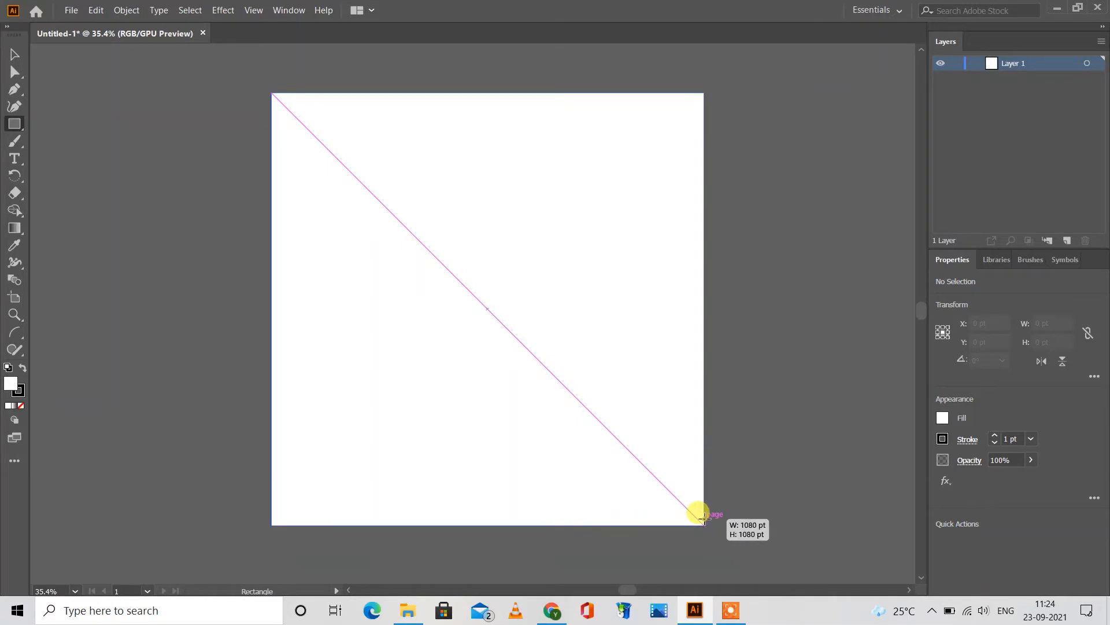
# Step: Fill the square background rectangle with dark navy blue, hex 0e003f
pyautogui.click(942, 420)
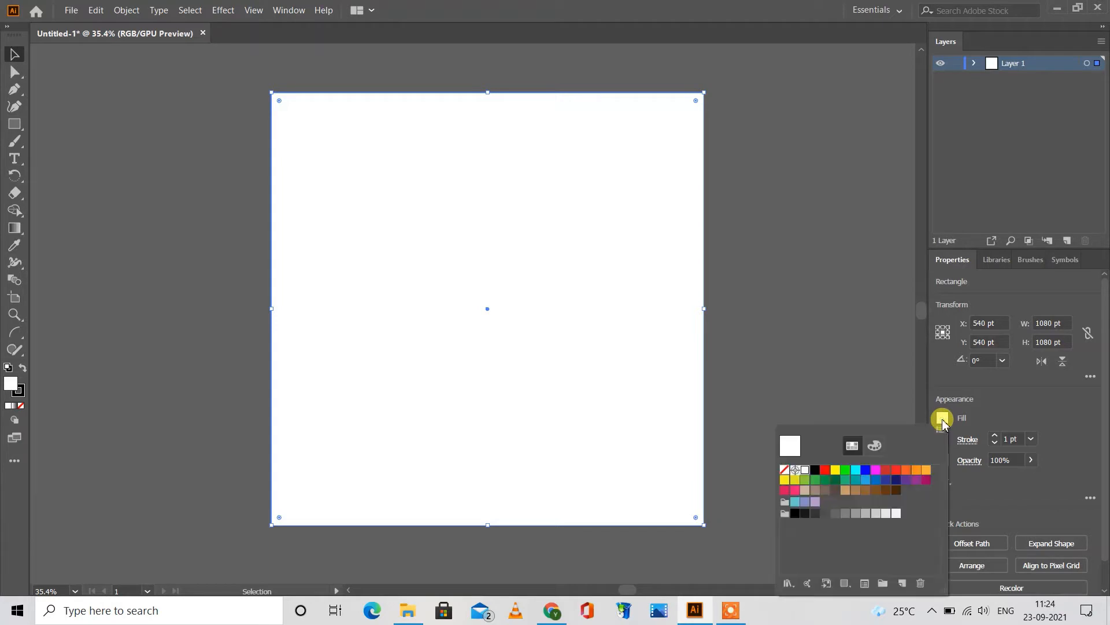
pyautogui.click(896, 480)
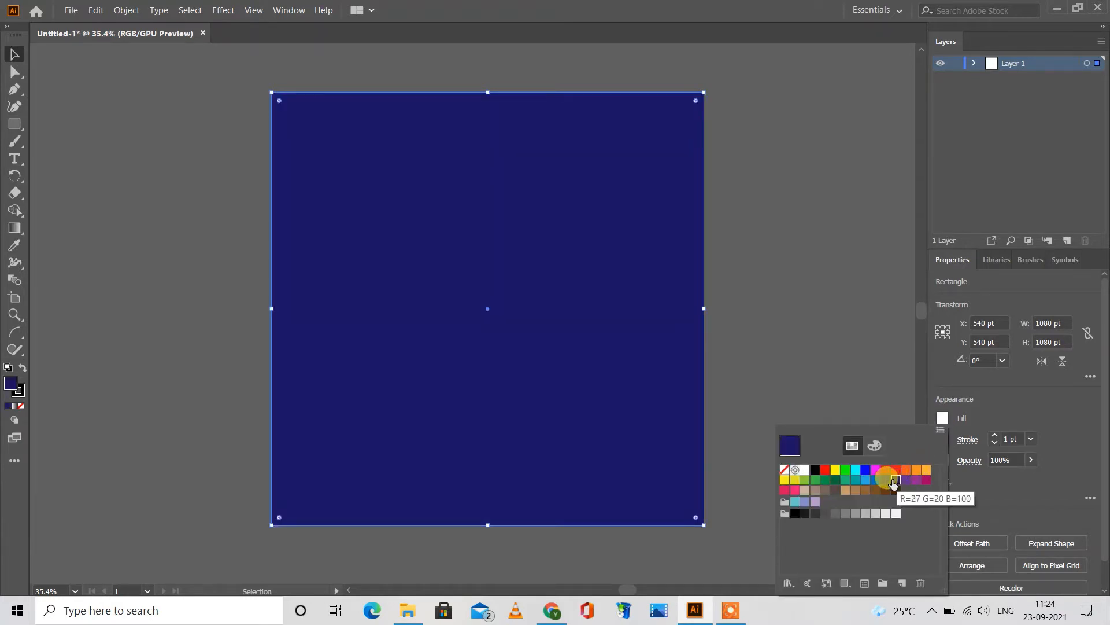
pyautogui.click(886, 480)
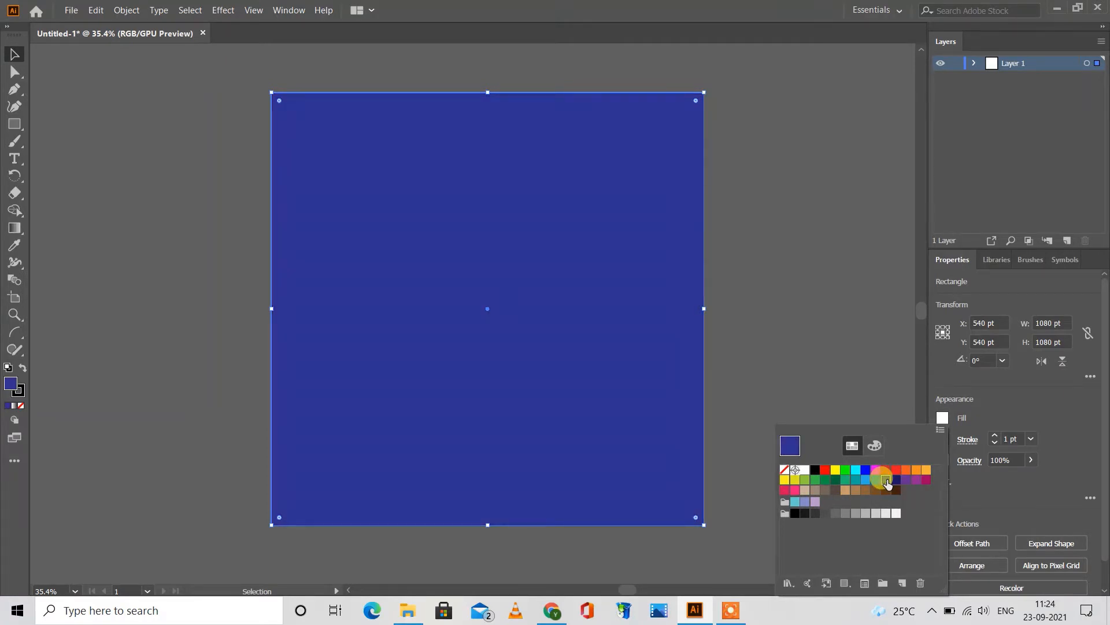
pyautogui.click(876, 444)
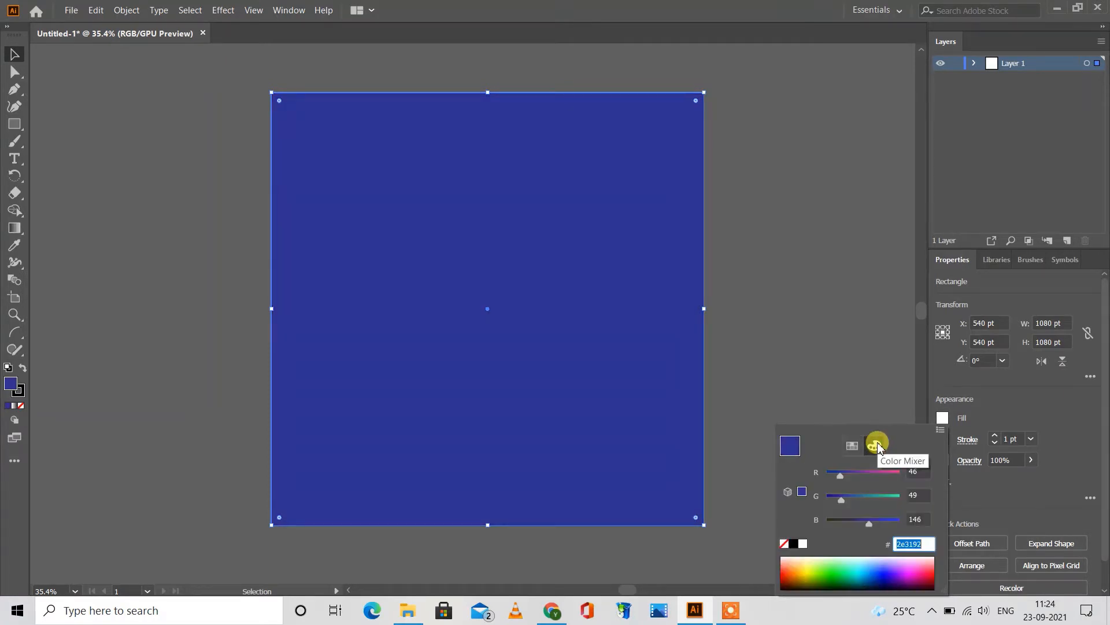
pyautogui.click(883, 575)
pyautogui.click(885, 578)
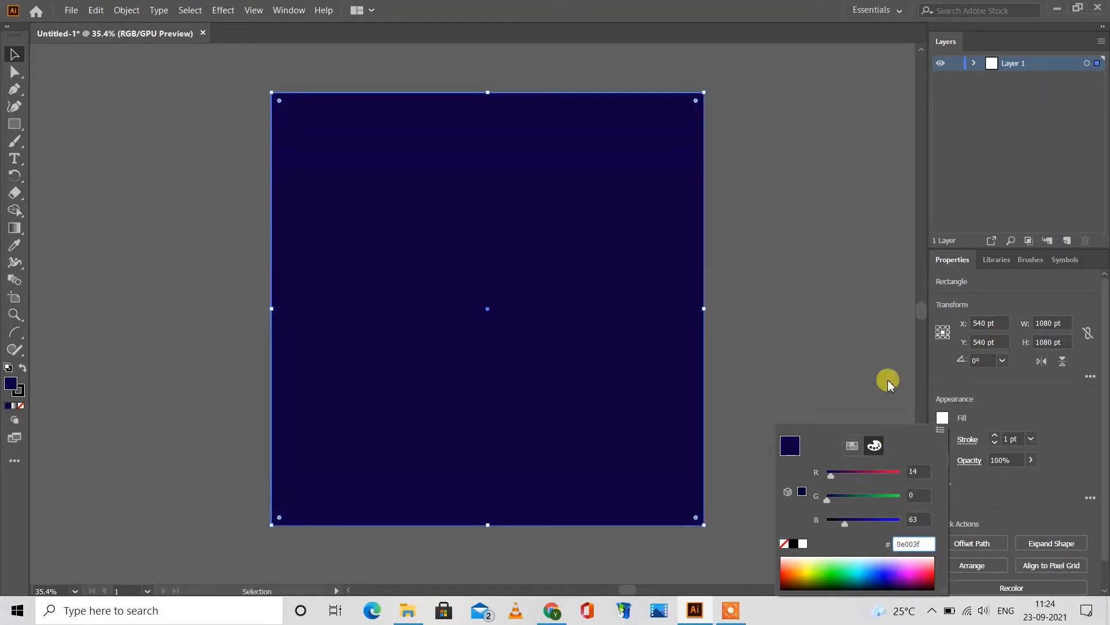
pyautogui.click(882, 353)
pyautogui.click(882, 354)
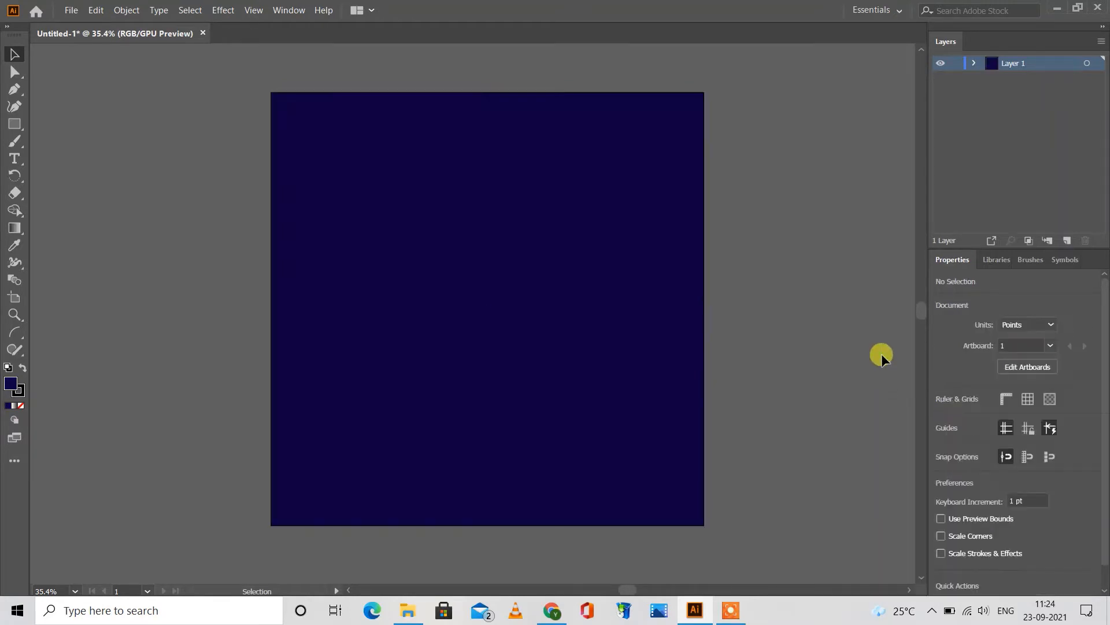
# Step: Remove the stroke from the navy background rectangle by setting it to None
pyautogui.click(579, 338)
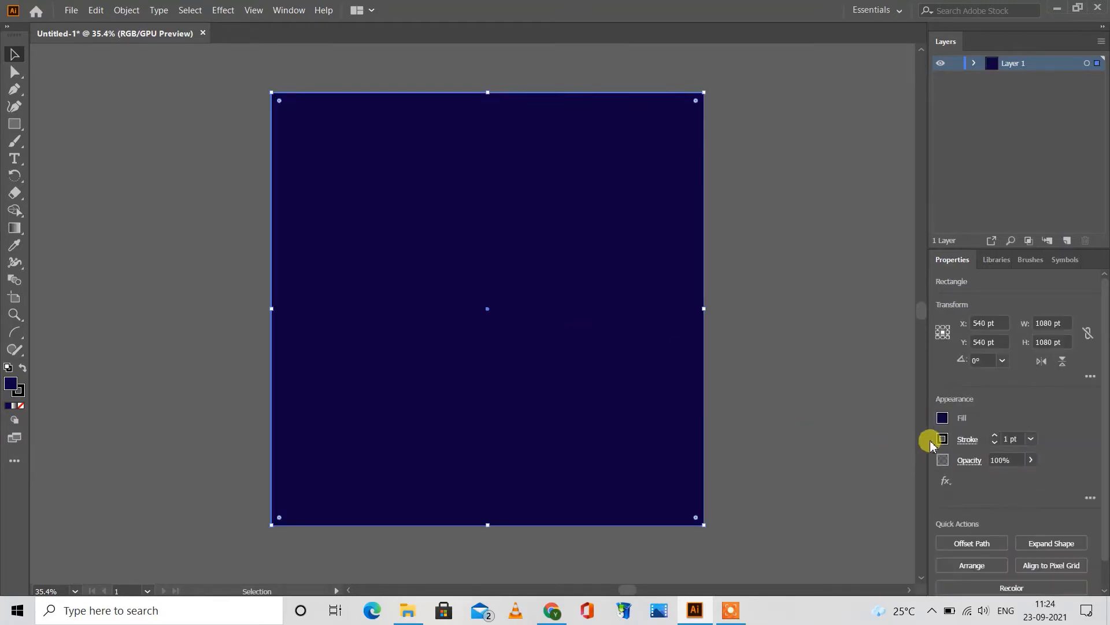
pyautogui.click(943, 439)
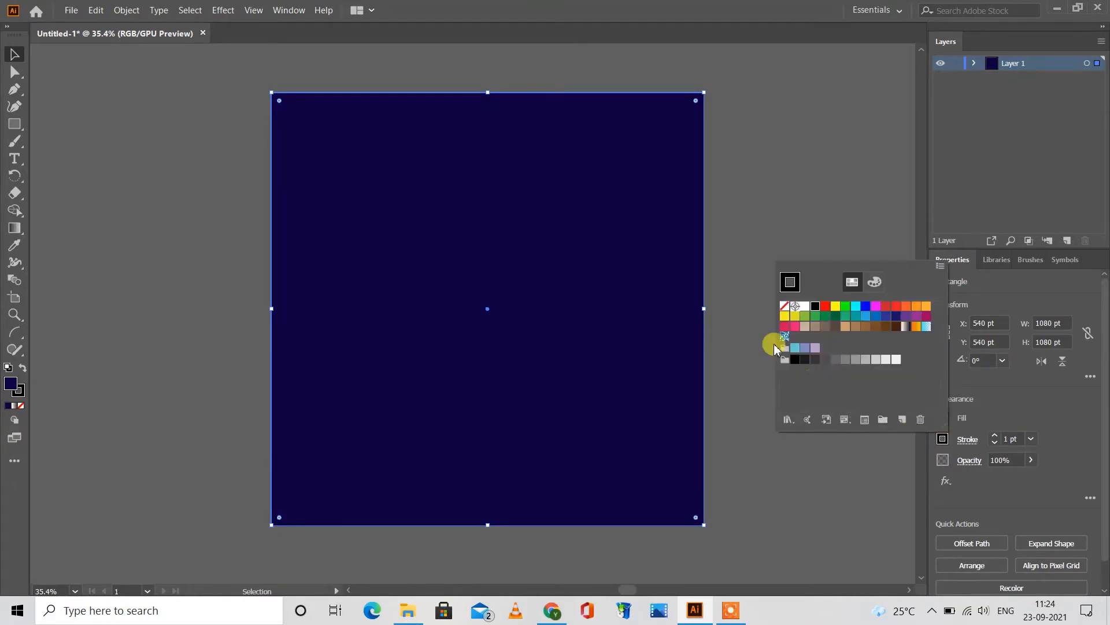
pyautogui.click(786, 309)
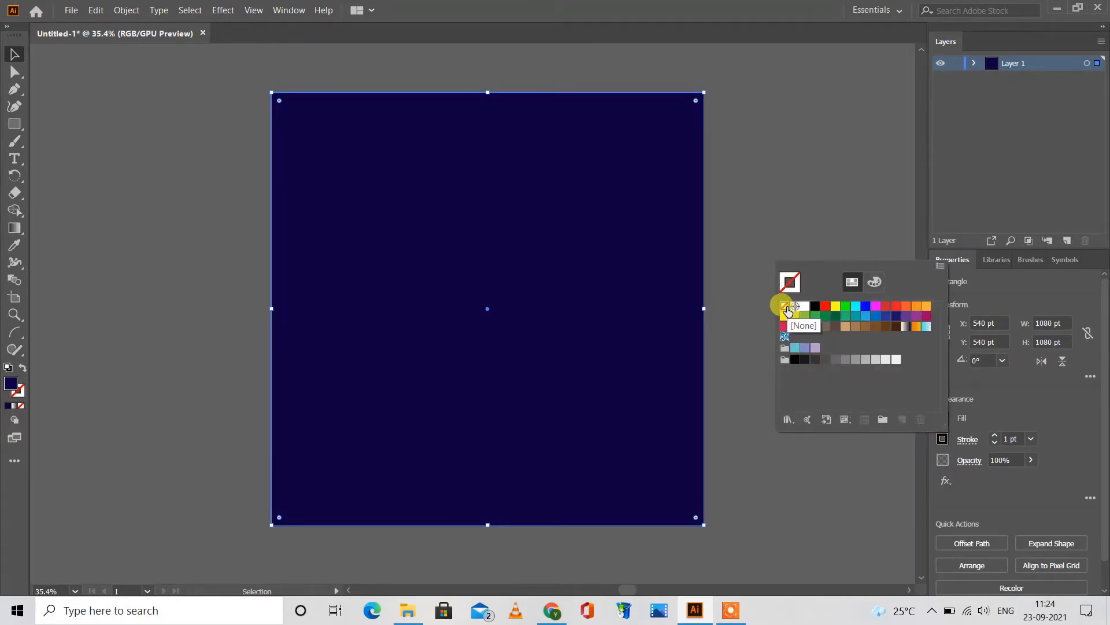
pyautogui.click(742, 360)
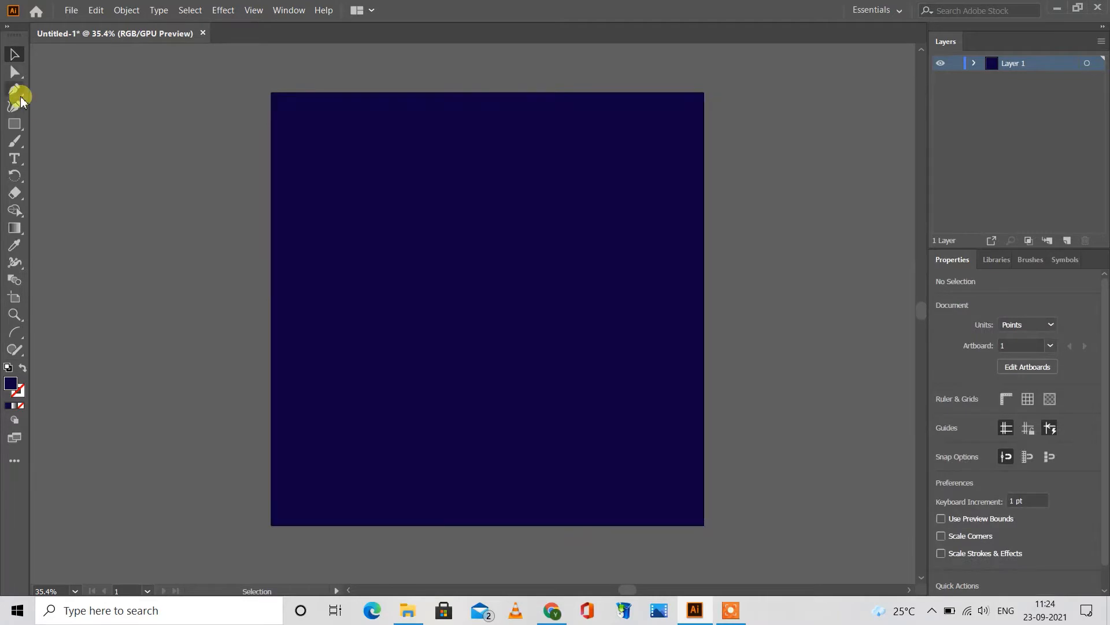
# Step: Lock the navy background rectangle so that it cannot be selected
pyautogui.click(117, 11)
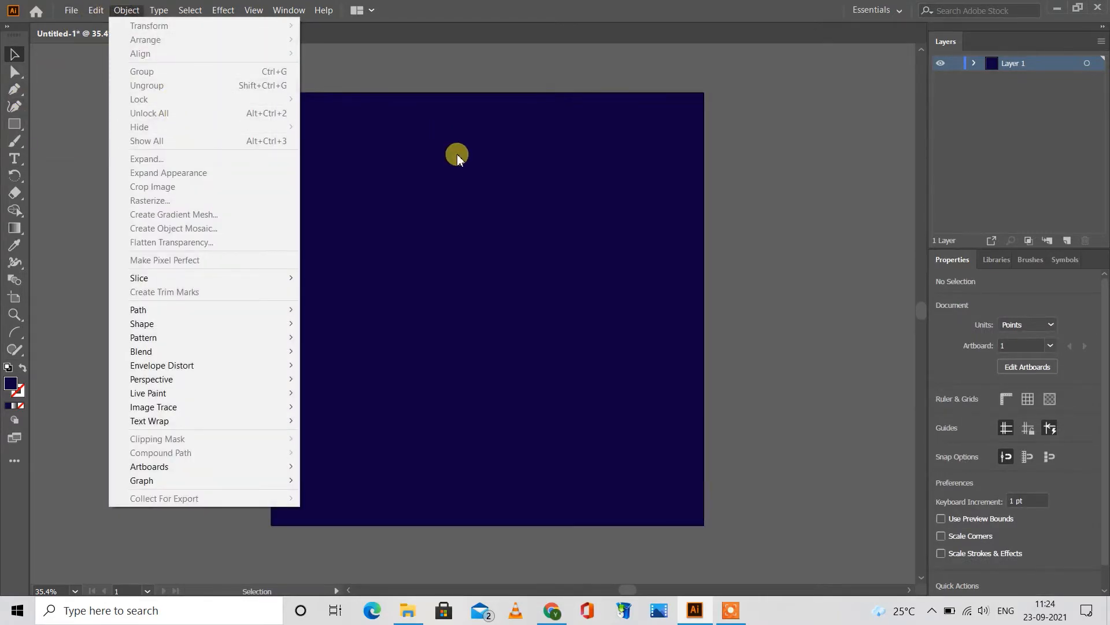
pyautogui.click(457, 154)
pyautogui.click(126, 10)
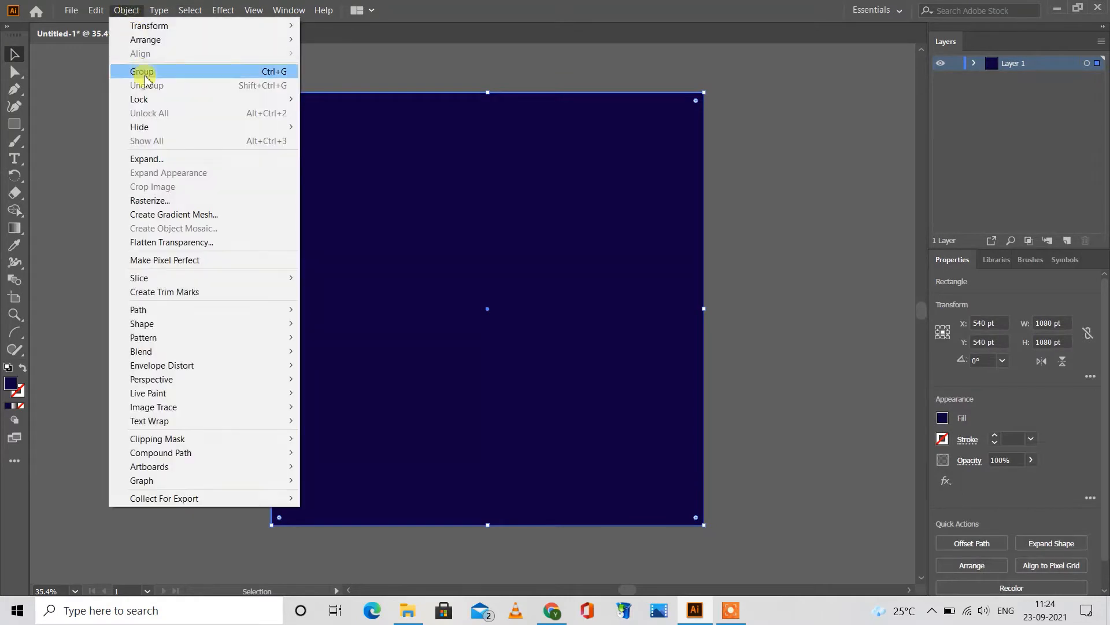
pyautogui.moveTo(173, 99)
pyautogui.click(322, 99)
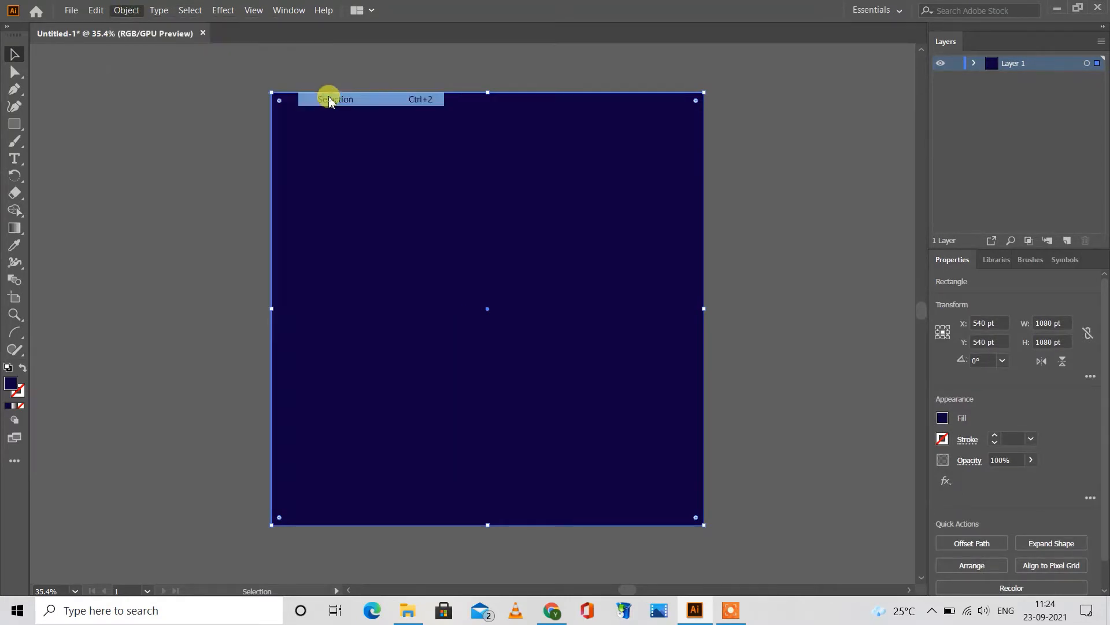
# Step: Draw a circle about 449 pt in diameter with the Ellipse tool and move it towards the artboard's upper left
pyautogui.click(15, 124)
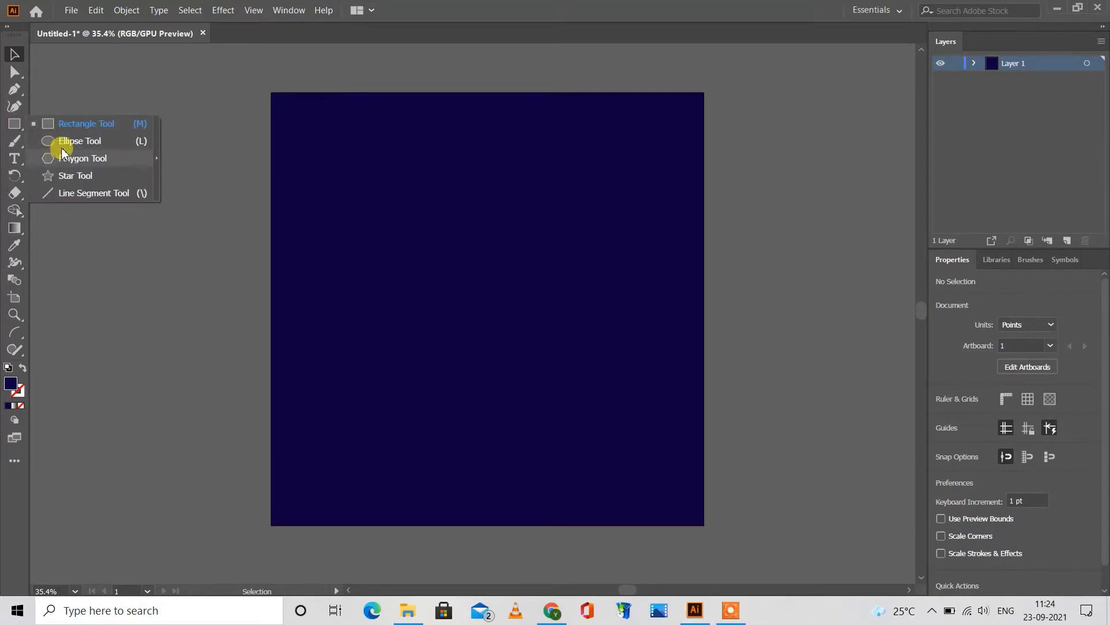
pyautogui.click(66, 143)
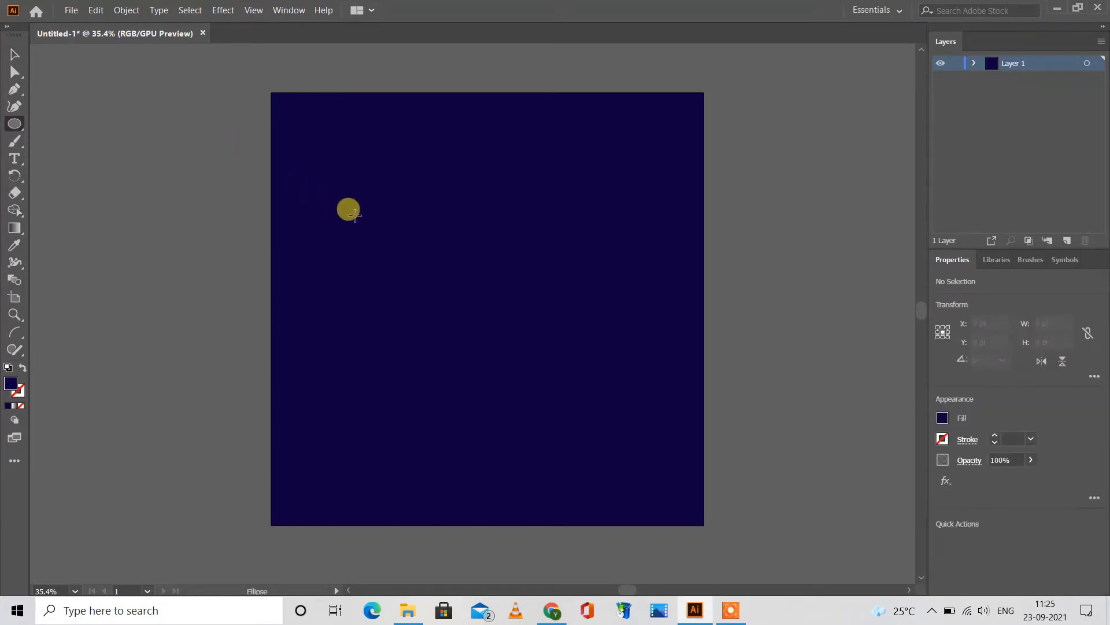
pyautogui.moveTo(355, 216); pyautogui.dragTo(535, 395)
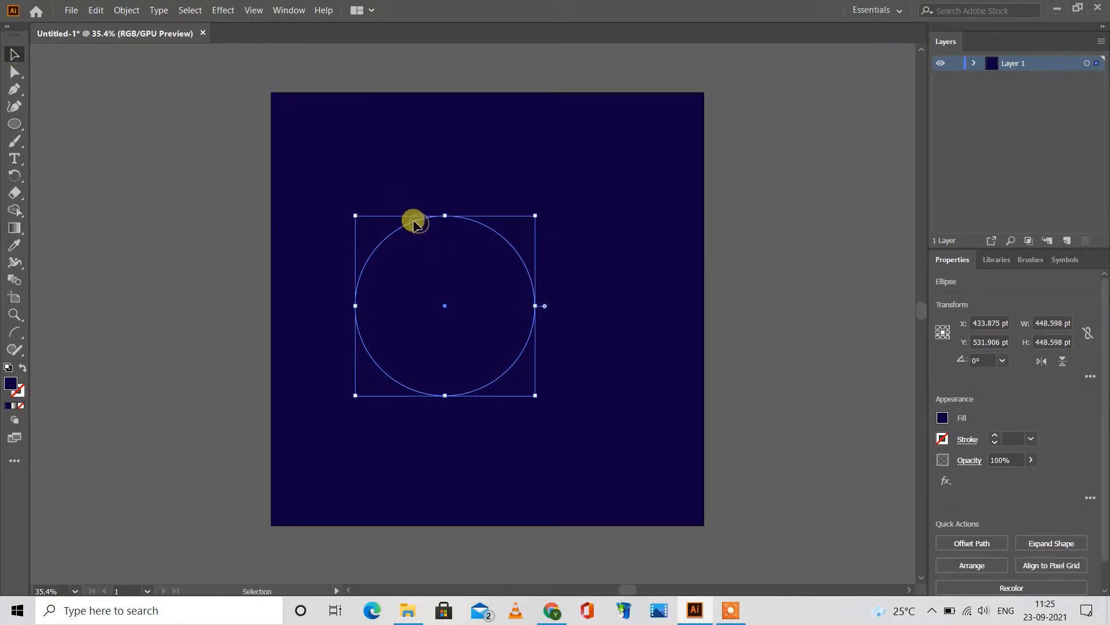
pyautogui.moveTo(414, 222); pyautogui.dragTo(396, 193)
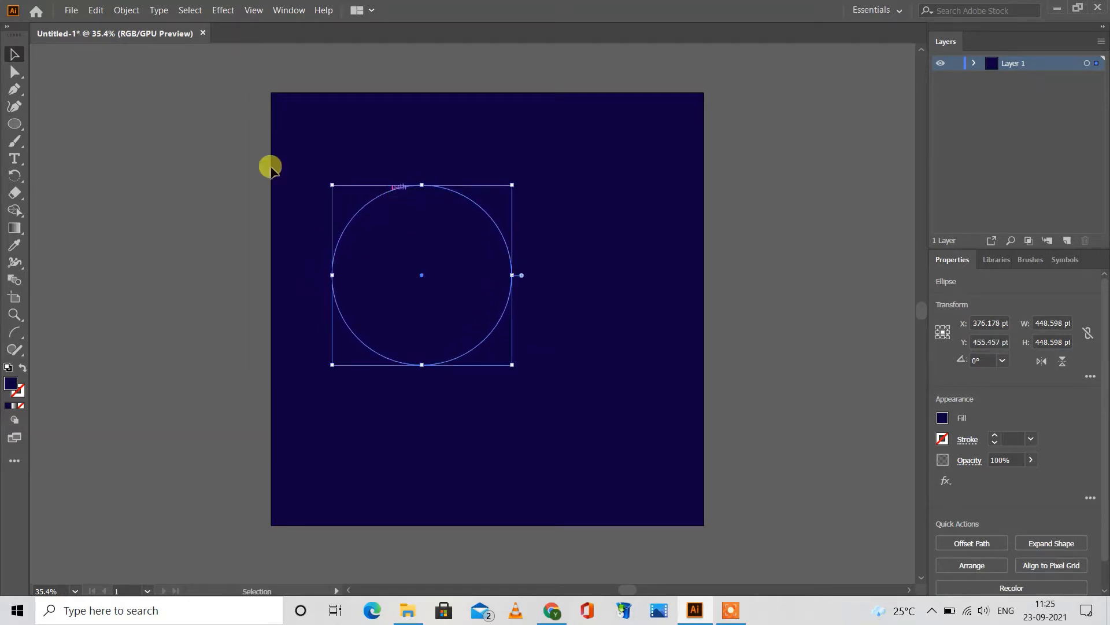
pyautogui.click(235, 164)
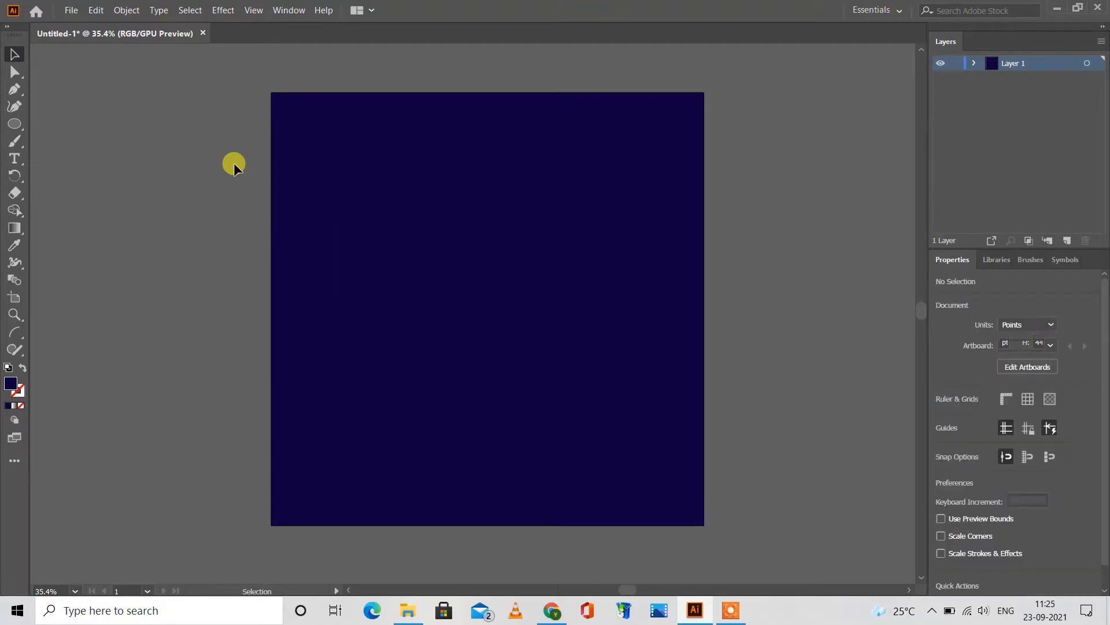
# Step: Fill the circle with the deep orange swatch
pyautogui.click(347, 275)
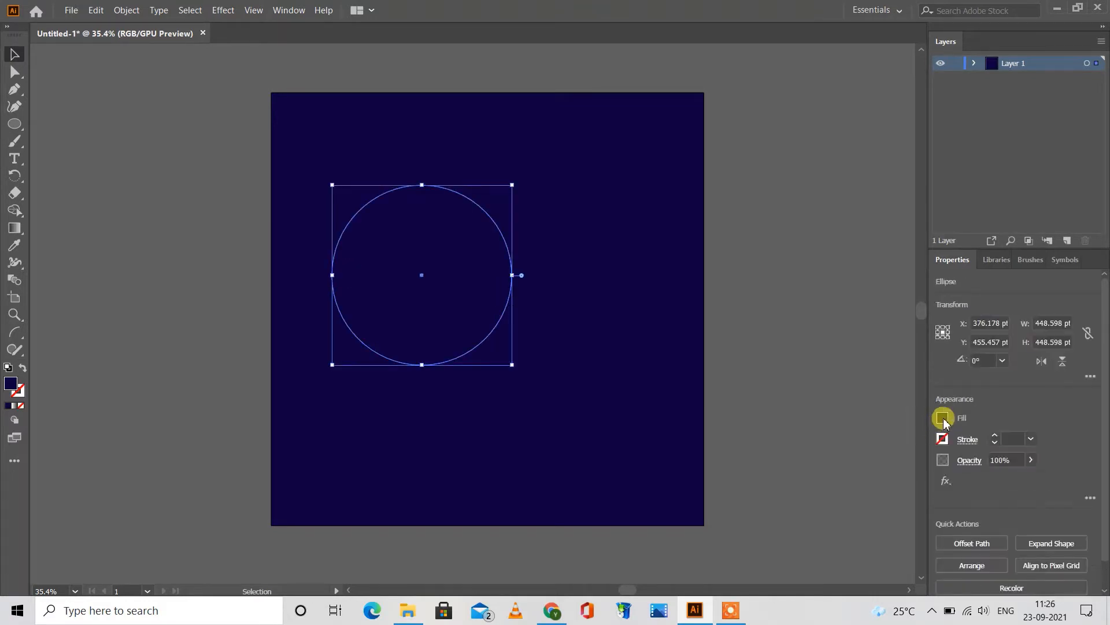
pyautogui.click(943, 418)
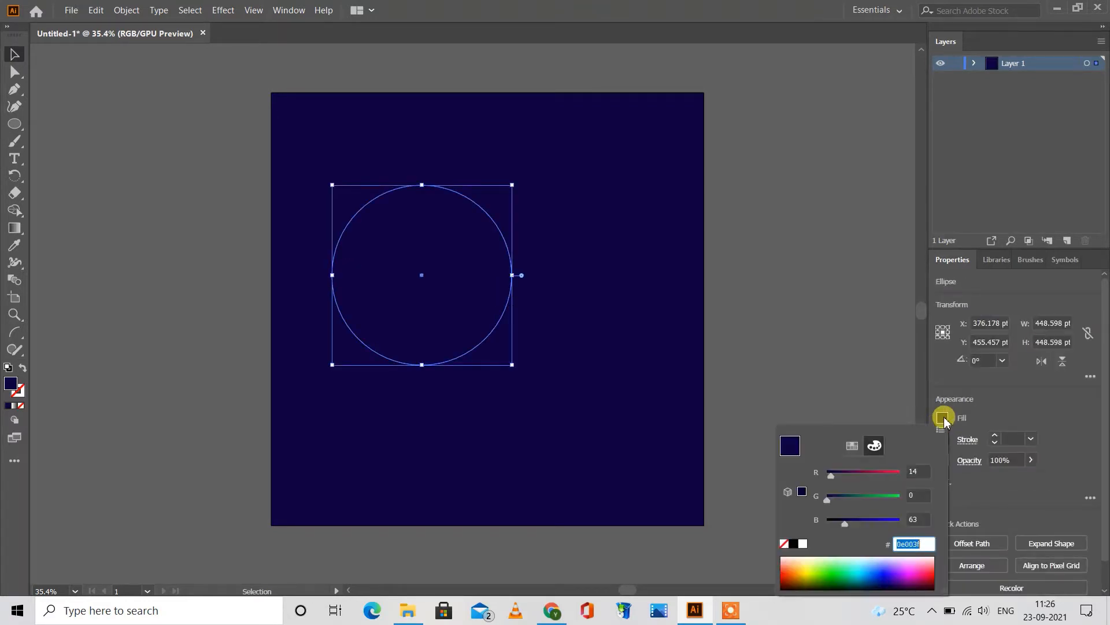
pyautogui.click(853, 445)
pyautogui.click(916, 471)
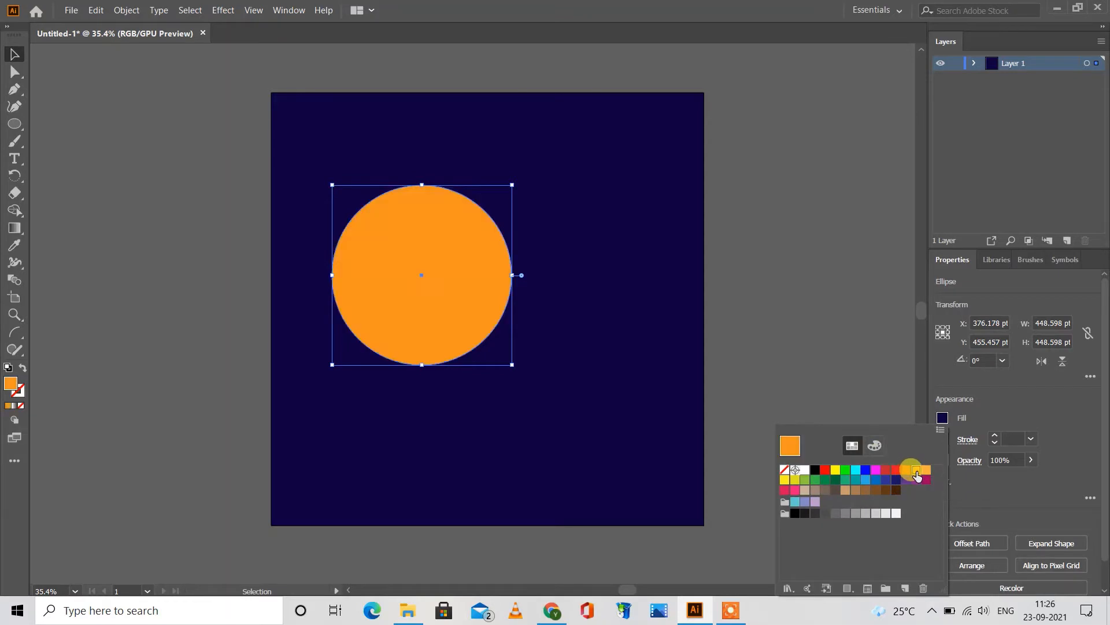
pyautogui.click(906, 473)
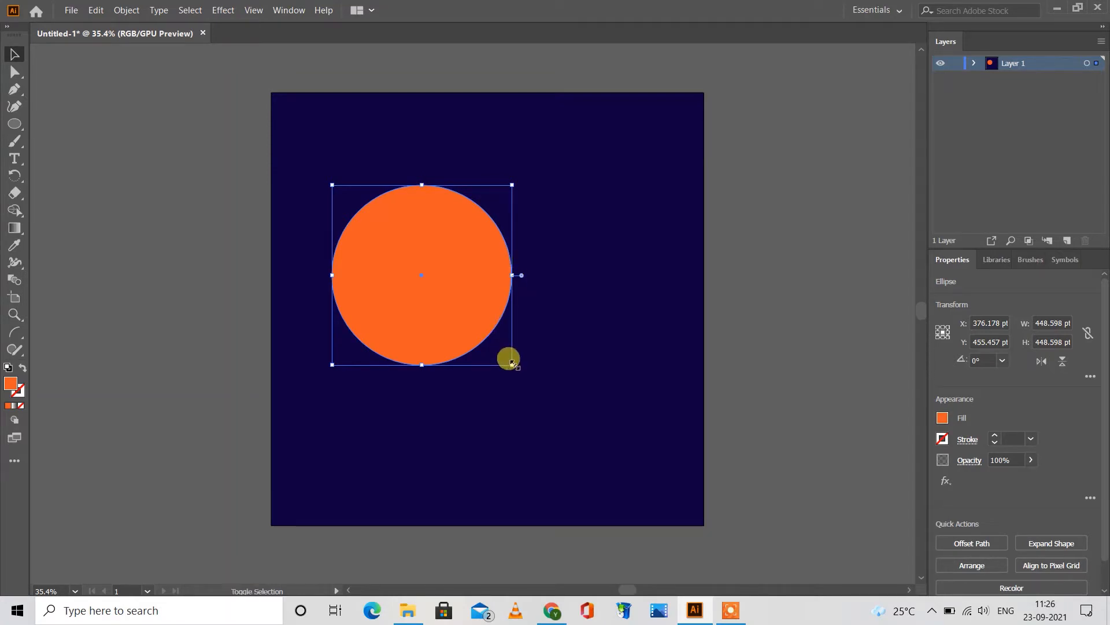
# Step: Enlarge the orange circle to about 668 pt in diameter and centre it near X 399 pt, Y 473 pt
pyautogui.moveTo(512, 363); pyautogui.dragTo(581, 411)
pyautogui.moveTo(512, 289); pyautogui.dragTo(519, 299)
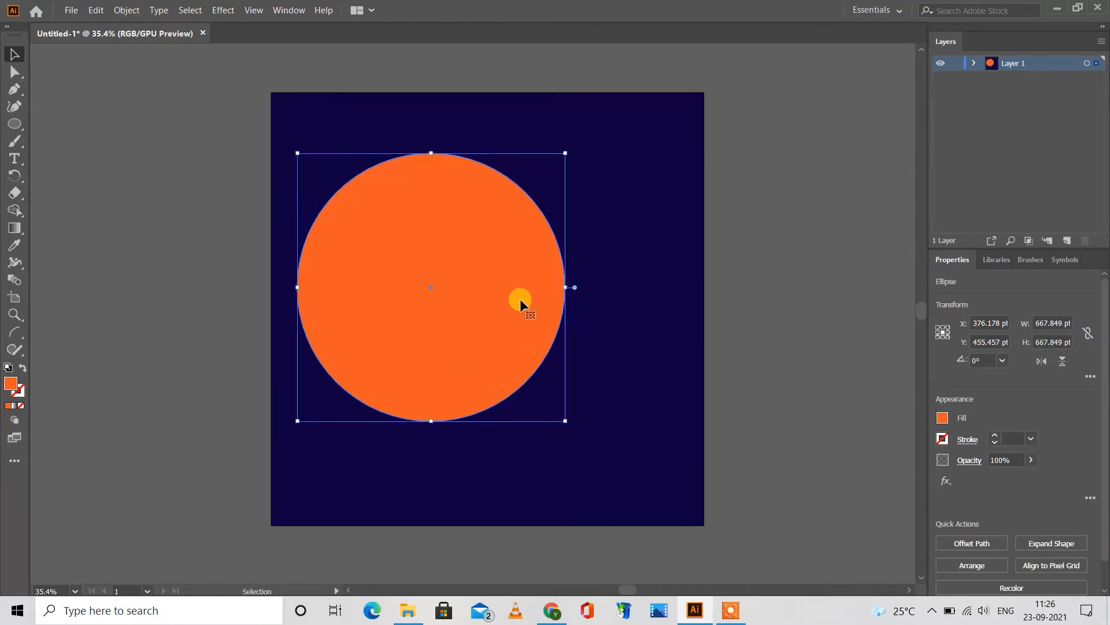
pyautogui.click(742, 282)
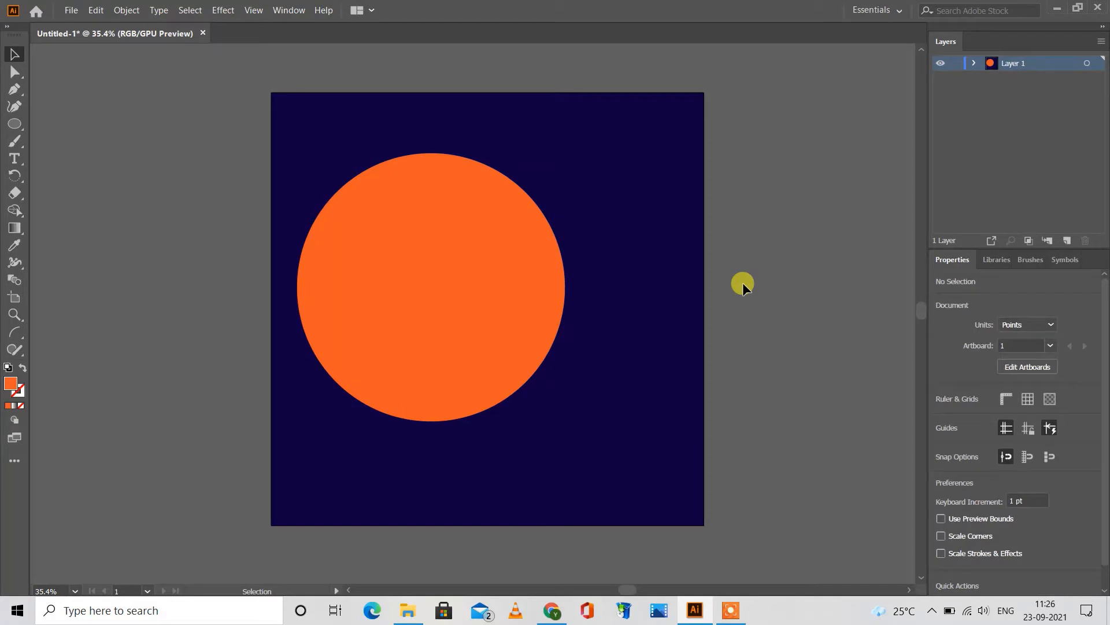
pyautogui.moveTo(440, 283); pyautogui.dragTo(440, 278)
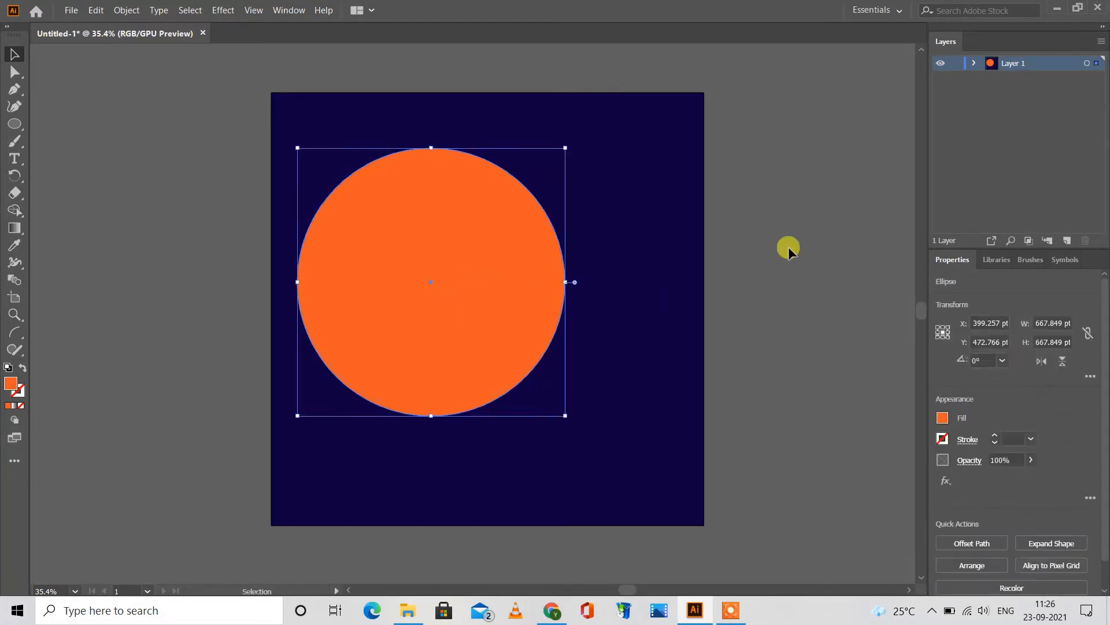
pyautogui.click(789, 246)
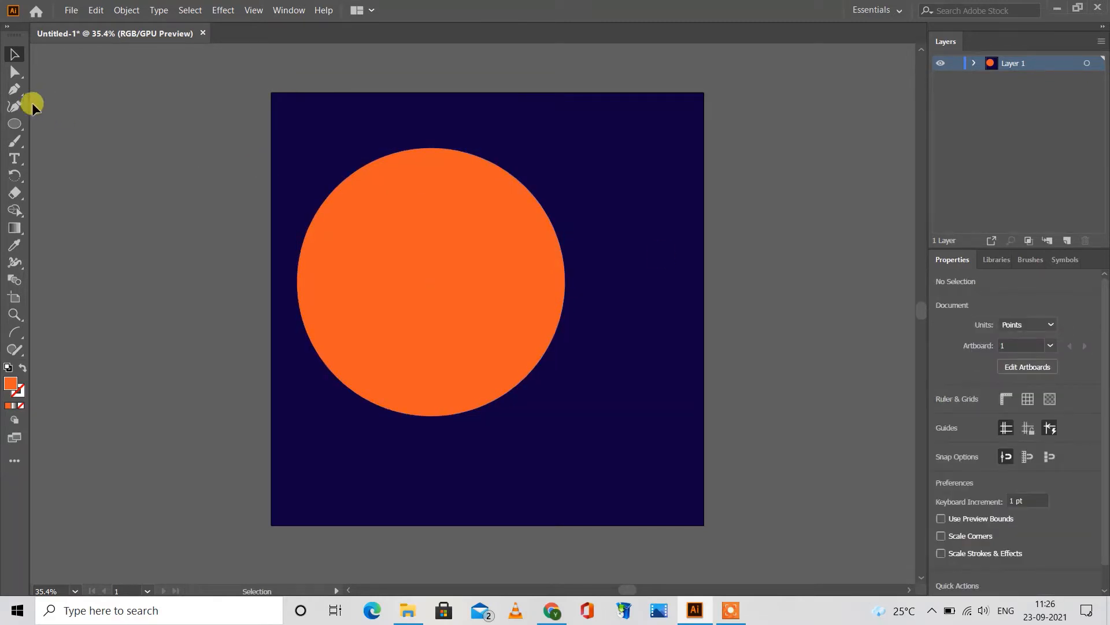
# Step: Draw a rectangle about 385 by 120 pt extending rightwards across the orange circle's right edge
pyautogui.click(16, 124)
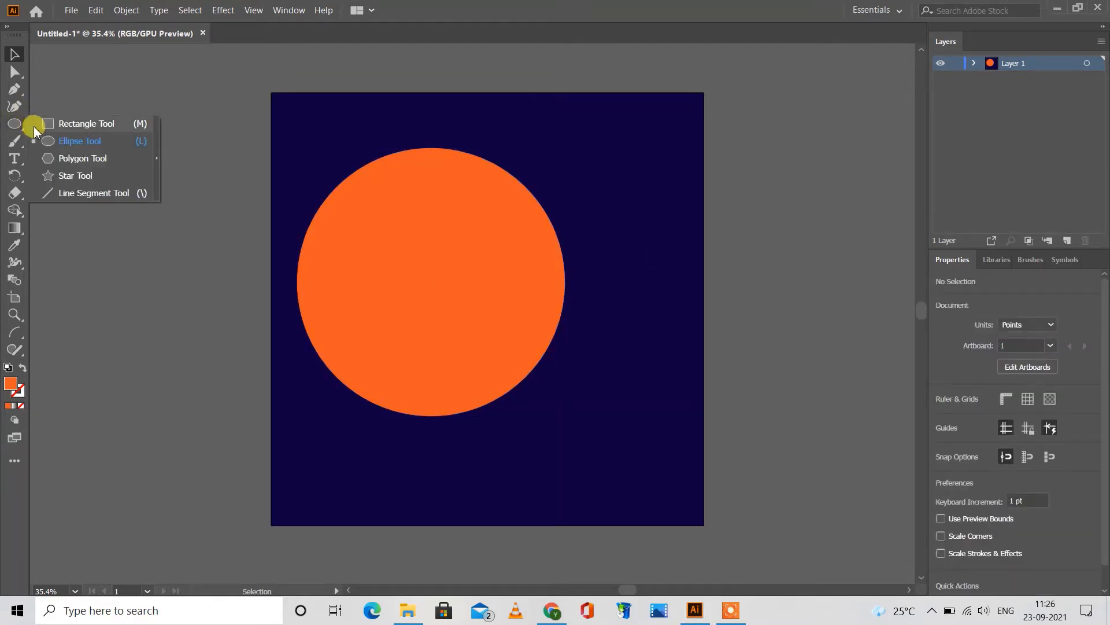
pyautogui.click(51, 123)
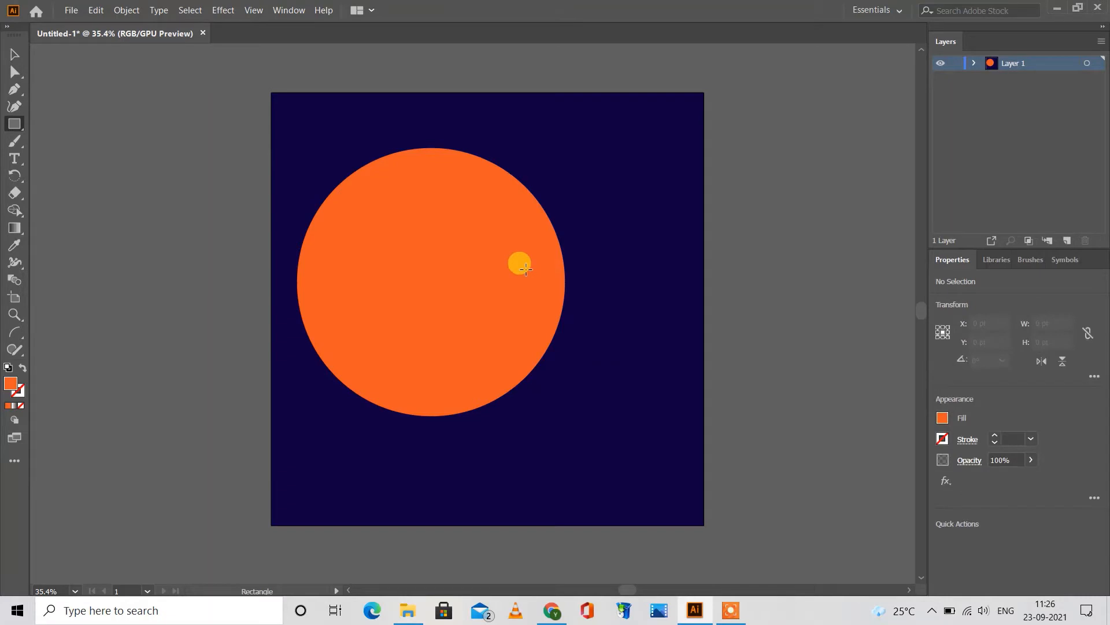
pyautogui.moveTo(527, 270); pyautogui.dragTo(681, 317)
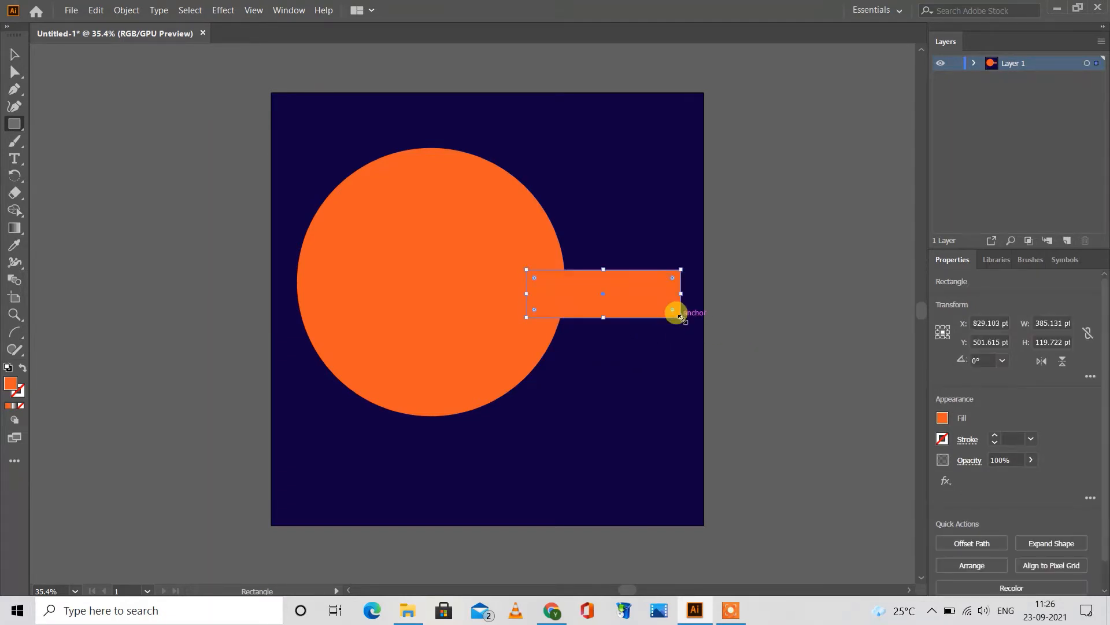
pyautogui.click(15, 54)
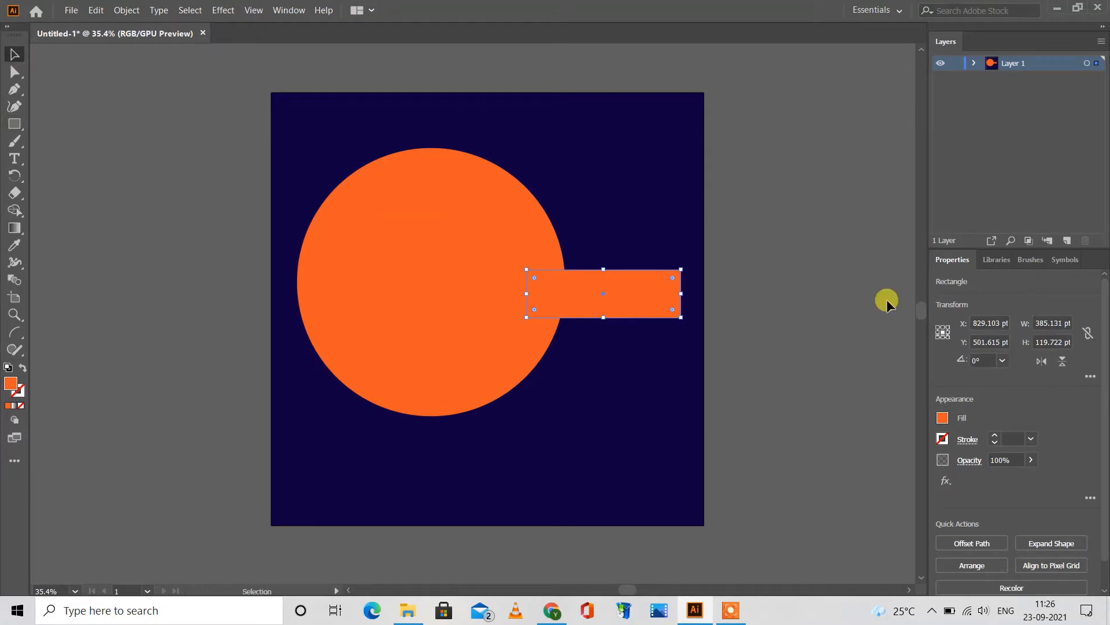
# Step: Fill the new rectangle with the bright yellow swatch and deselect it
pyautogui.click(944, 418)
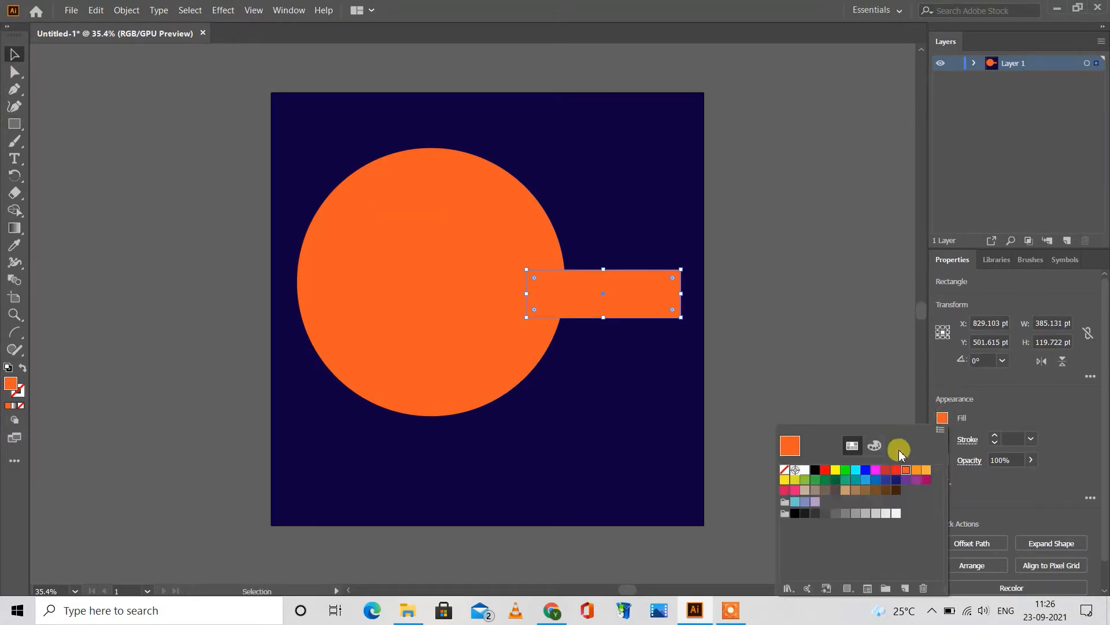
pyautogui.click(835, 471)
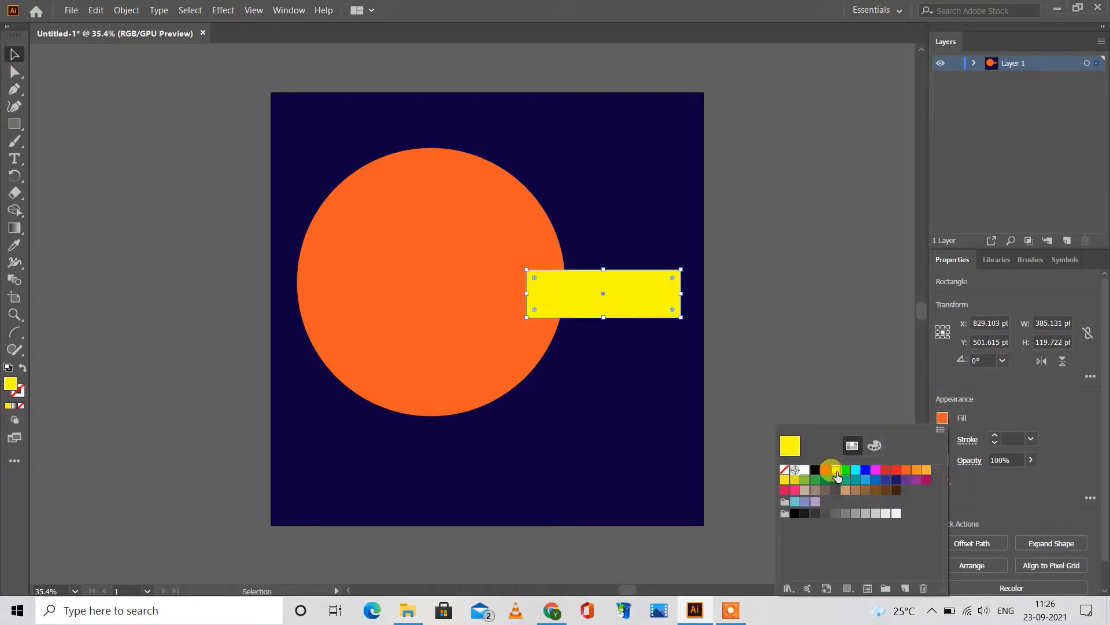
pyautogui.click(757, 209)
pyautogui.click(755, 207)
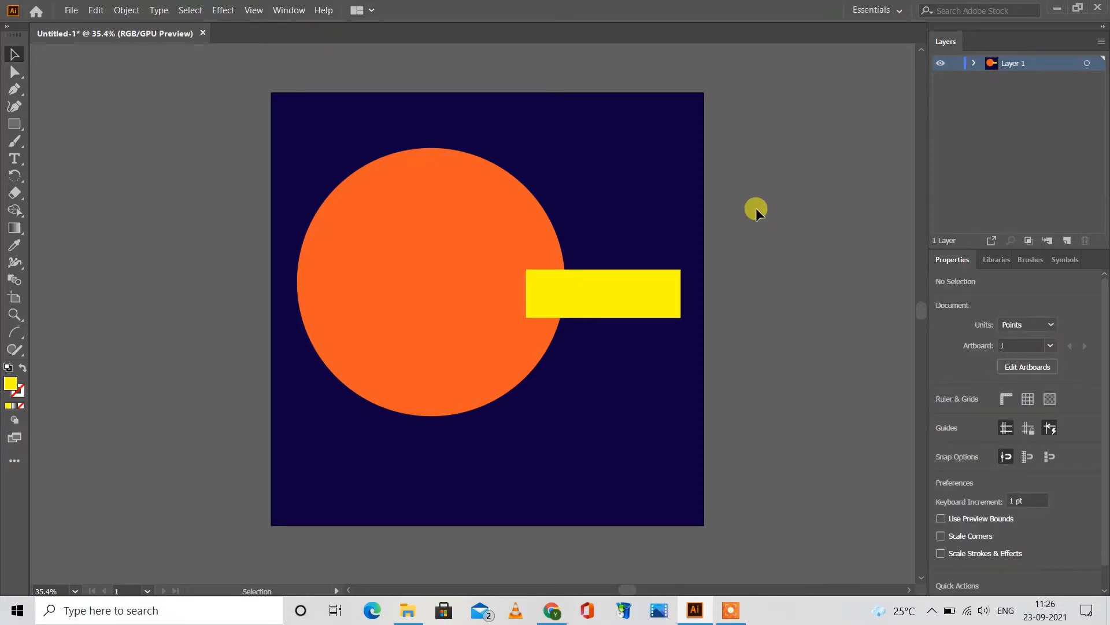
# Step: Draw a yellow circle about 221 pt in diameter overlapping the upper-left edge of the orange circle
pyautogui.moveTo(9, 127); pyautogui.dragTo(40, 140)
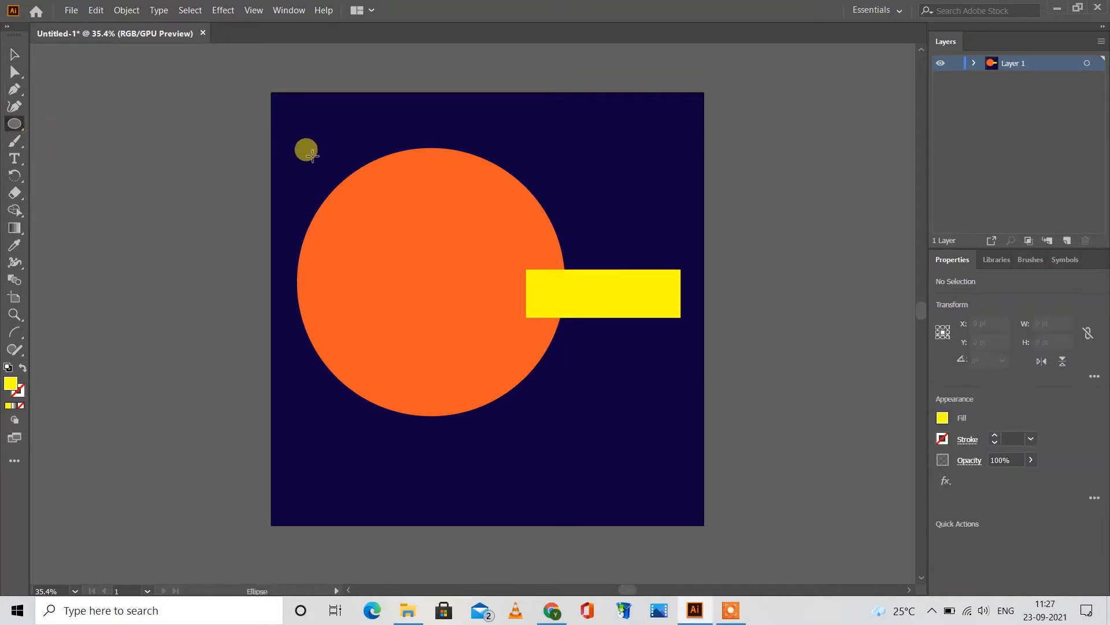
pyautogui.moveTo(308, 144); pyautogui.dragTo(397, 233)
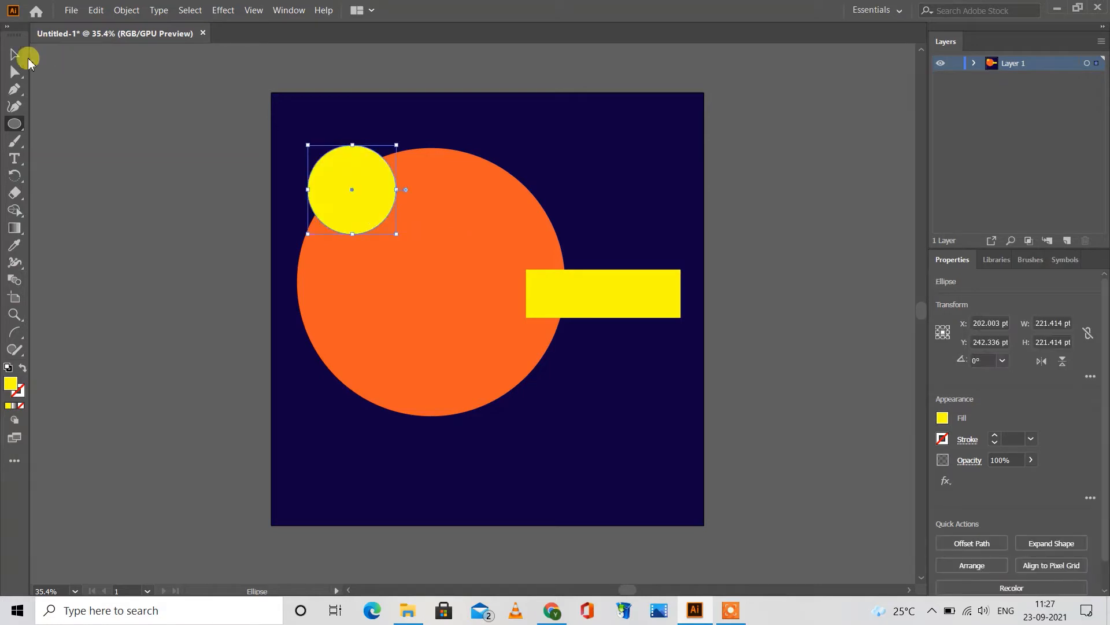
# Step: Move the small yellow circle to about X 185 pt, Y 234 pt and give it a white stroke
pyautogui.click(16, 55)
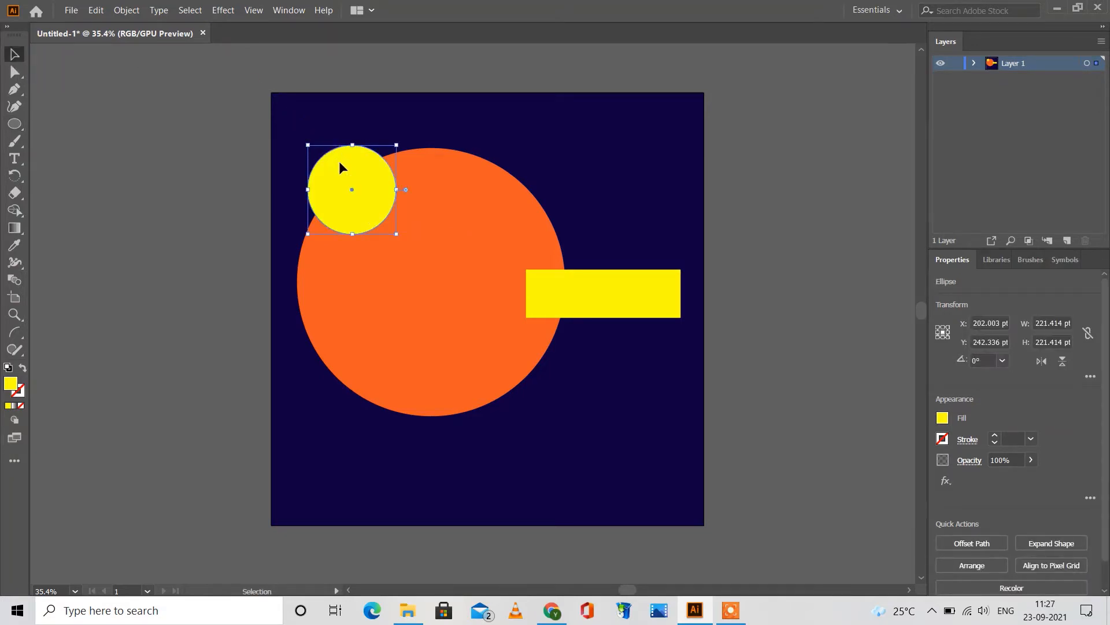
pyautogui.moveTo(339, 161)
pyautogui.mouseDown()
pyautogui.moveTo(329, 143)
pyautogui.moveTo(332, 158)
pyautogui.mouseUp()
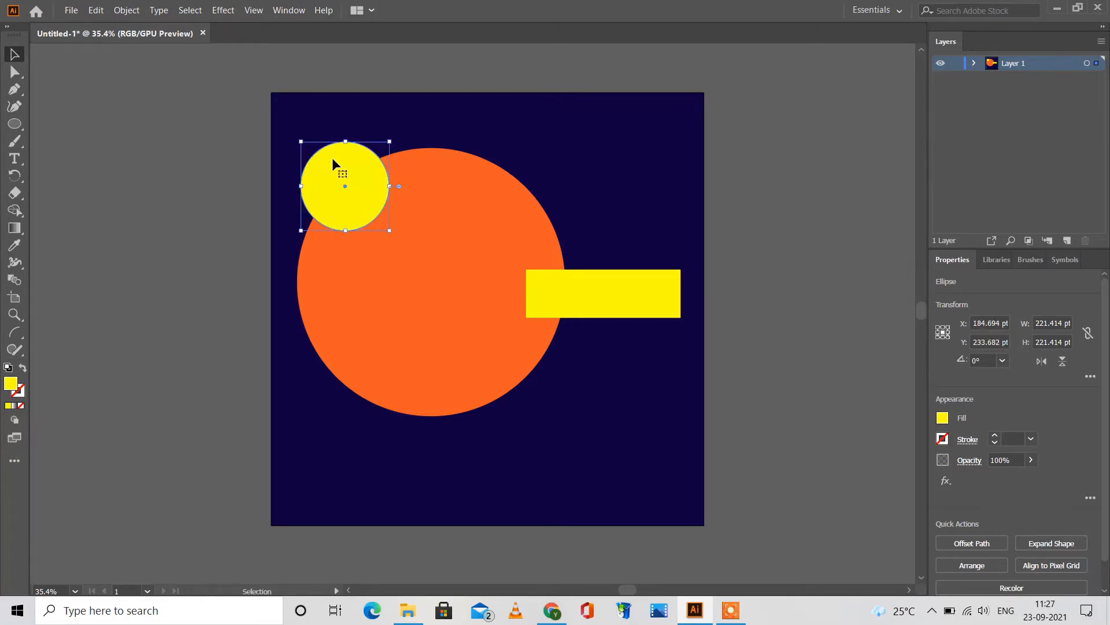
pyautogui.click(946, 440)
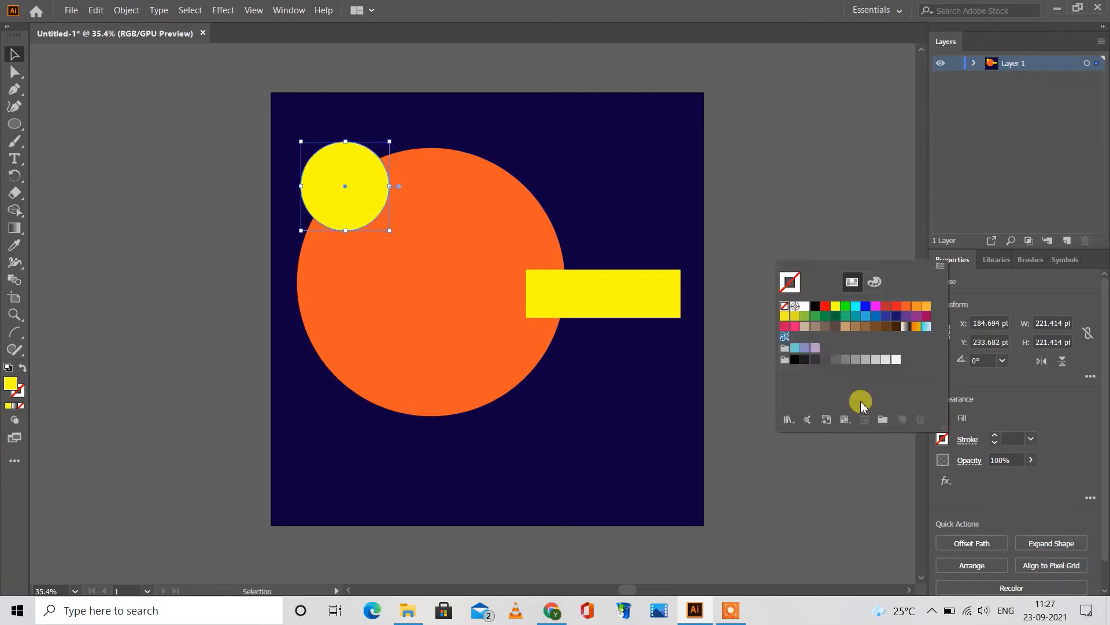
pyautogui.click(806, 309)
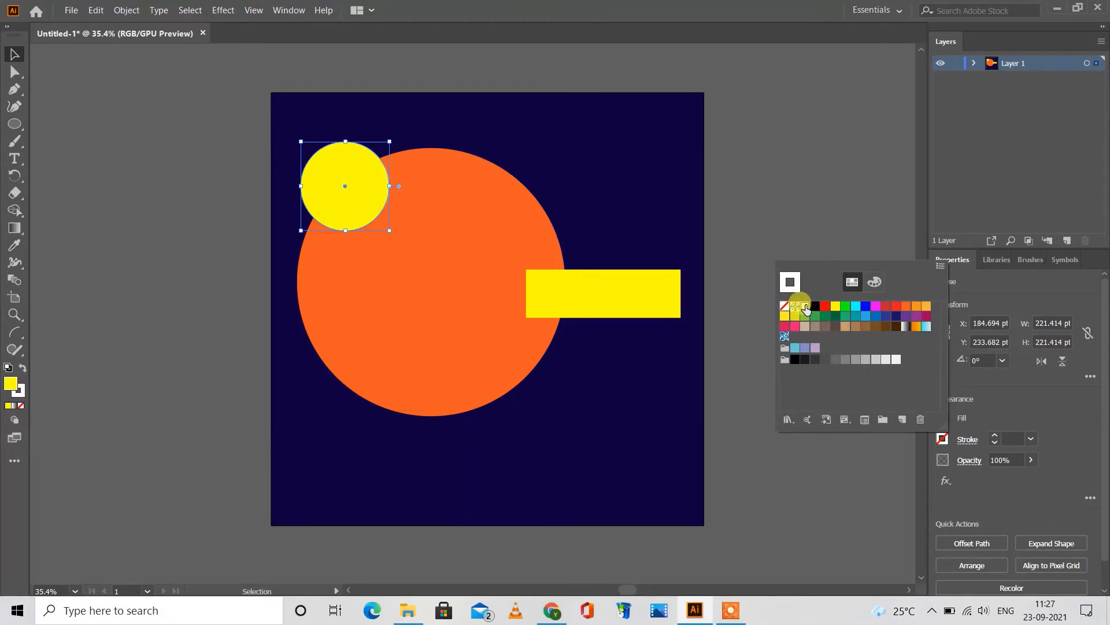
pyautogui.click(1017, 398)
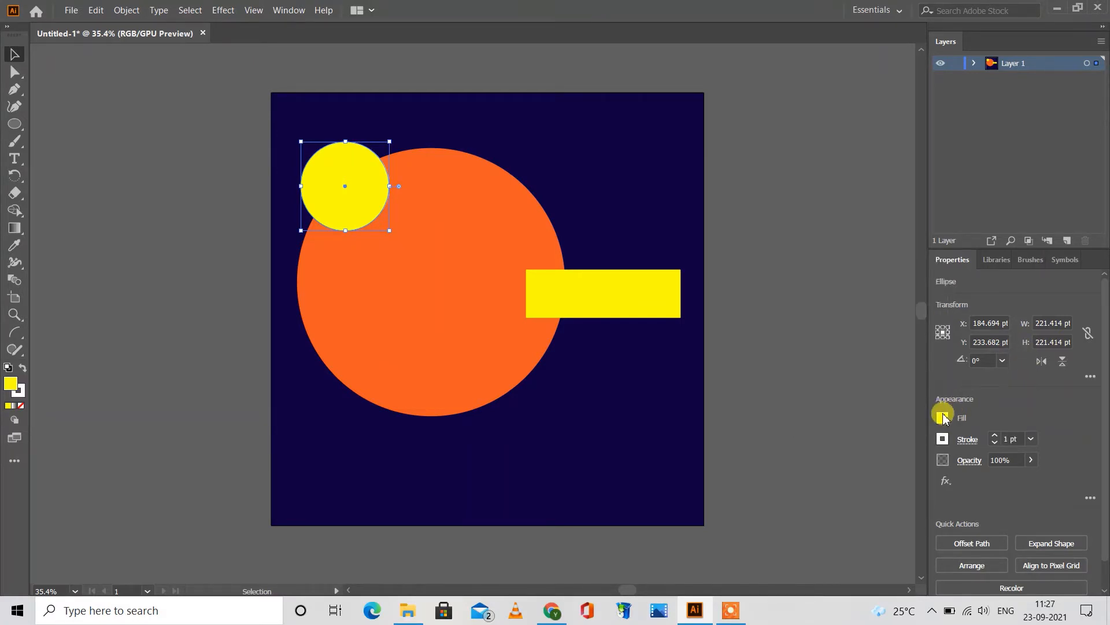
# Step: Remove the small circle's fill, make its stroke a dashed line with 12 pt dashes, and deselect it
pyautogui.click(944, 417)
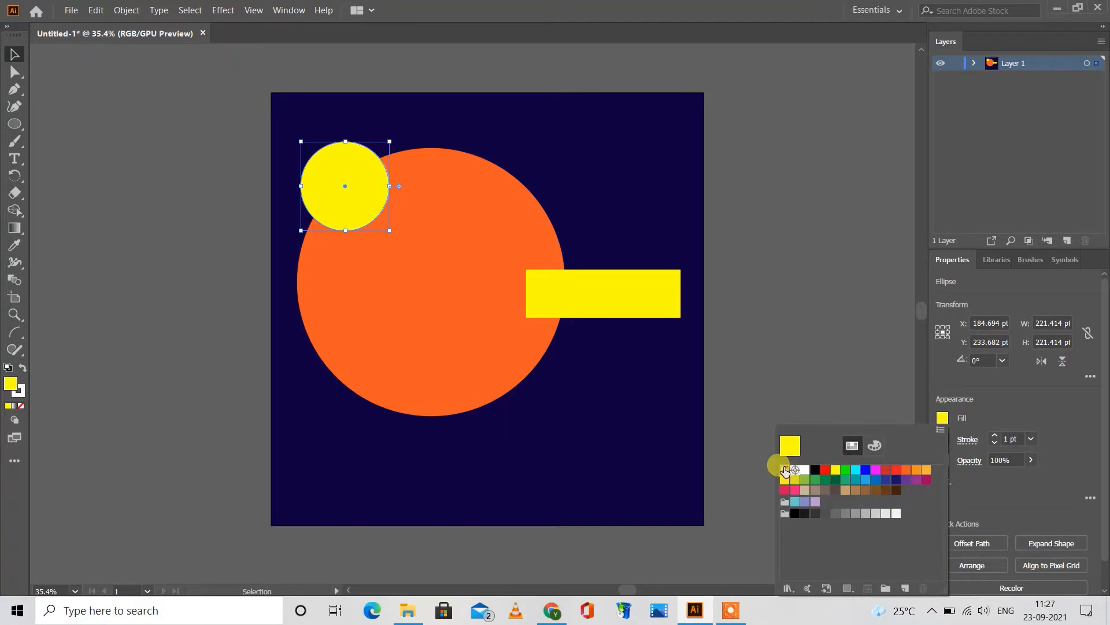
pyautogui.click(785, 470)
pyautogui.click(1003, 414)
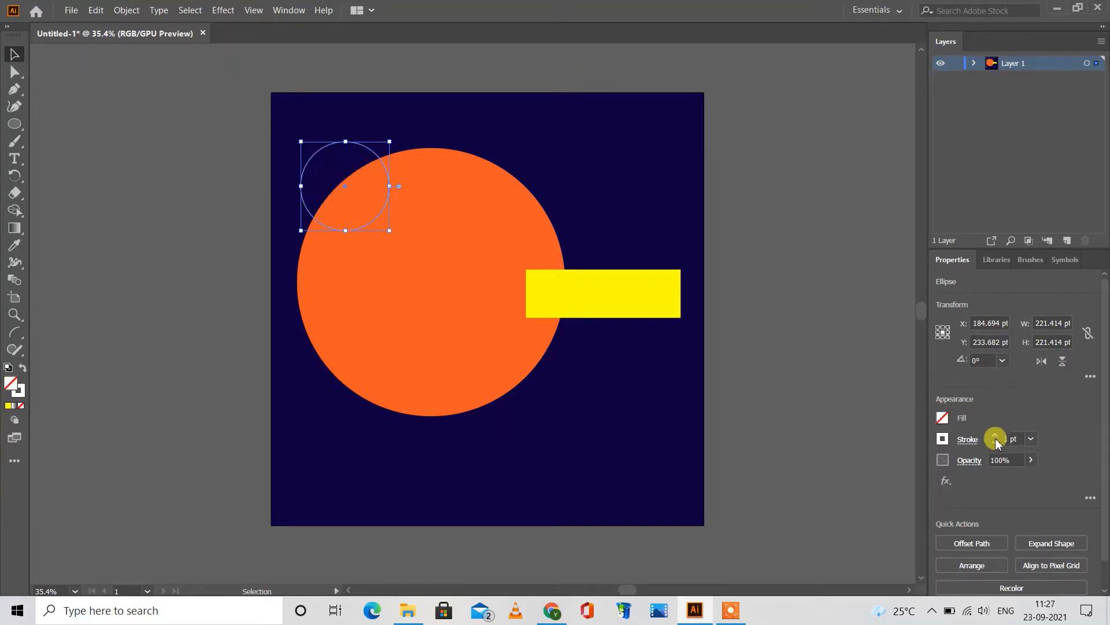
pyautogui.click(968, 443)
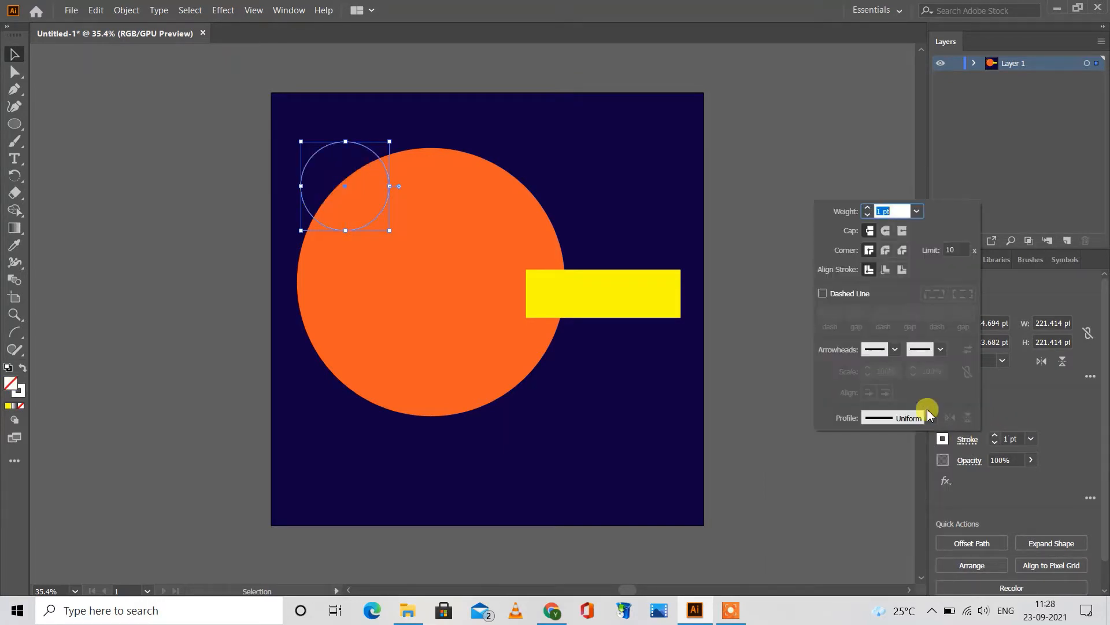
pyautogui.click(822, 295)
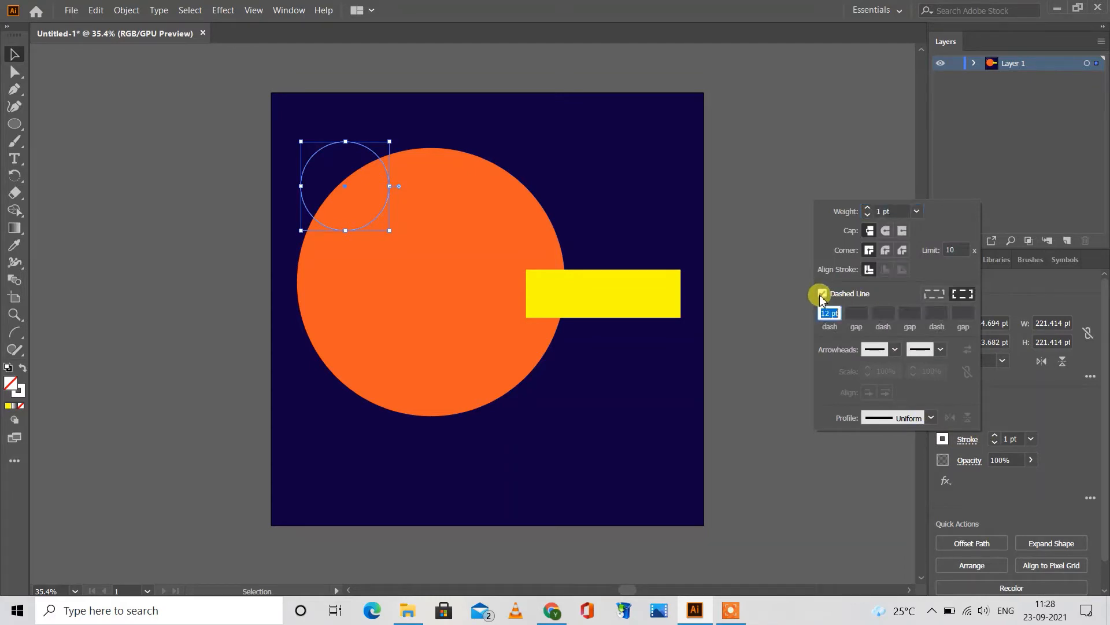
pyautogui.click(761, 334)
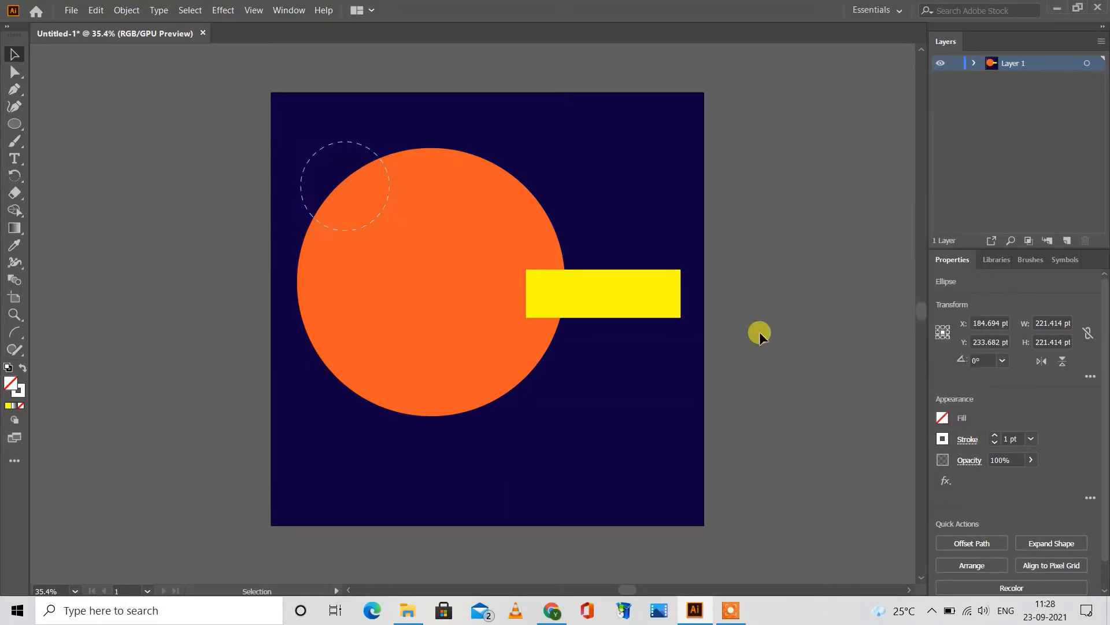
pyautogui.click(758, 332)
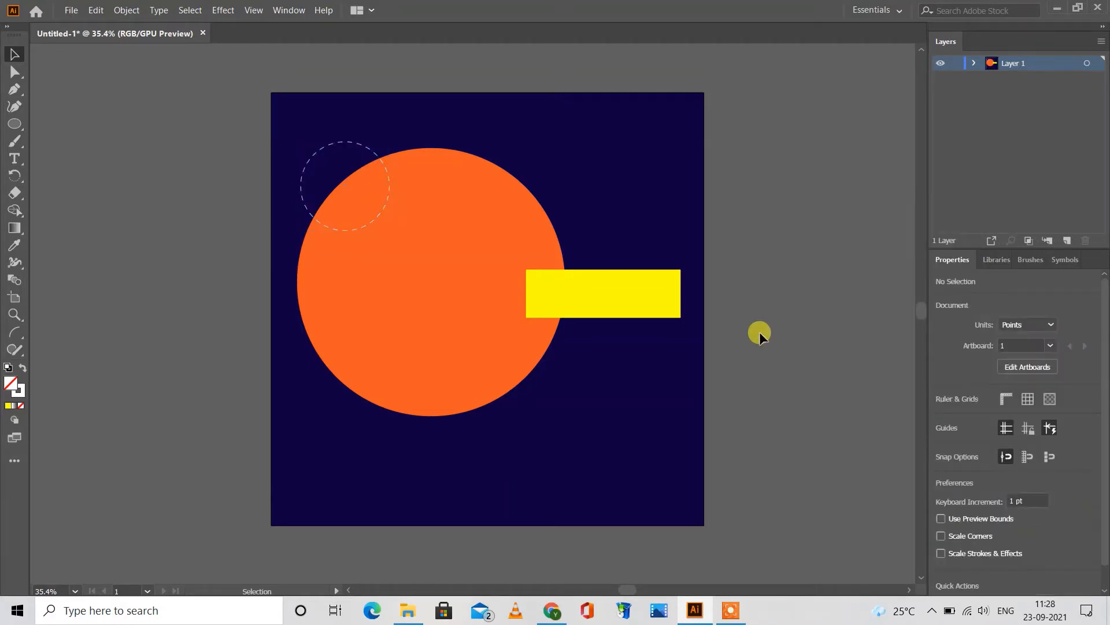
# Step: Send the dashed circle to the back of the stacking order and deselect it
pyautogui.rightClick(340, 143)
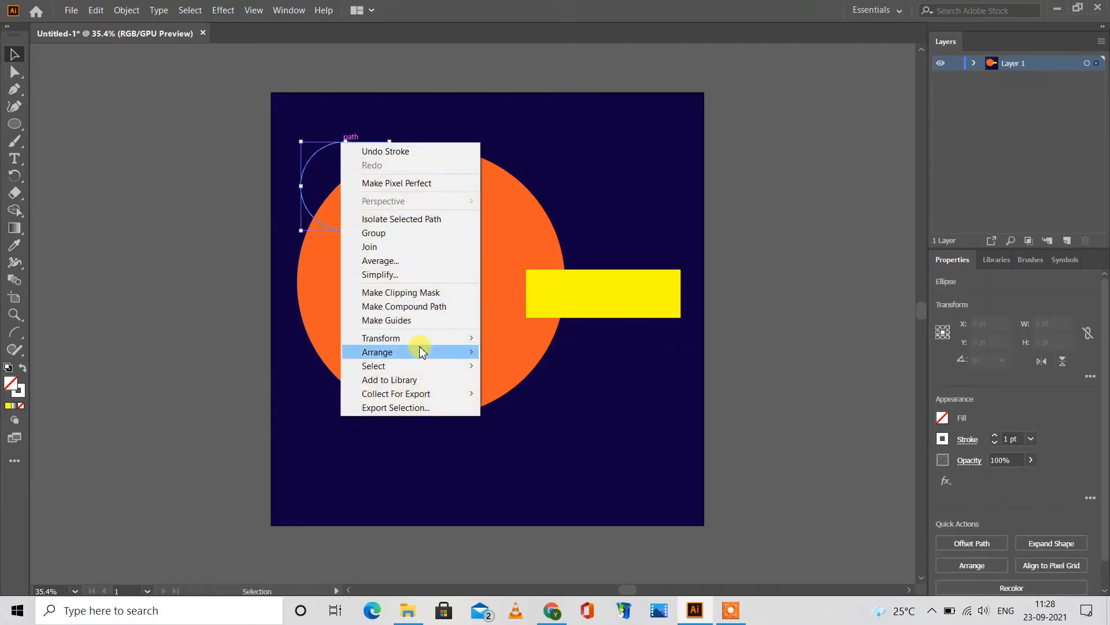
pyautogui.moveTo(422, 352)
pyautogui.click(500, 393)
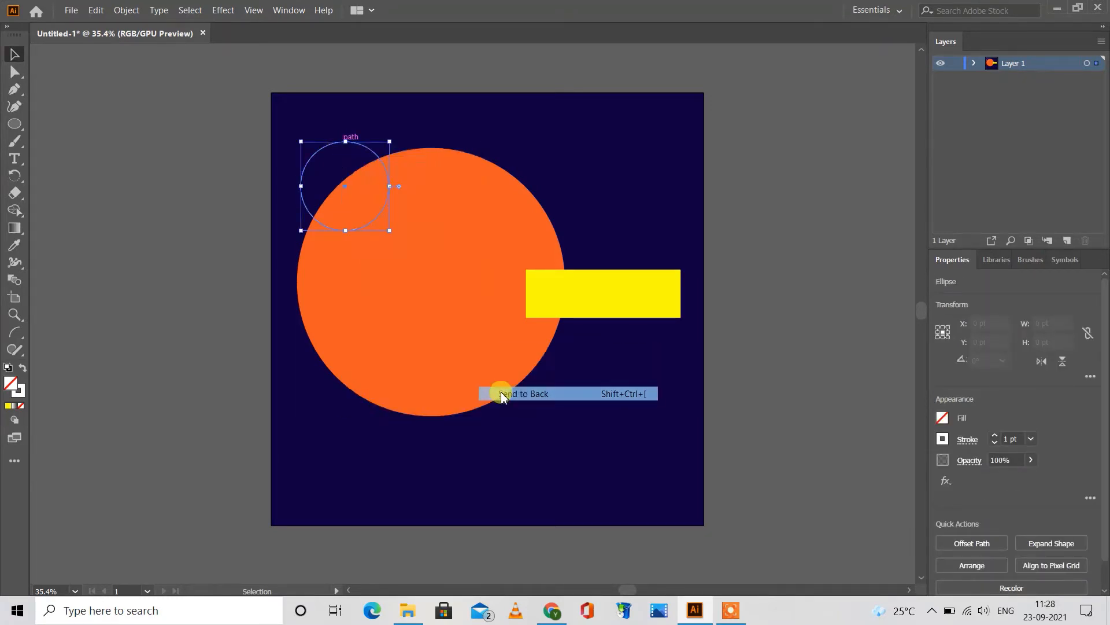
pyautogui.click(164, 217)
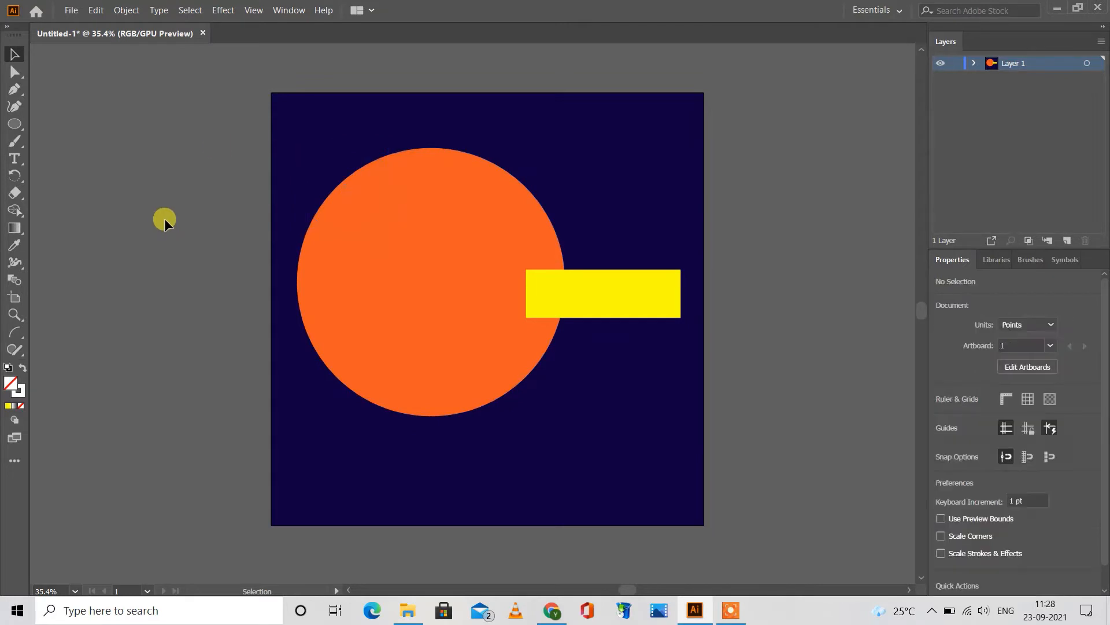
# Step: Unlock the navy background rectangle and send it to the back, behind the dashed circle
pyautogui.click(127, 12)
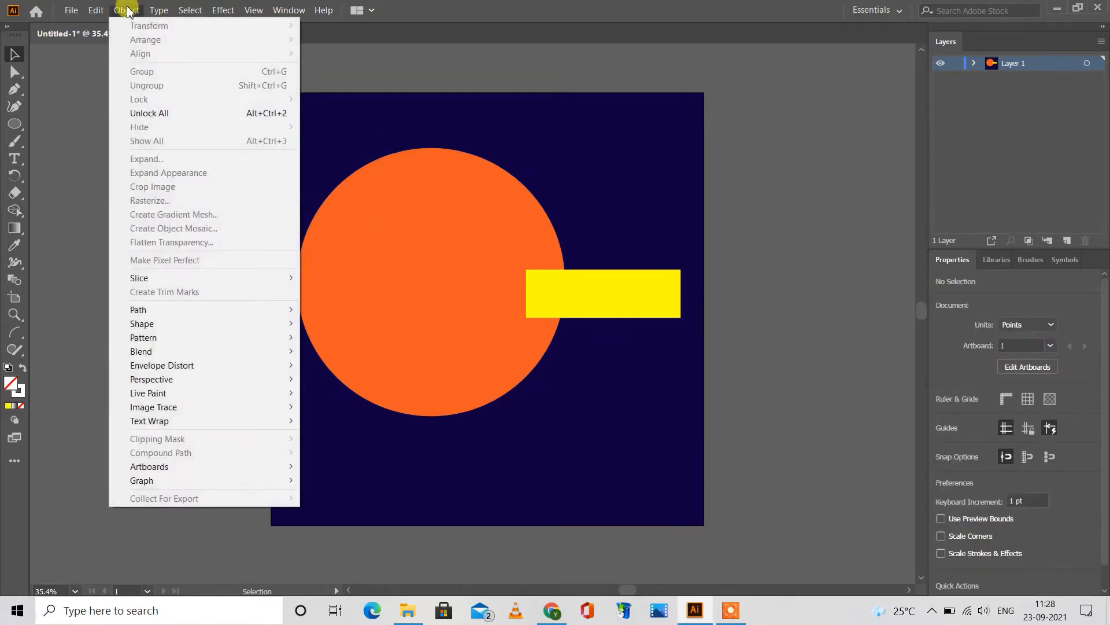
pyautogui.click(190, 110)
pyautogui.rightClick(428, 116)
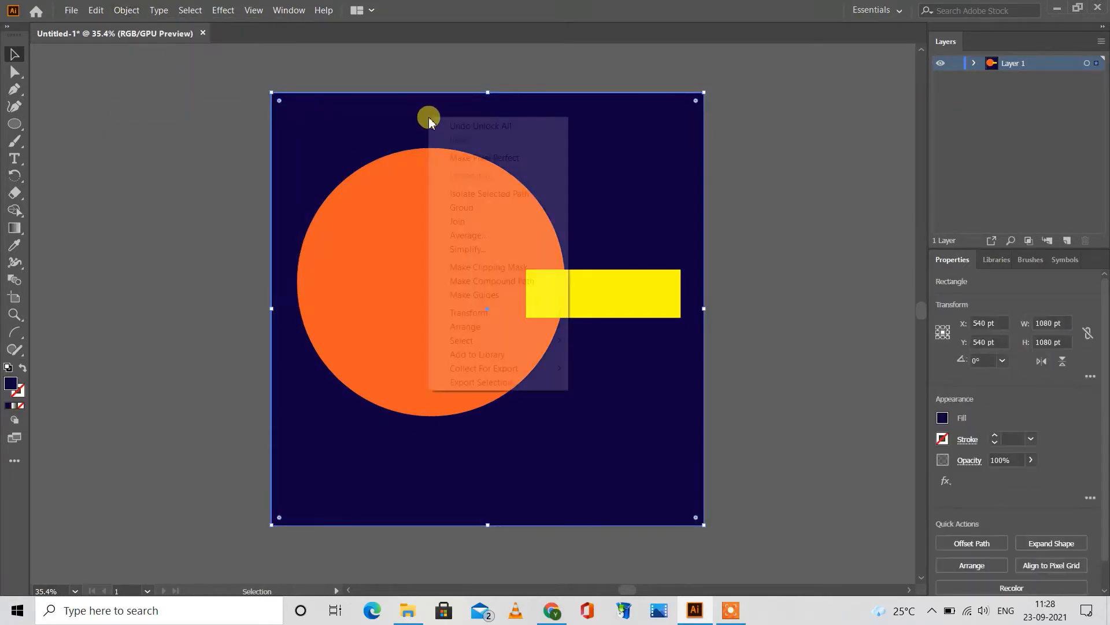
pyautogui.moveTo(540, 325)
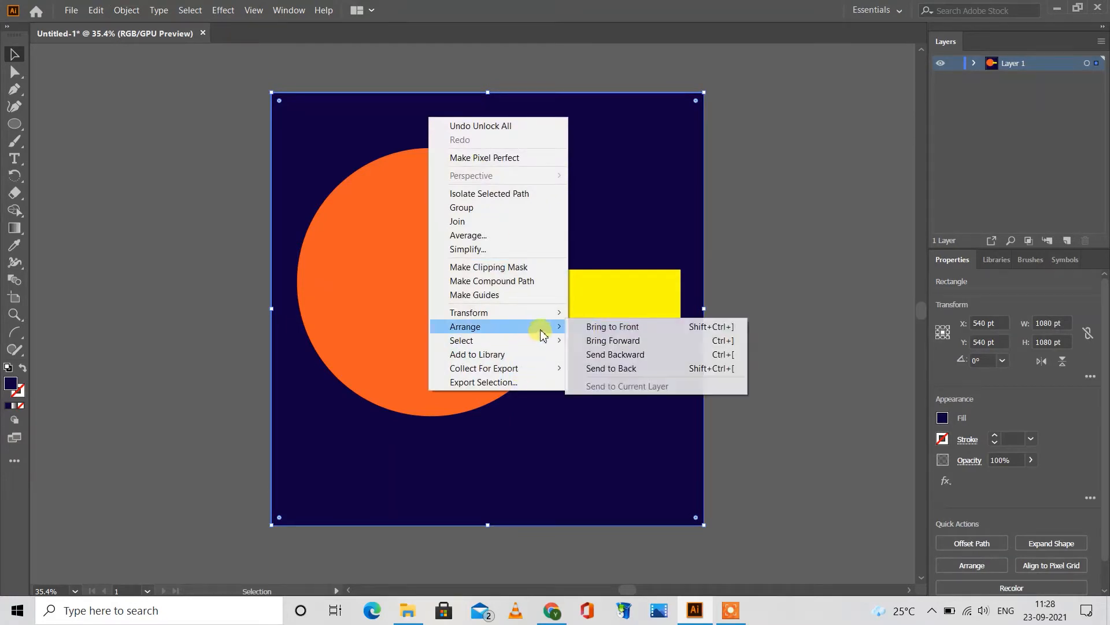
pyautogui.click(609, 370)
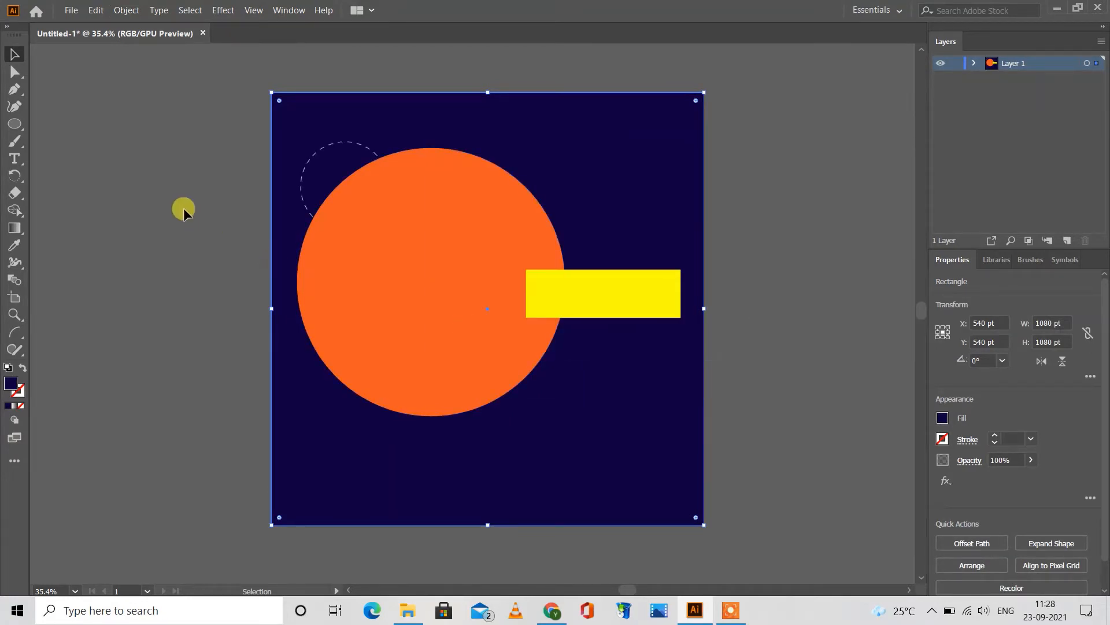
pyautogui.click(183, 207)
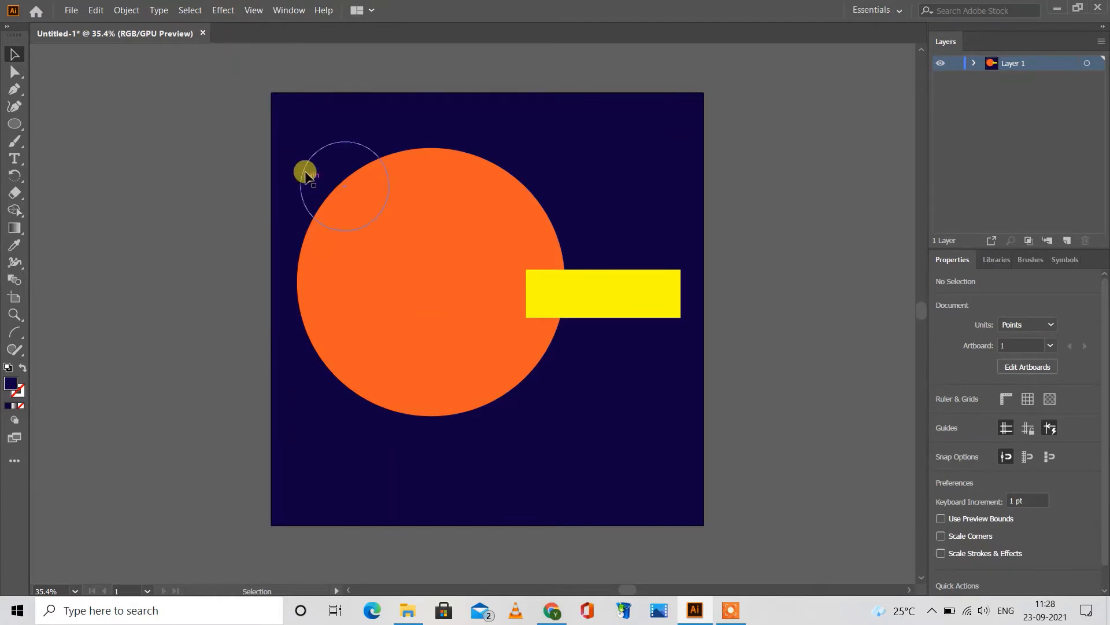
# Step: Shift the dashed circle slightly down to about Y 245 pt and enlarge it to about 239 pt in diameter
pyautogui.moveTo(310, 157); pyautogui.dragTo(312, 161)
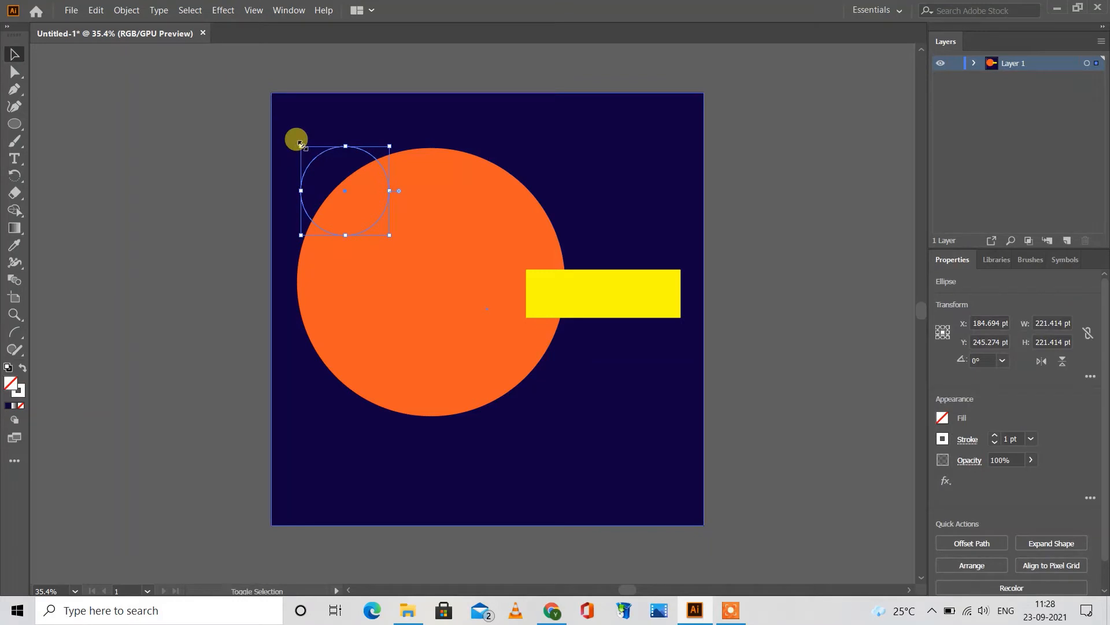
pyautogui.moveTo(299, 143); pyautogui.dragTo(293, 132)
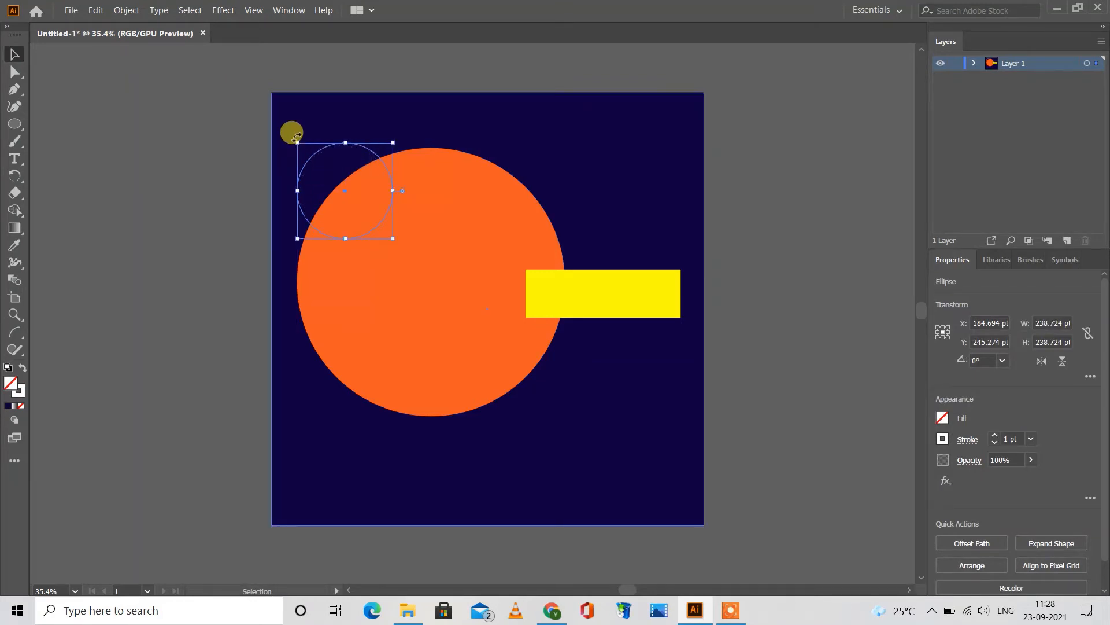
# Step: Place a copy of the dashed circle over the orange circle's lower-right edge, reduced to about 196 pt in diameter
pyautogui.press('a')
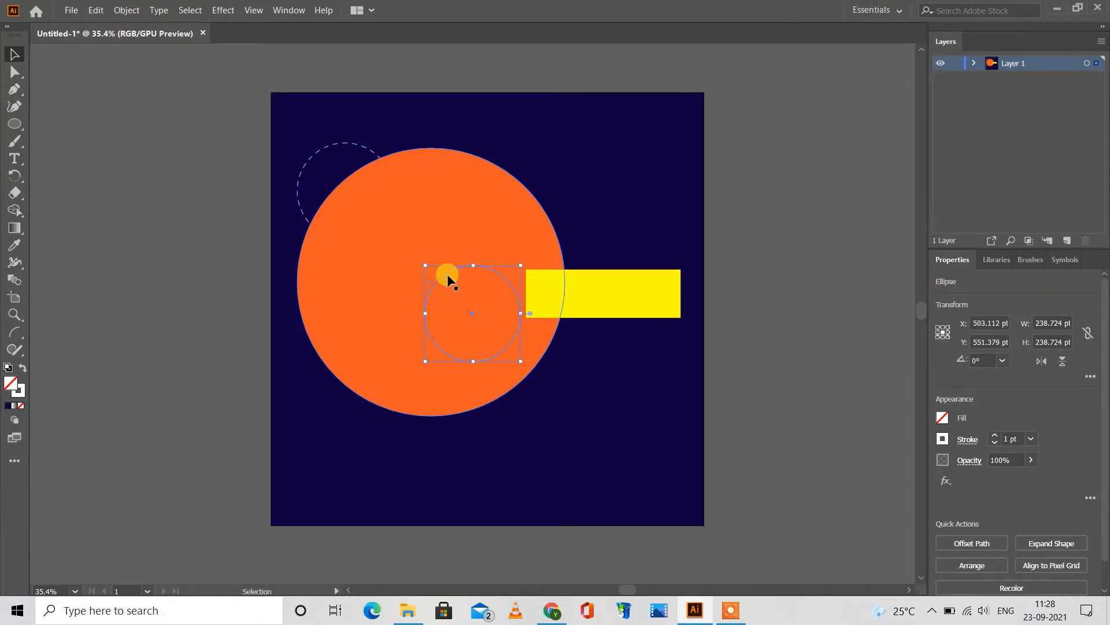
pyautogui.moveTo(446, 274); pyautogui.dragTo(473, 339)
pyautogui.hotkey('ctrl', 'z')
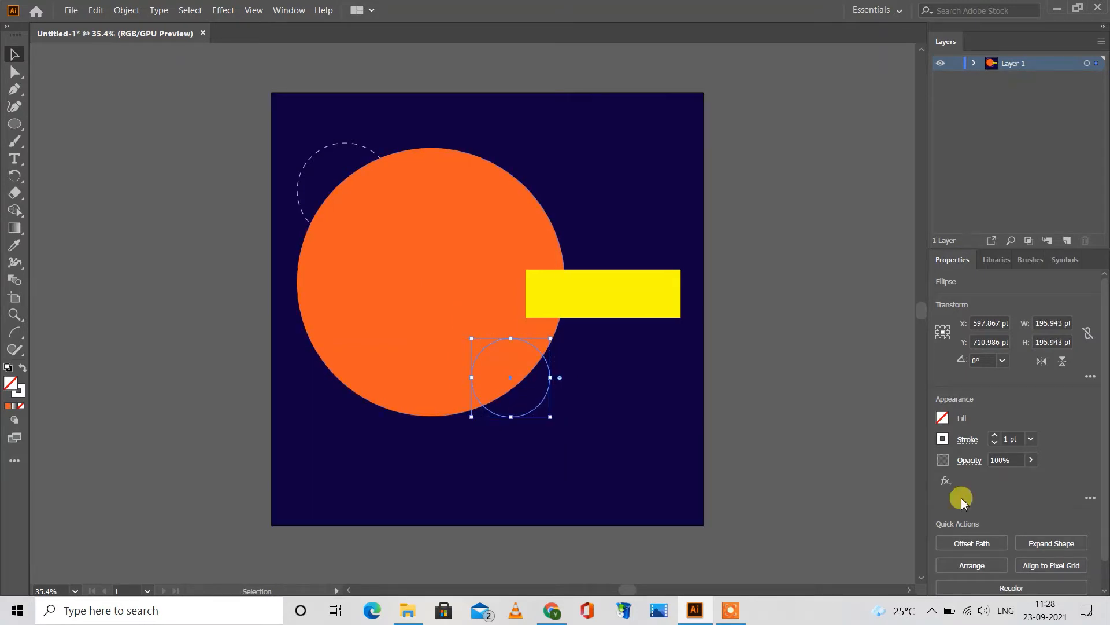
# Step: Change the stroke of the lower-right dashed circle to RGB Yellow and deselect it
pyautogui.click(942, 420)
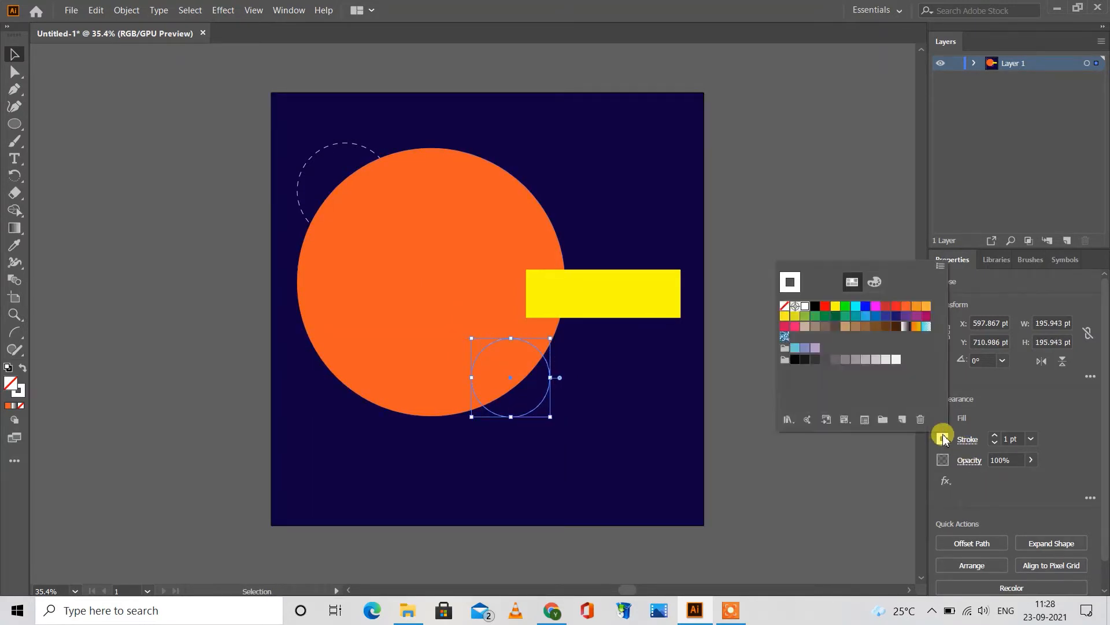
pyautogui.click(838, 307)
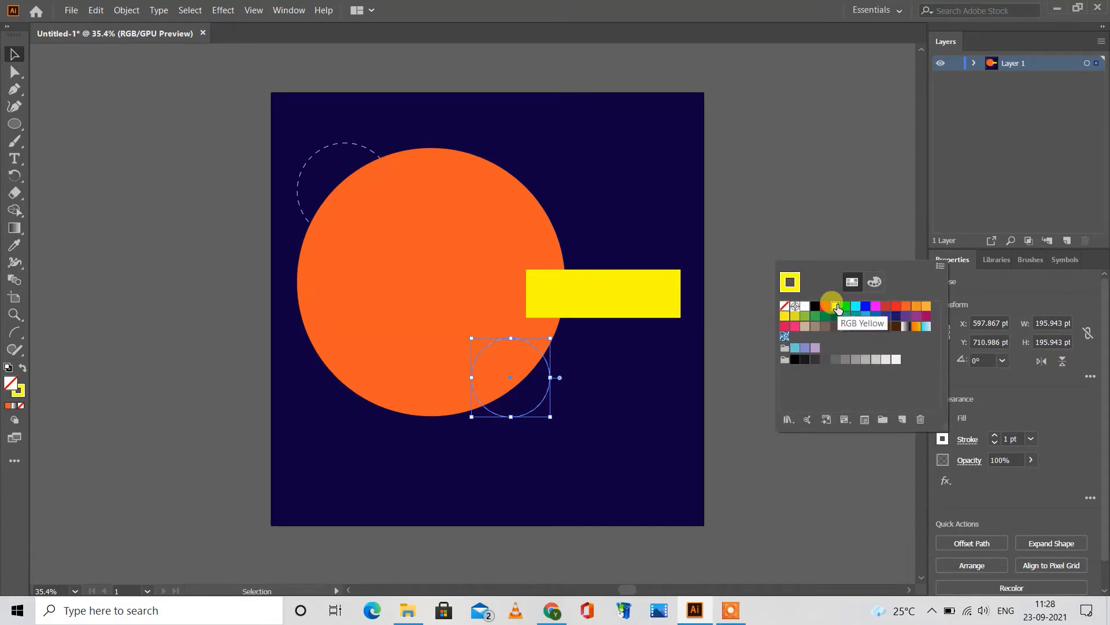
pyautogui.click(766, 230)
pyautogui.click(765, 229)
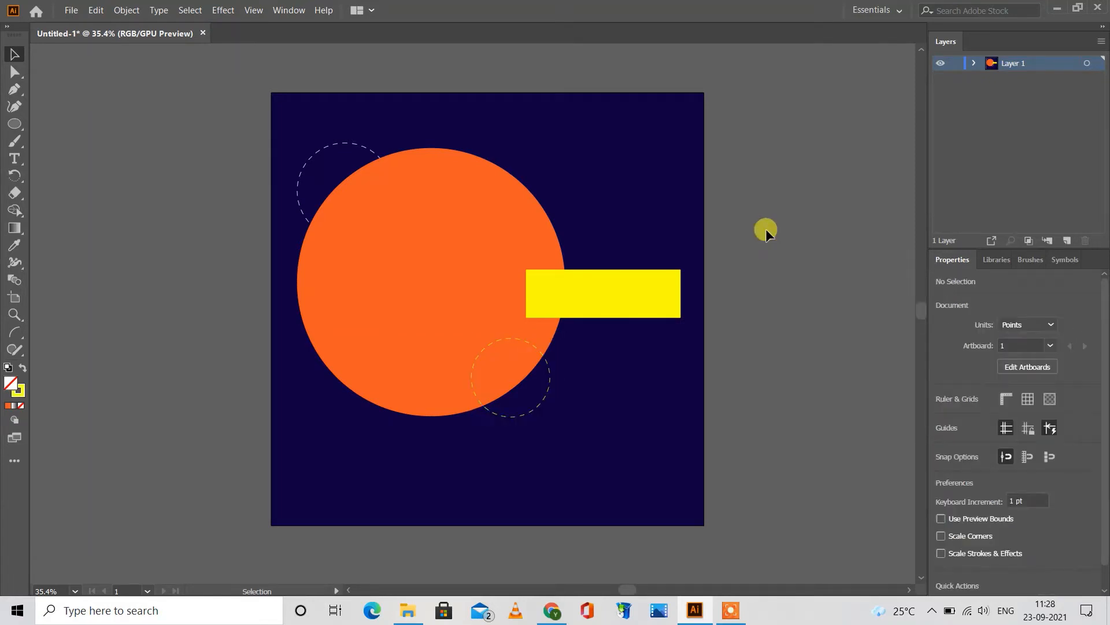
# Step: Move the yellow dashed circle to about X 607 pt, Y 733 pt and nudge the white dashed circle slightly upward
pyautogui.click(552, 380)
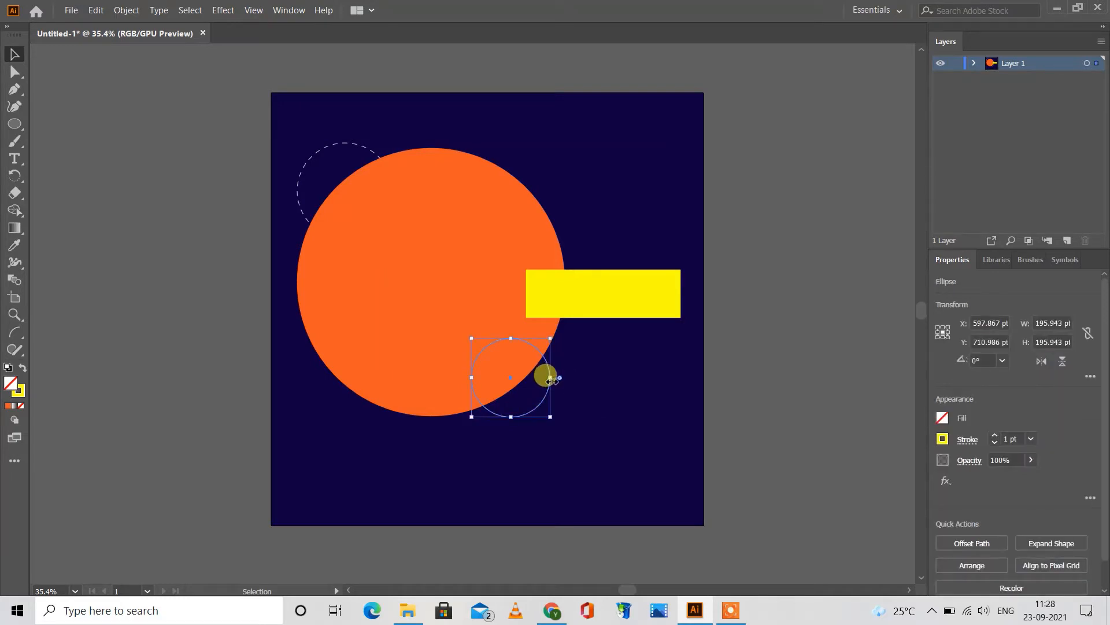
pyautogui.moveTo(550, 383); pyautogui.dragTo(554, 392)
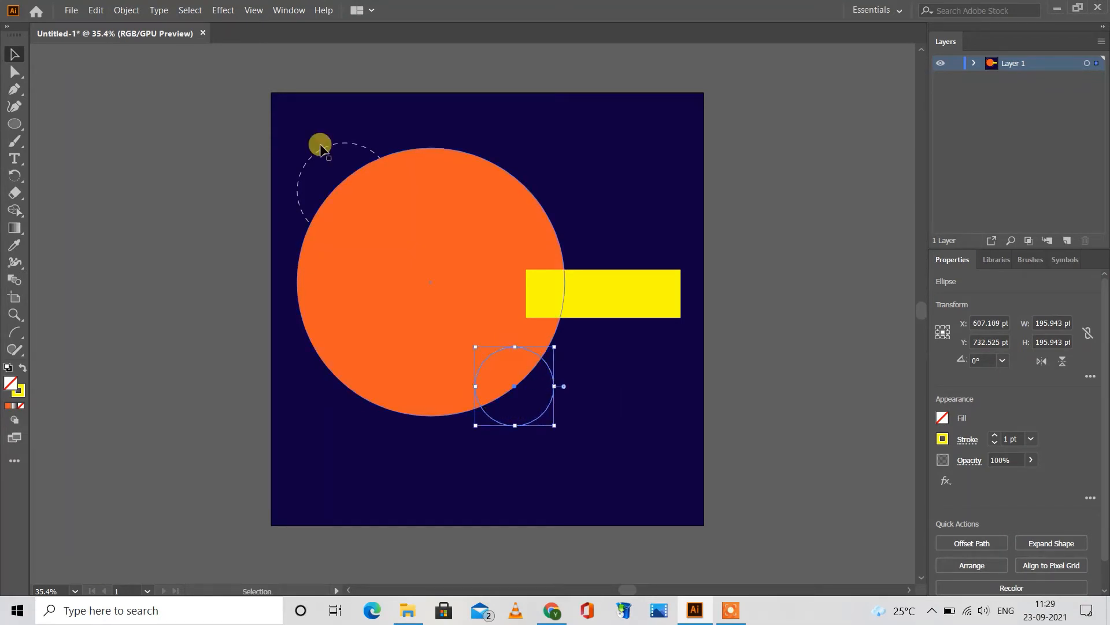
pyautogui.moveTo(321, 152); pyautogui.dragTo(322, 140)
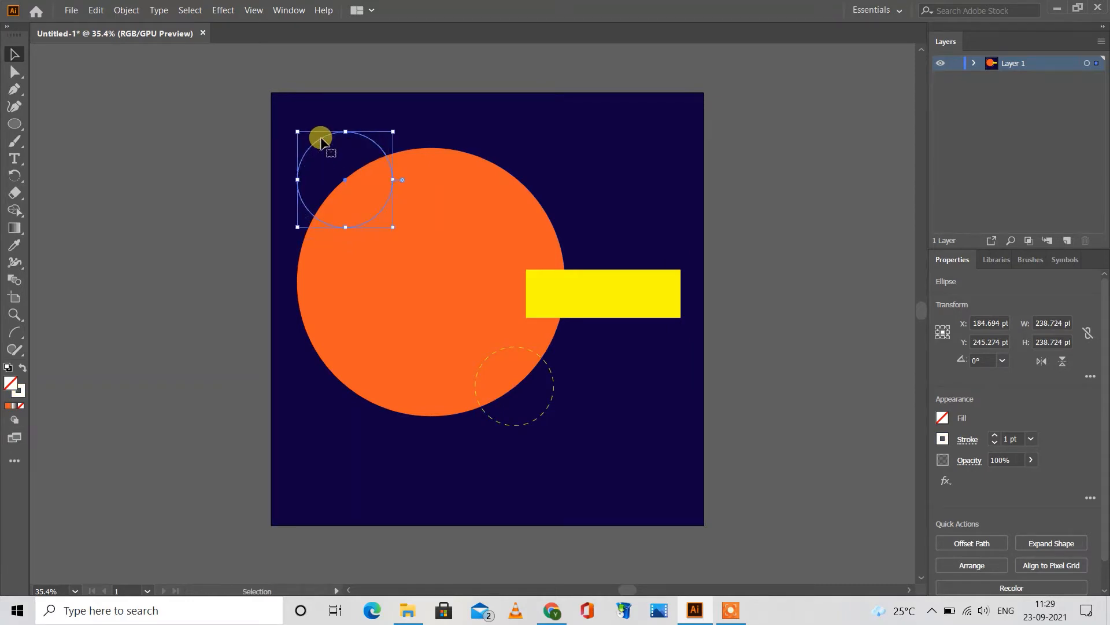
pyautogui.click(217, 120)
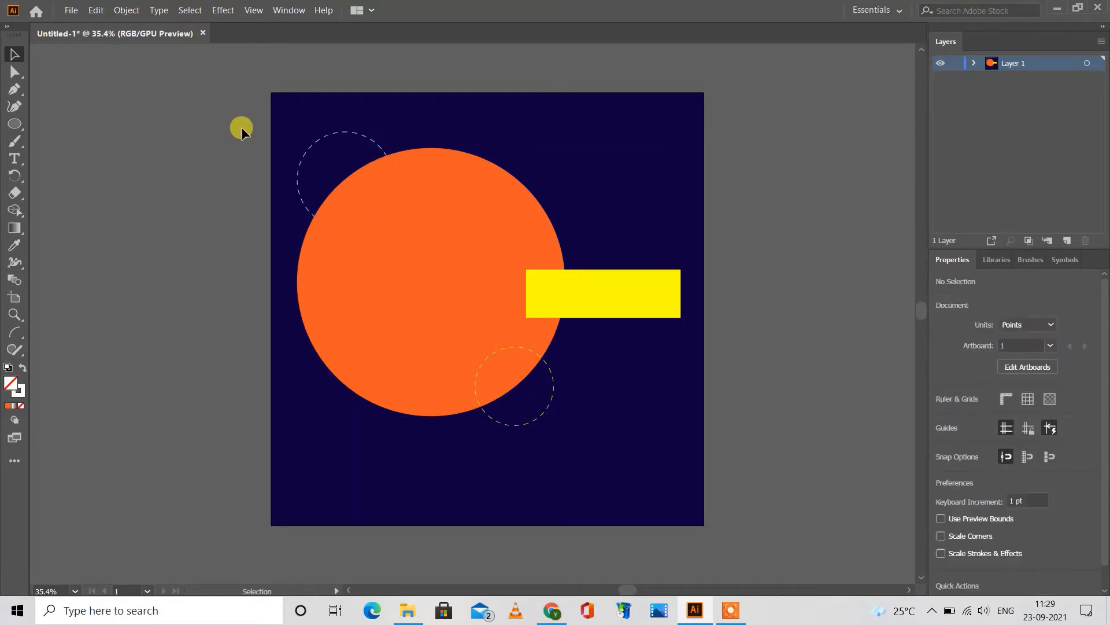
# Step: Bring the orange circle to the front, above the yellow rectangle and the dashed circles
pyautogui.click(552, 373)
pyautogui.click(436, 320)
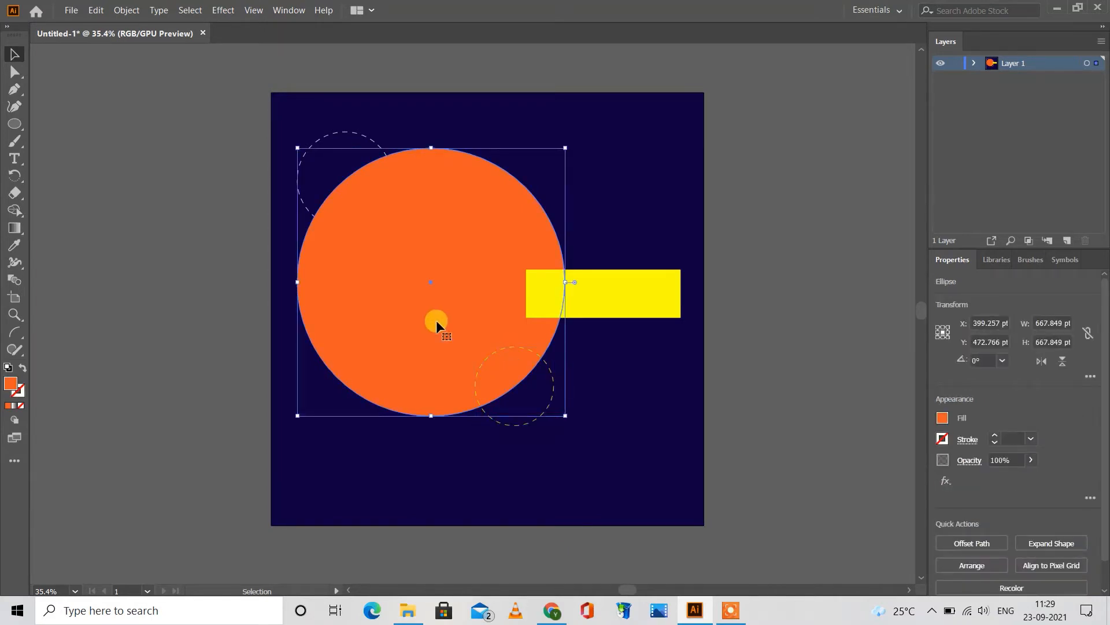
pyautogui.rightClick(438, 322)
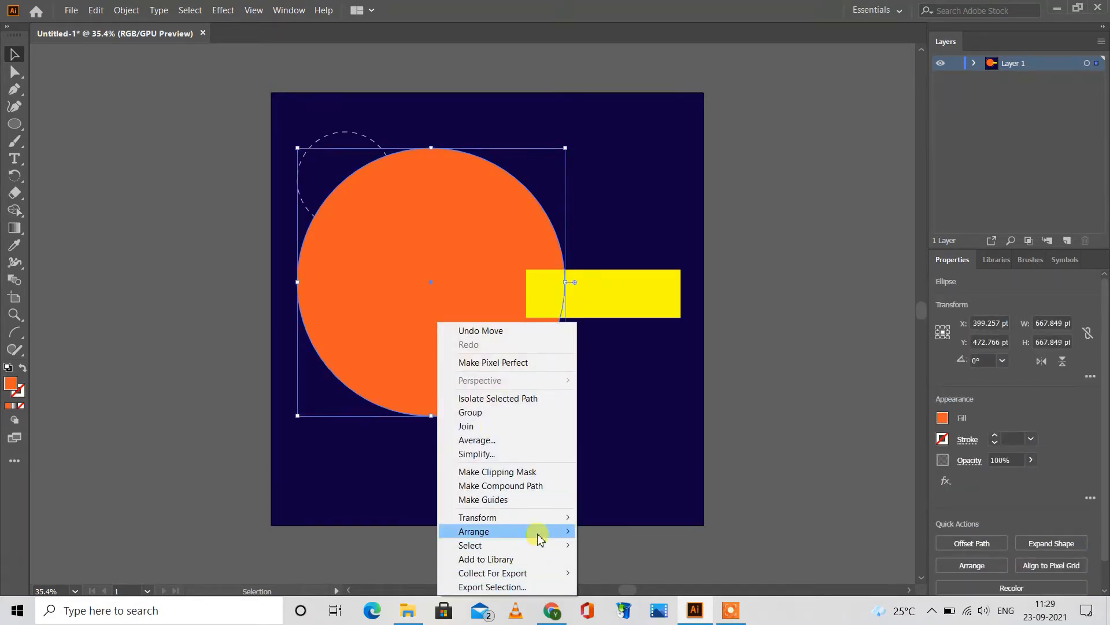
pyautogui.moveTo(535, 533)
pyautogui.click(621, 533)
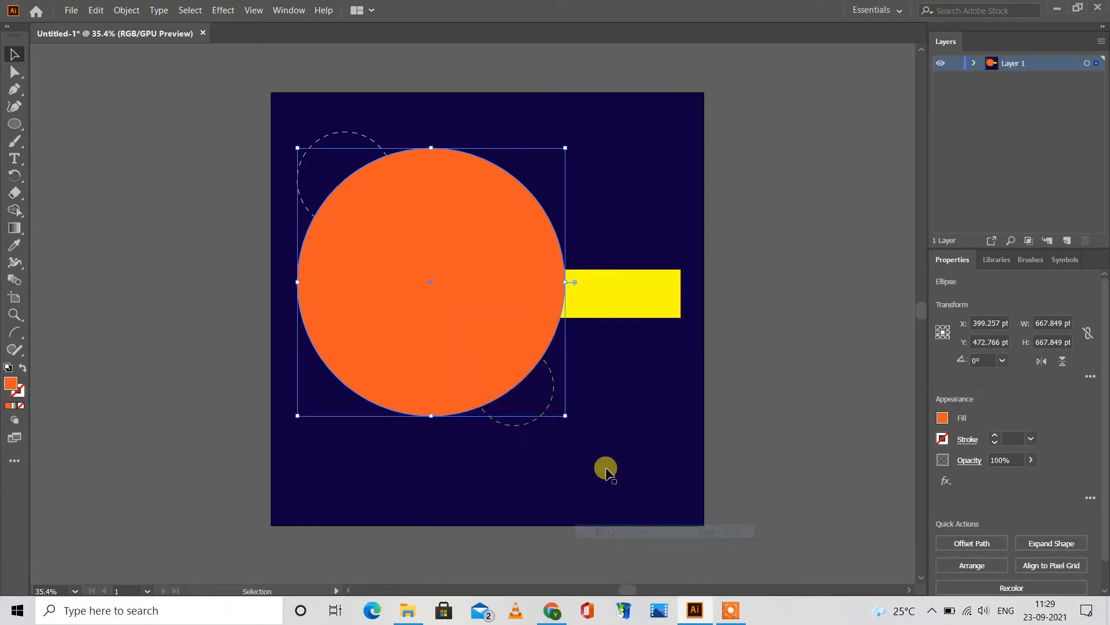
# Step: Bring the yellow rectangle in front of the orange circle and shift it slightly up and left, level with the circle's centre
pyautogui.click(593, 296)
pyautogui.rightClick(592, 296)
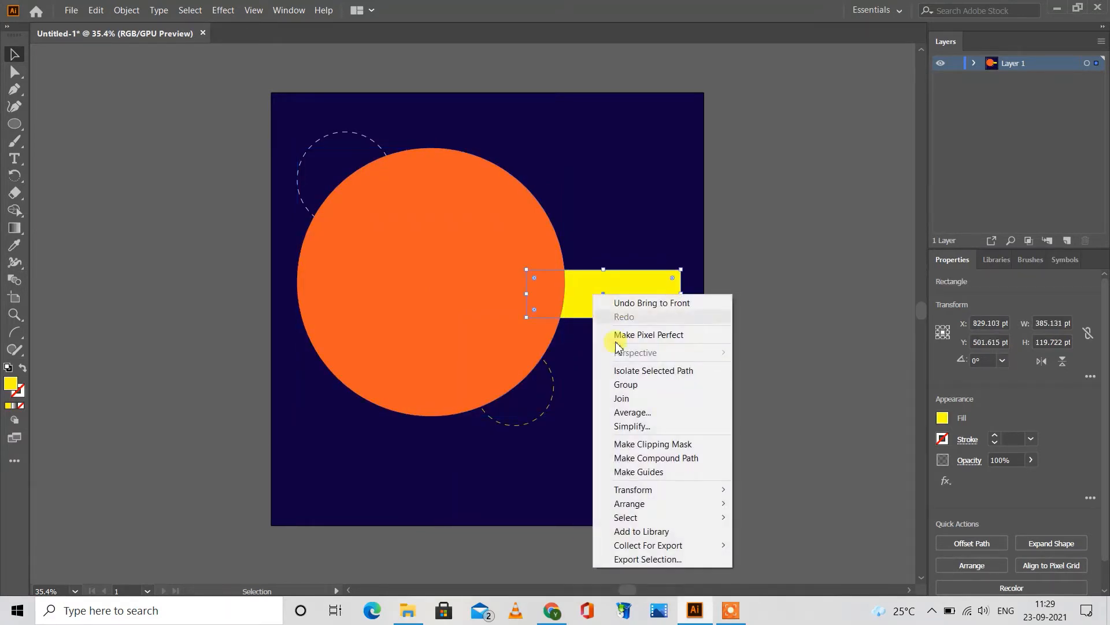
pyautogui.moveTo(639, 491)
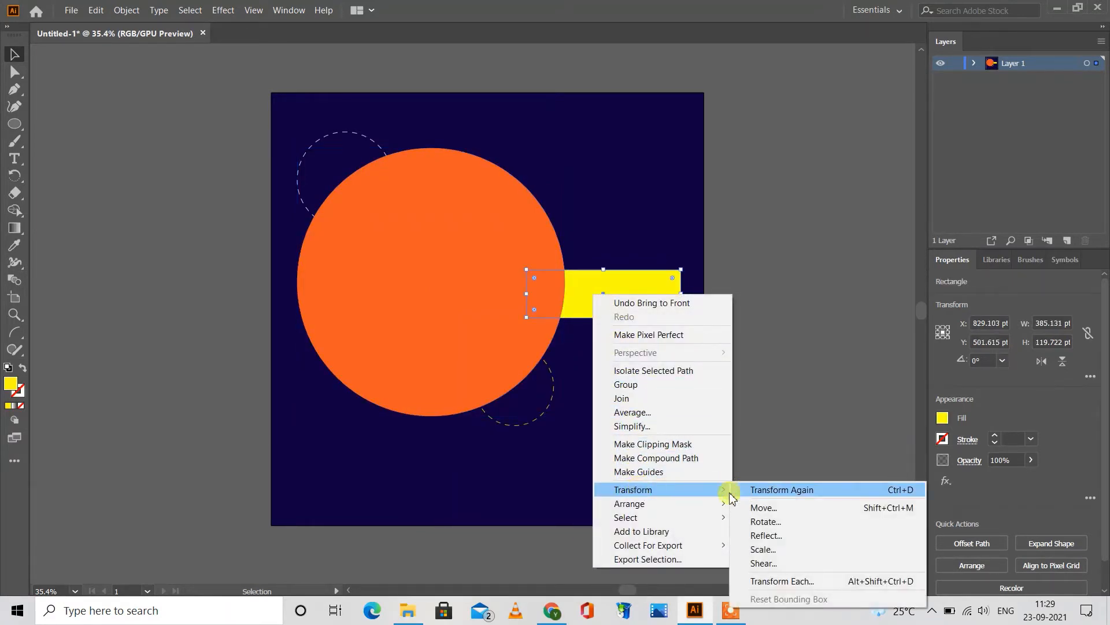
pyautogui.click(744, 507)
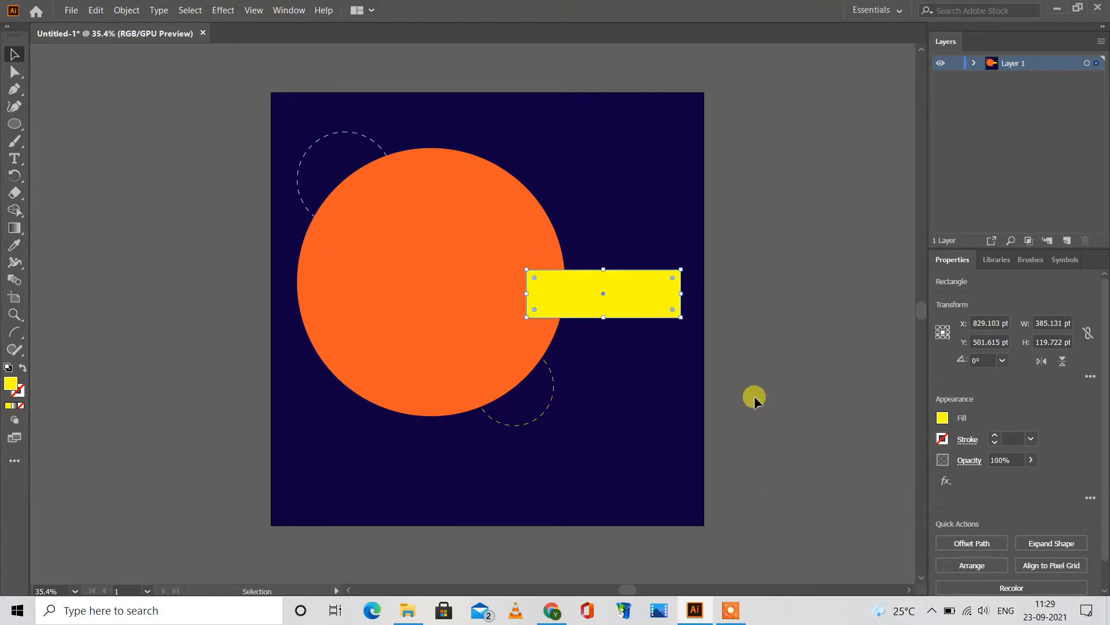
pyautogui.click(744, 323)
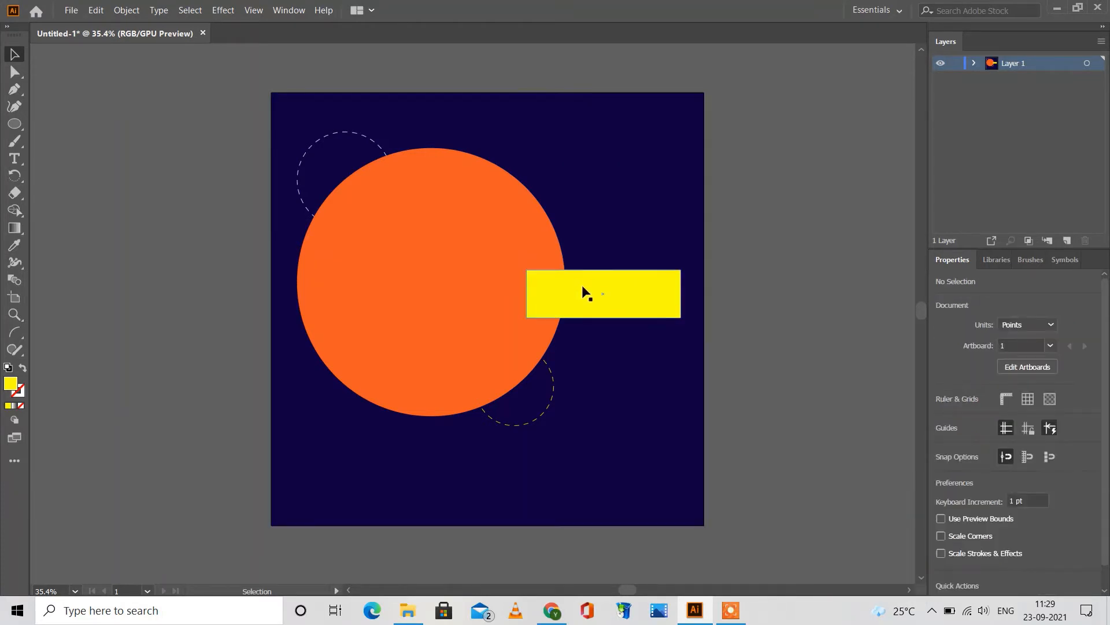
pyautogui.moveTo(583, 286); pyautogui.dragTo(577, 273)
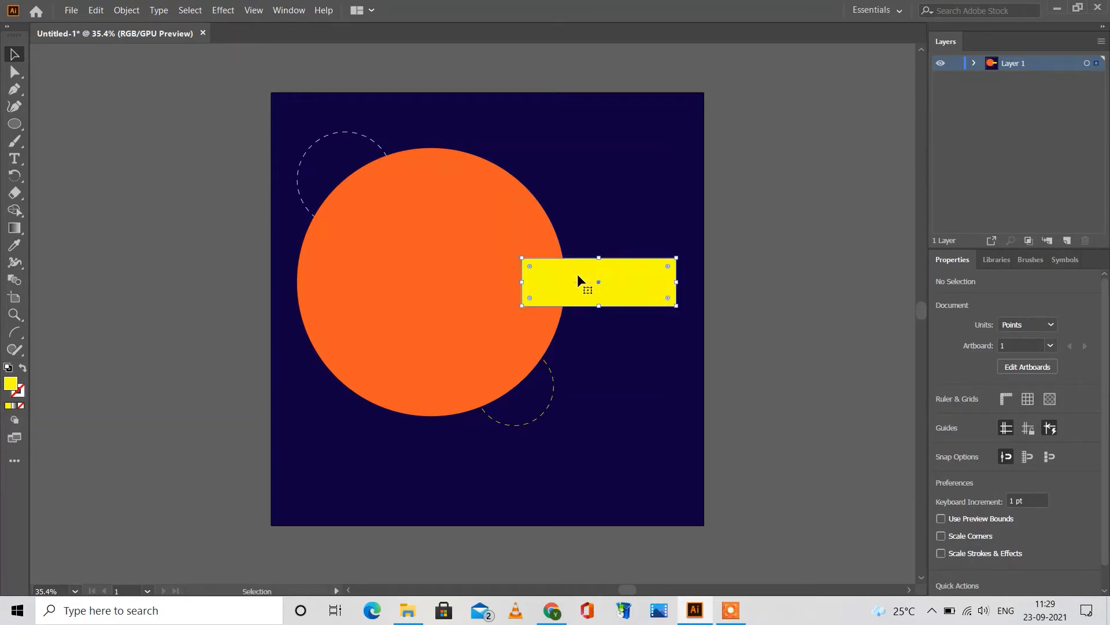
pyautogui.click(625, 218)
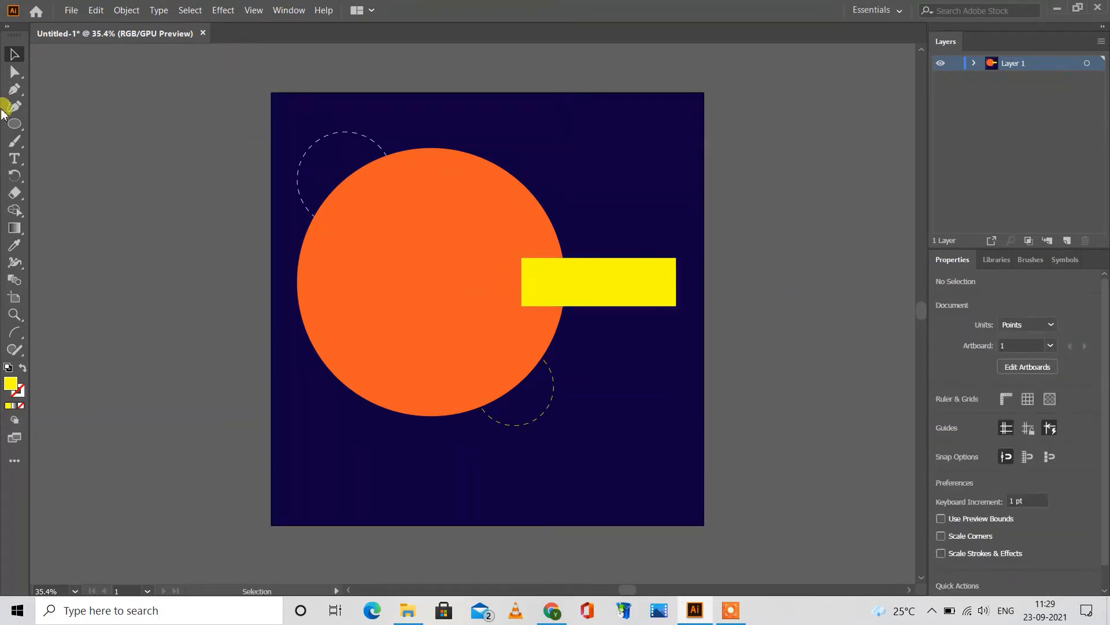
# Step: Draw an upright rectangle about 130 by 195 pt in the artboard's lower-right corner, centred at about X 967 pt, Y 934 pt
pyautogui.click(14, 123)
pyautogui.click(54, 119)
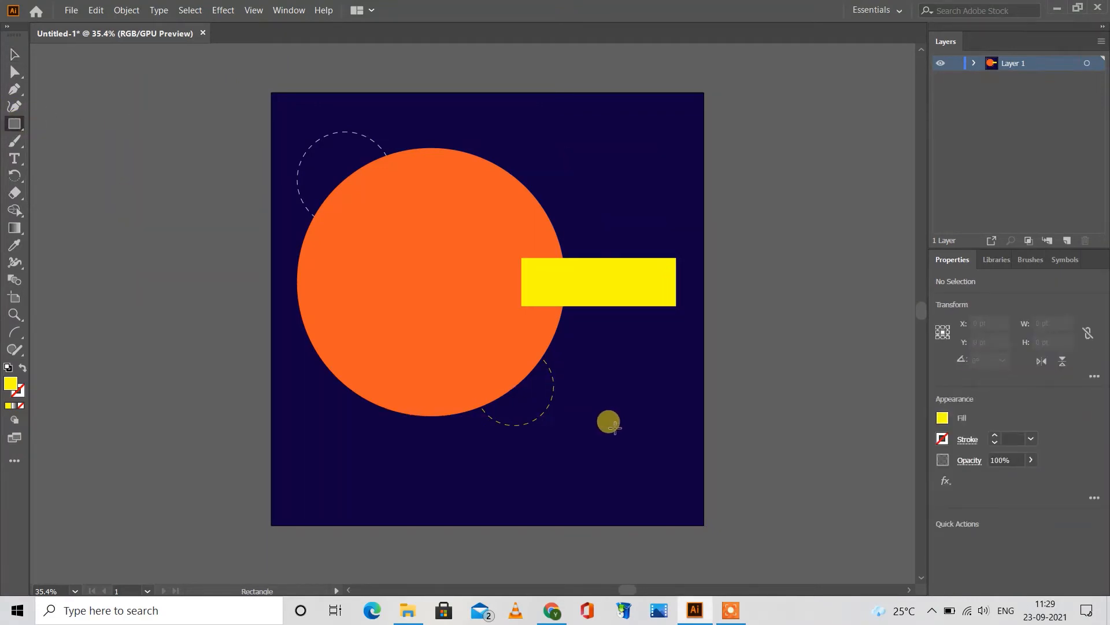
pyautogui.moveTo(616, 428); pyautogui.dragTo(667, 506)
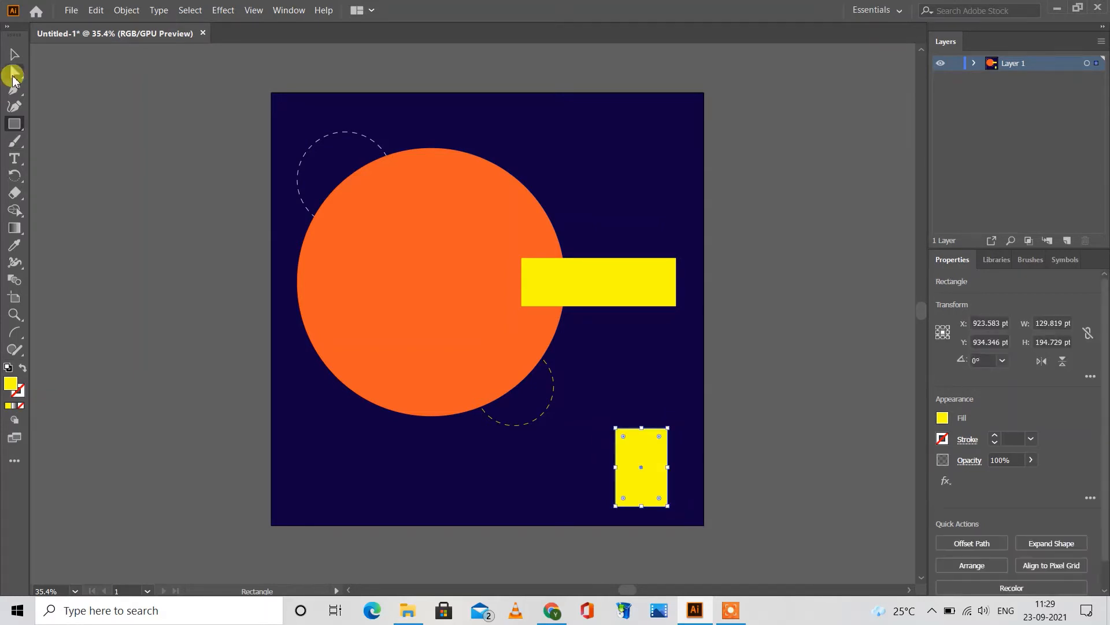
pyautogui.click(13, 56)
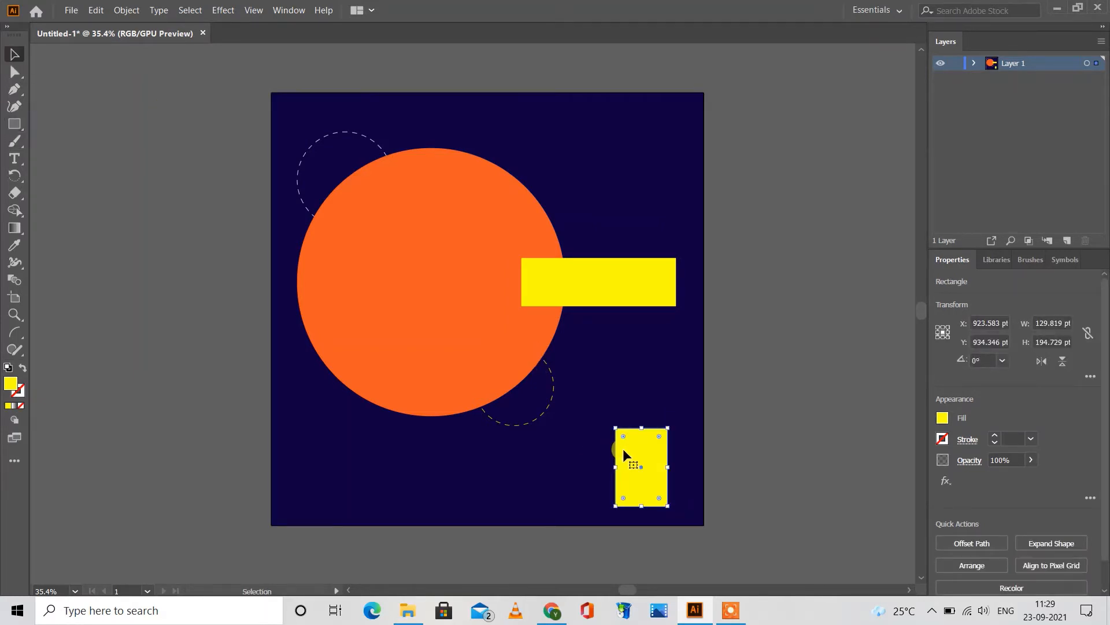
pyautogui.moveTo(625, 450); pyautogui.dragTo(642, 452)
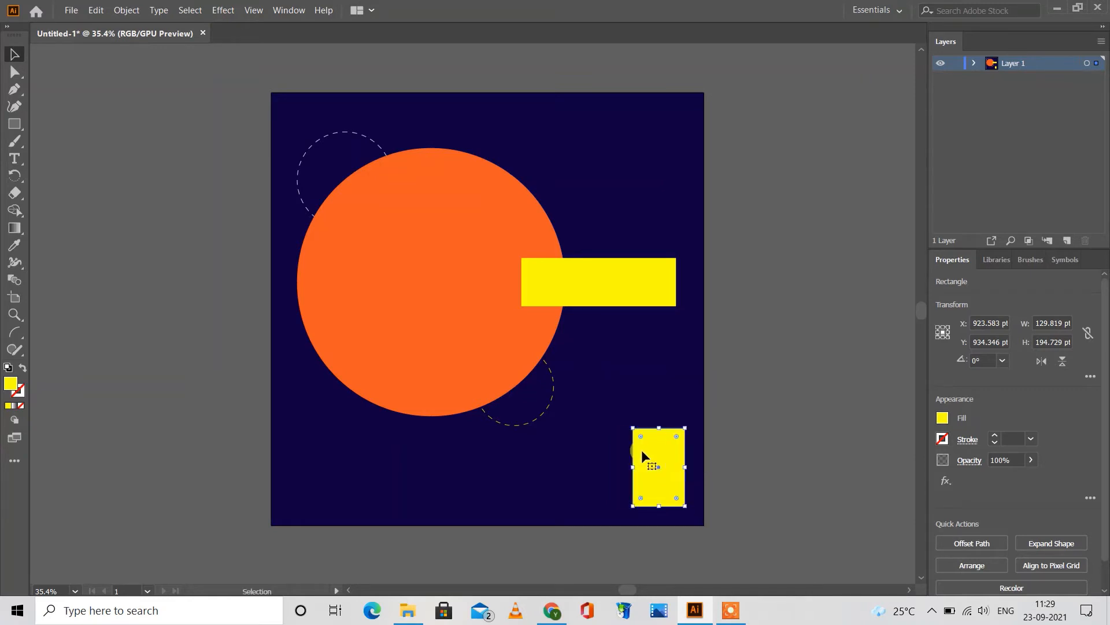
pyautogui.click(761, 429)
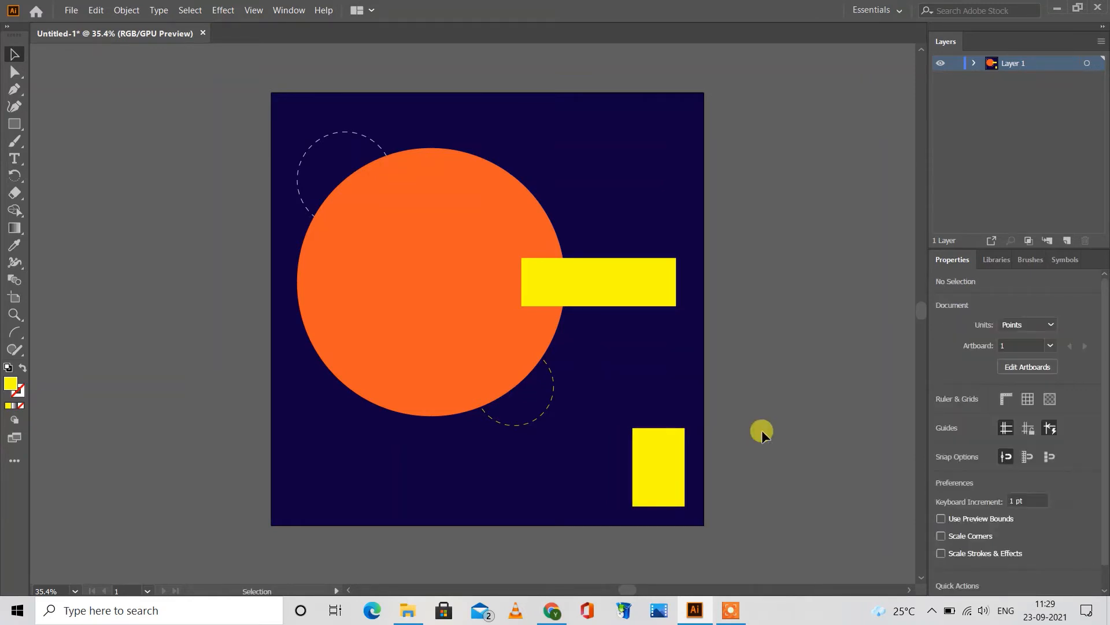
# Step: Fill the lower-right rectangle with the same orange as the large circle and deselect it
pyautogui.click(671, 452)
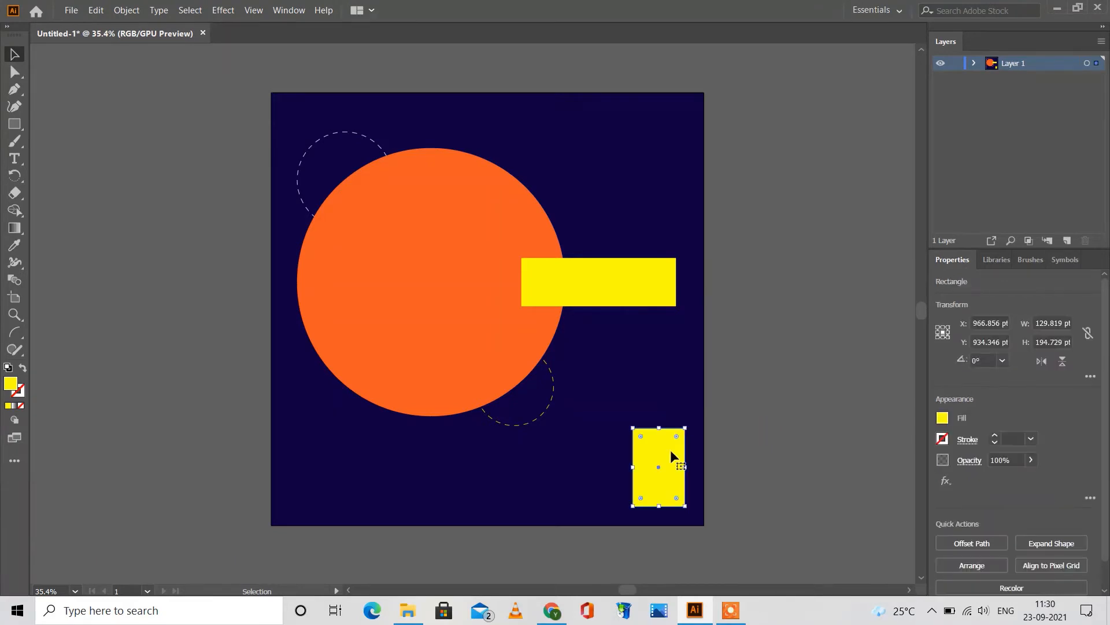
pyautogui.click(944, 421)
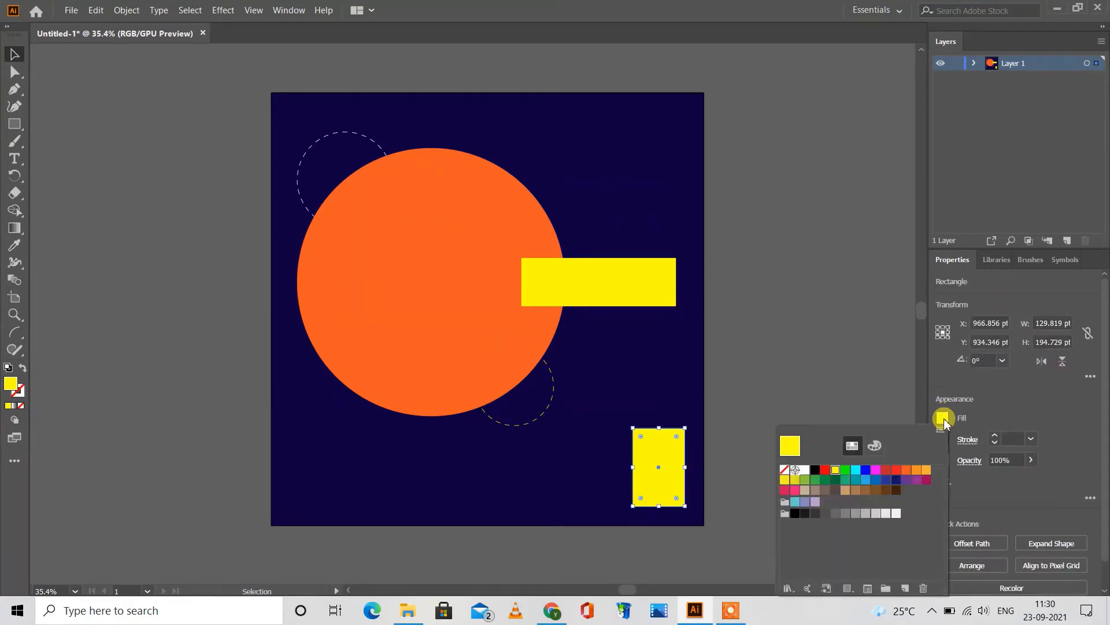
pyautogui.click(905, 474)
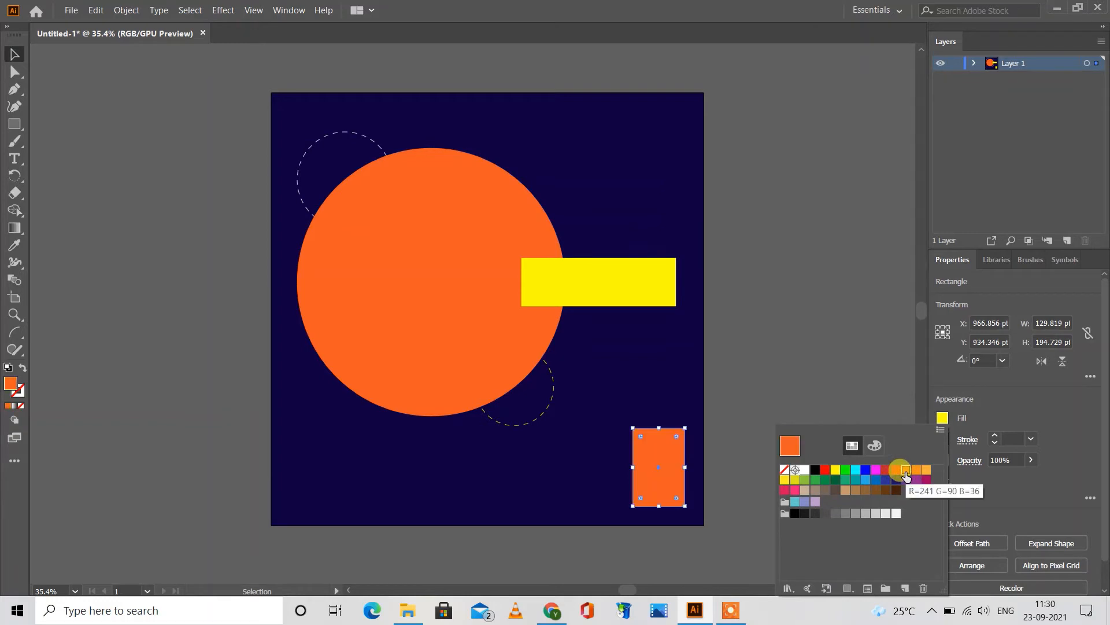
pyautogui.click(835, 379)
pyautogui.click(834, 378)
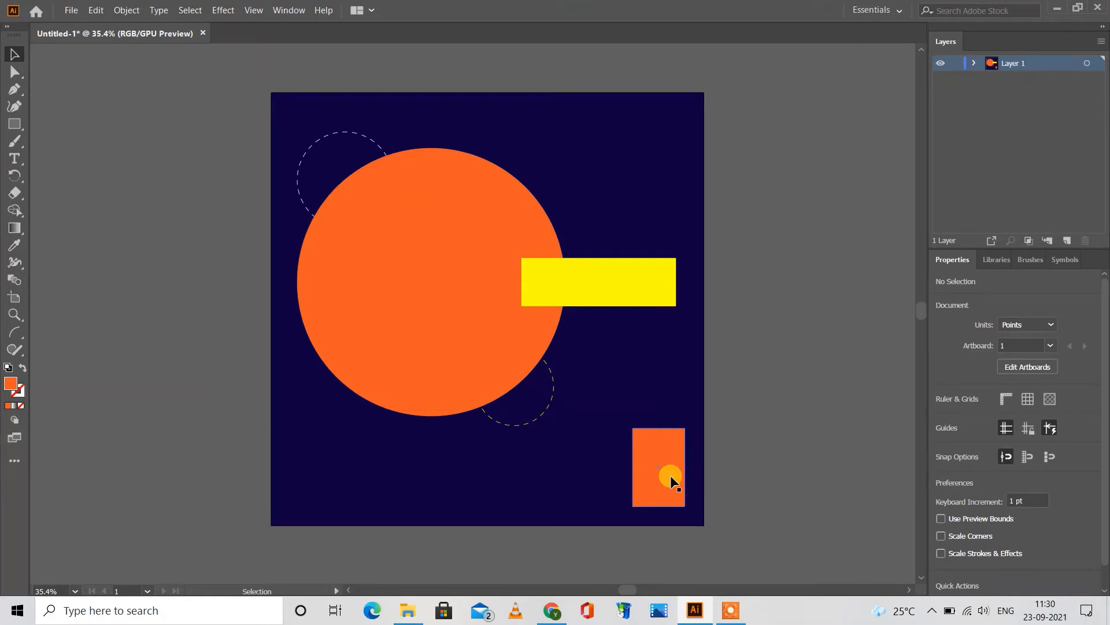
# Step: Try a red fill on the lower-right rectangle and return it to orange
pyautogui.click(940, 418)
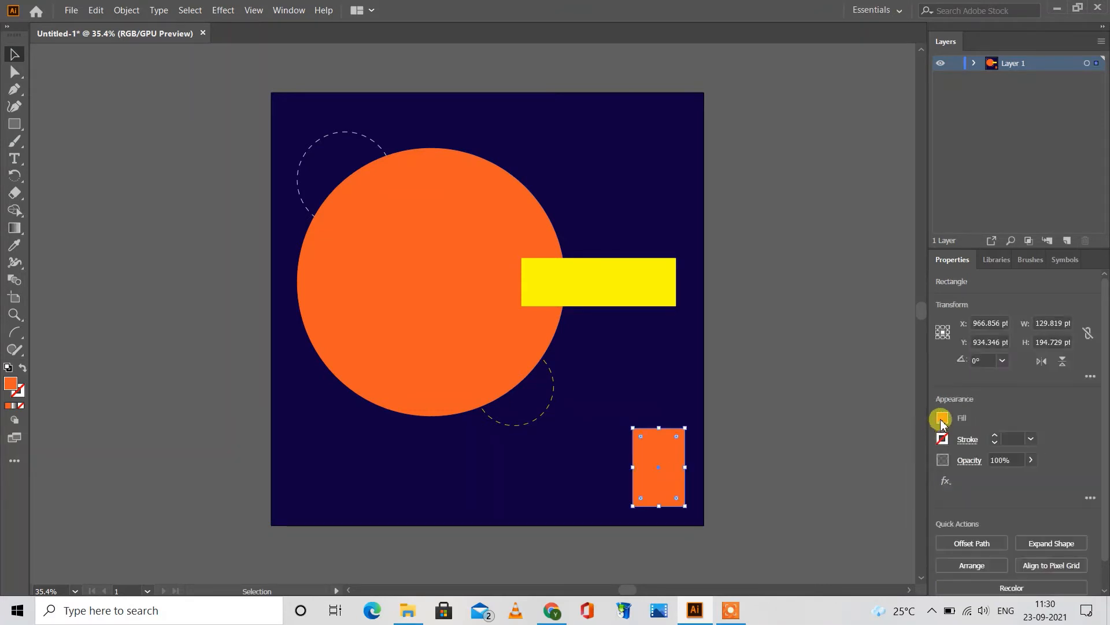
pyautogui.click(896, 471)
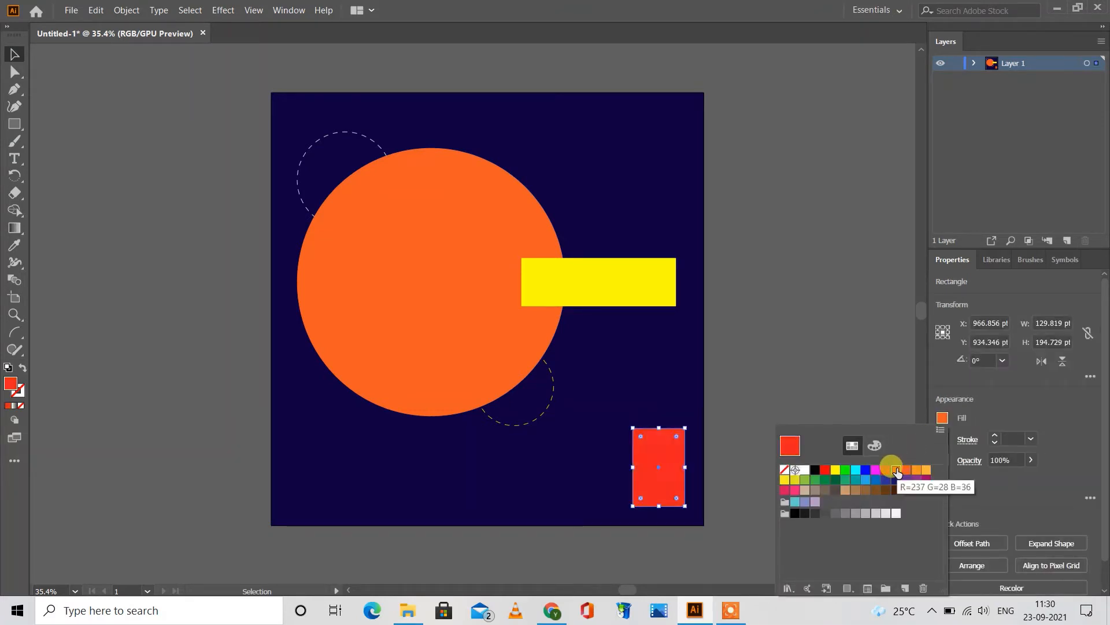
pyautogui.click(905, 470)
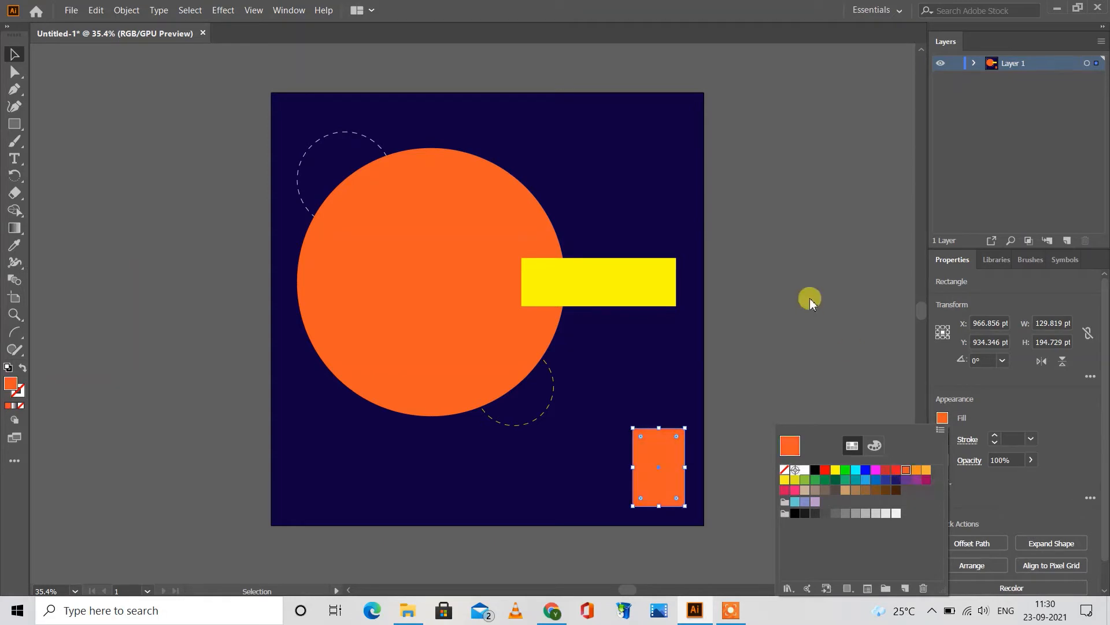
pyautogui.click(810, 297)
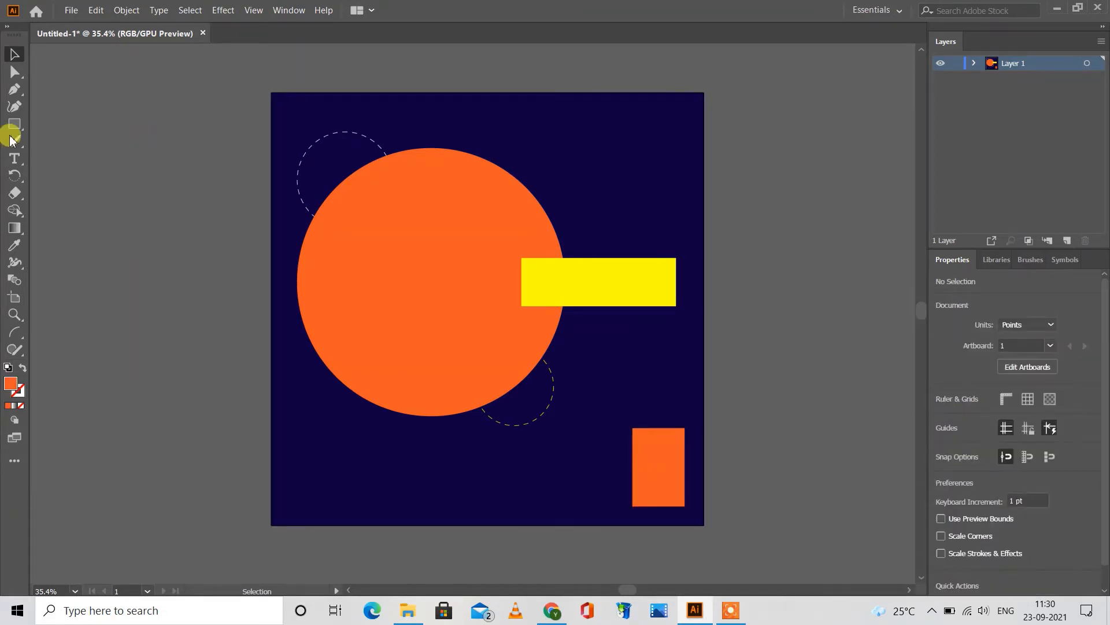
# Step: Draw a small circle about 72 pt in diameter outside the artboard, near its upper-left corner
pyautogui.moveTo(7, 132); pyautogui.dragTo(37, 134)
pyautogui.moveTo(200, 166); pyautogui.dragTo(228, 194)
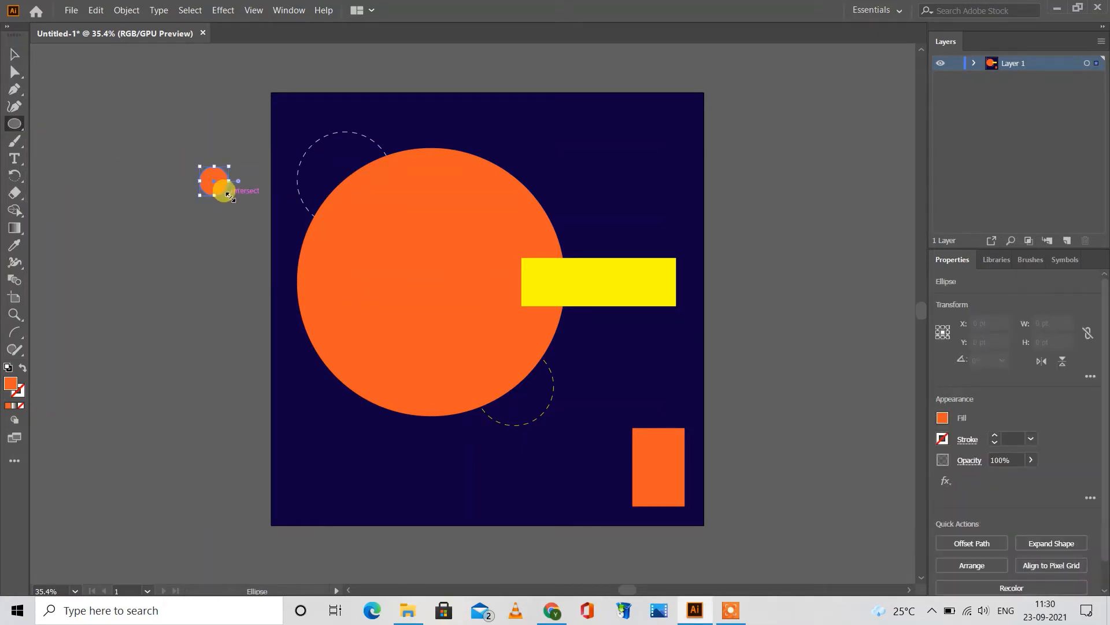
pyautogui.click(14, 55)
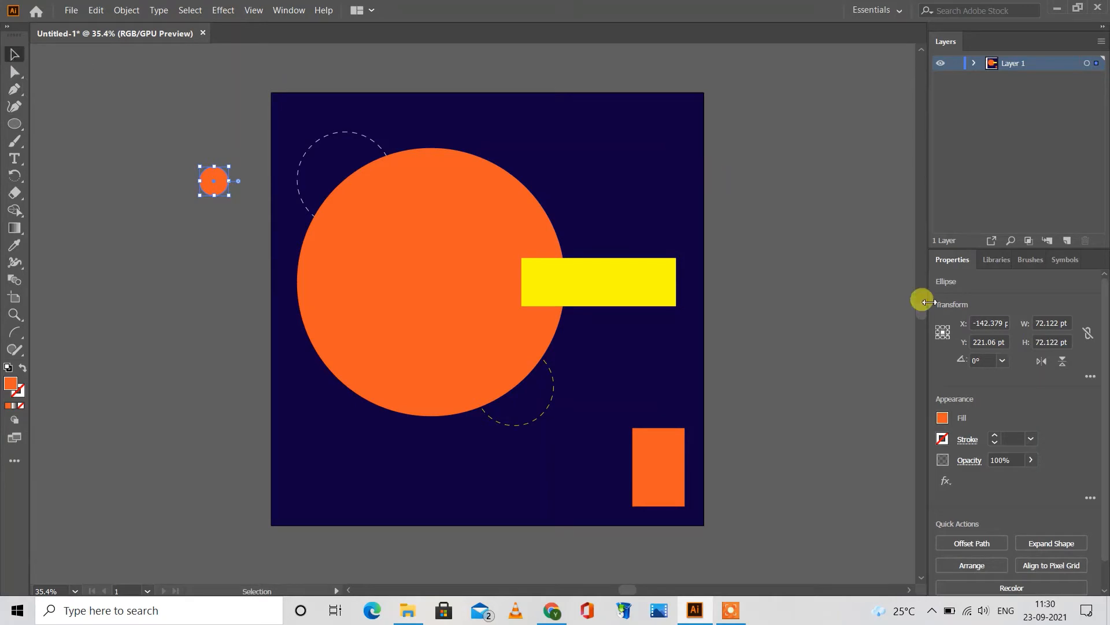
# Step: Fill the small circle with yellow and place it over the white dashed circle at about X 110 pt, Y 123 pt, enlarged to about 89 pt
pyautogui.click(944, 418)
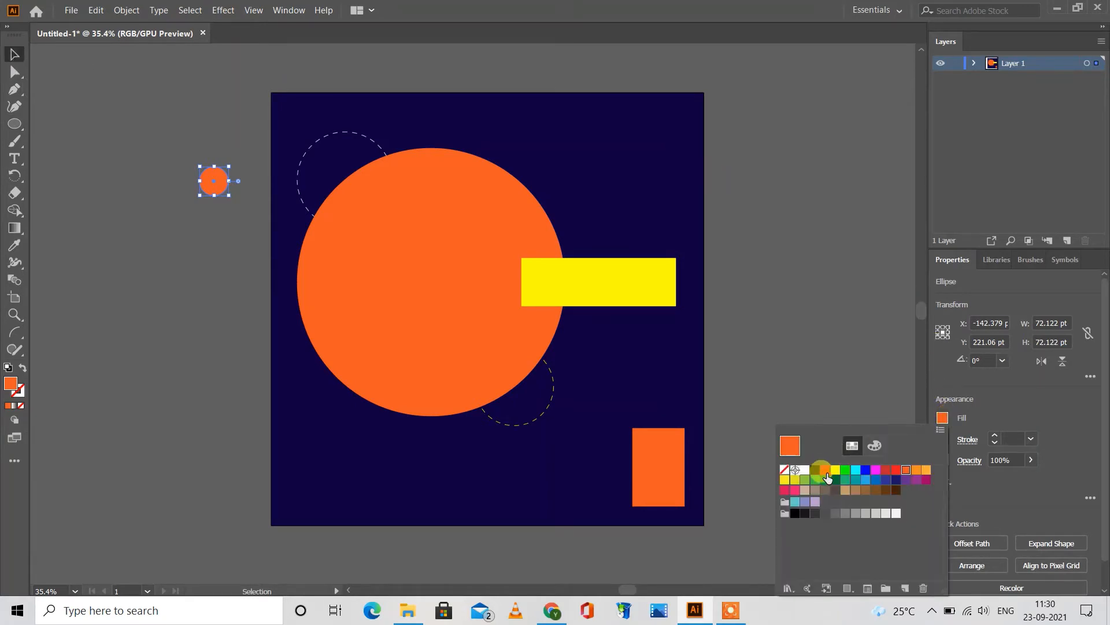
pyautogui.click(836, 470)
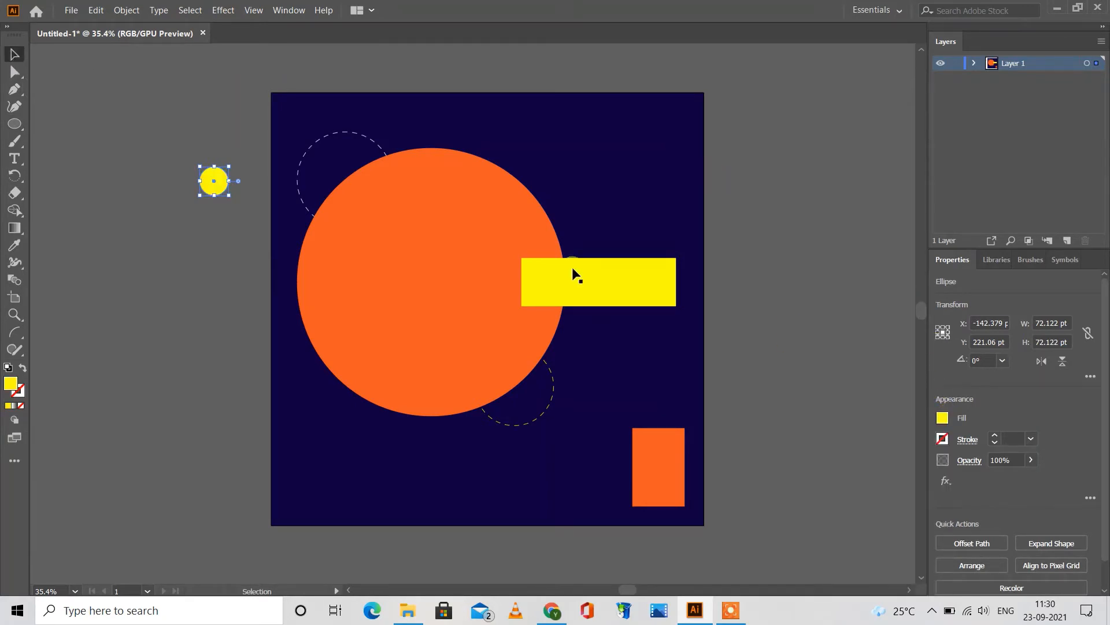
pyautogui.moveTo(222, 186); pyautogui.dragTo(295, 118)
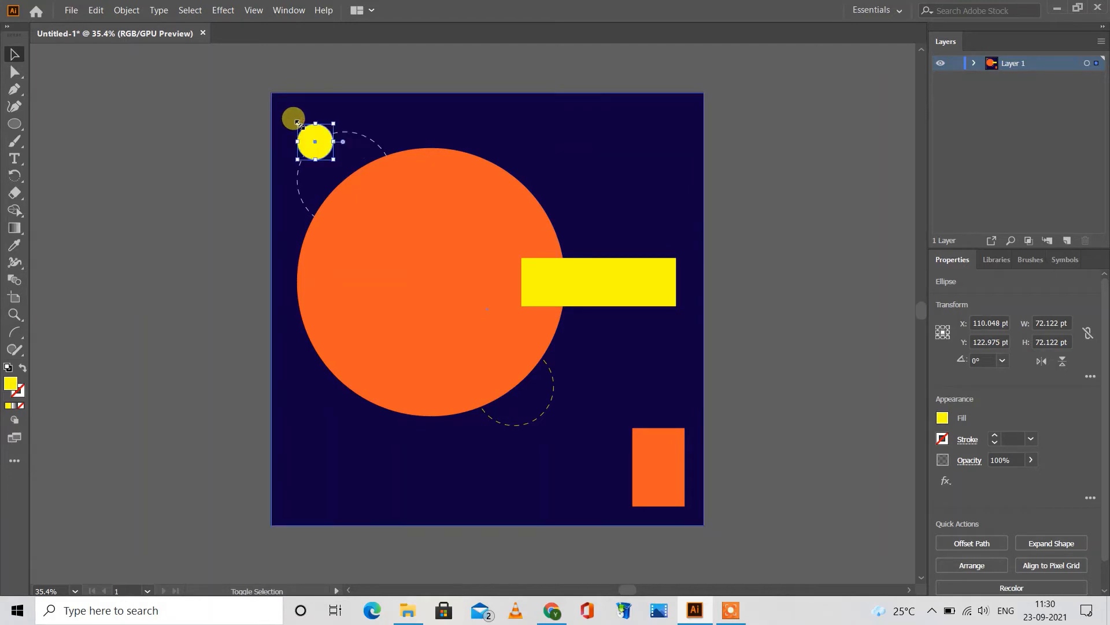
pyautogui.click(237, 131)
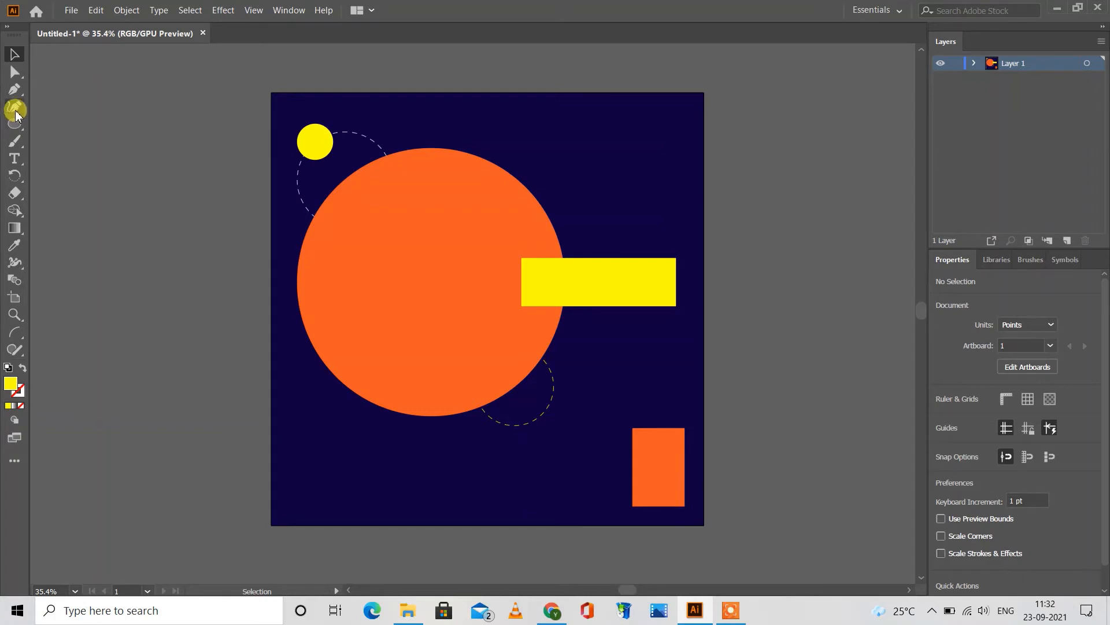
# Step: Draw a vertical line segment about 94 pt long near the artboard's lower-left corner
pyautogui.click(15, 125)
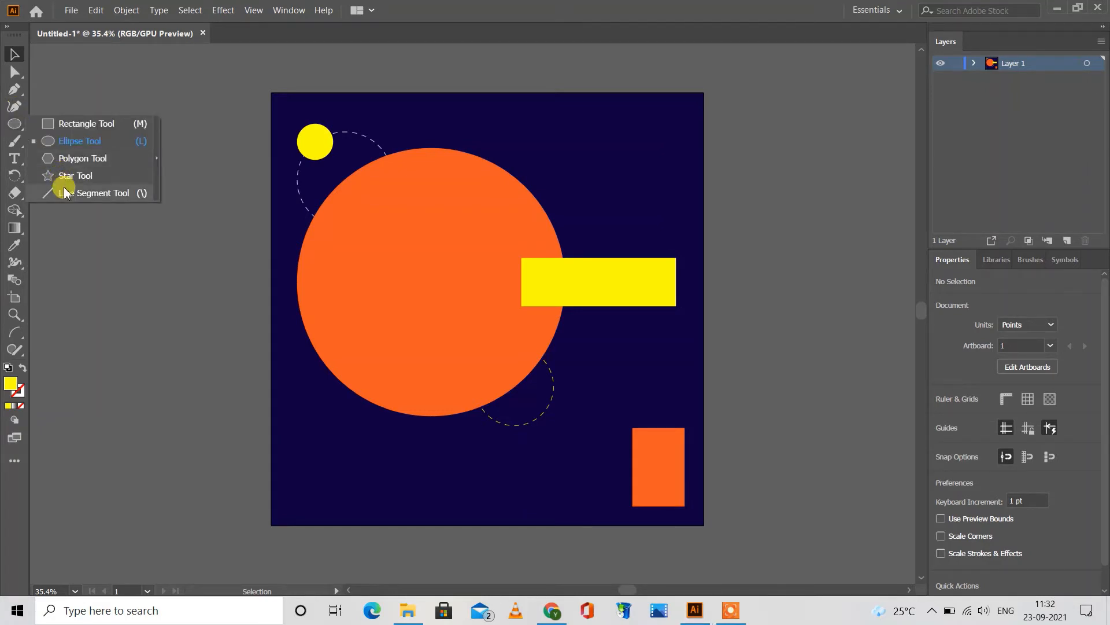
pyautogui.click(251, 328)
pyautogui.press('\\')
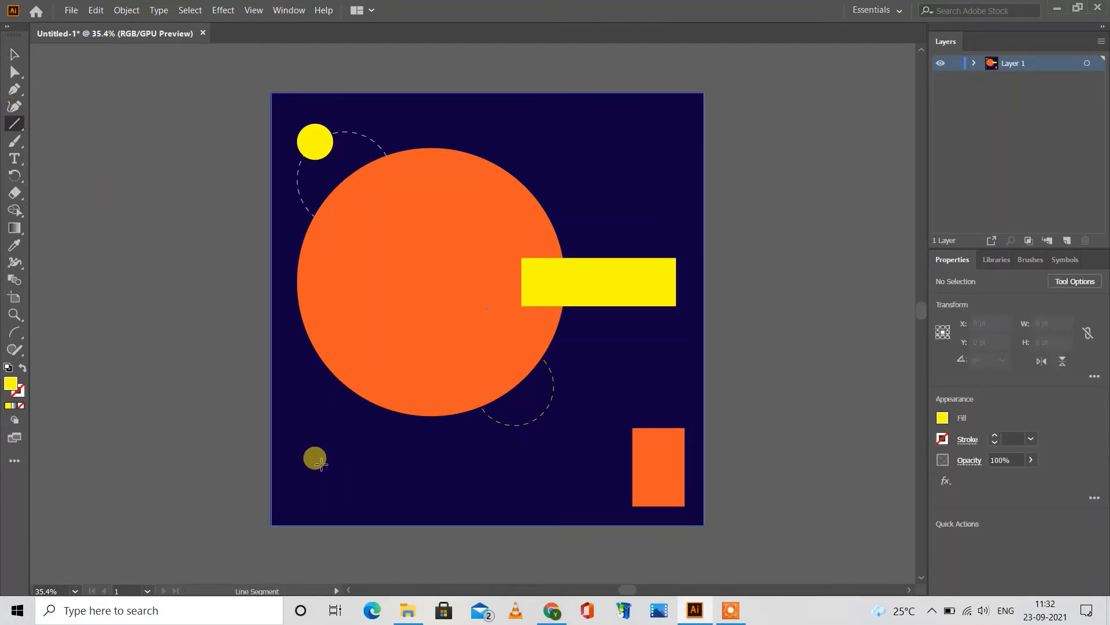
pyautogui.click(321, 463)
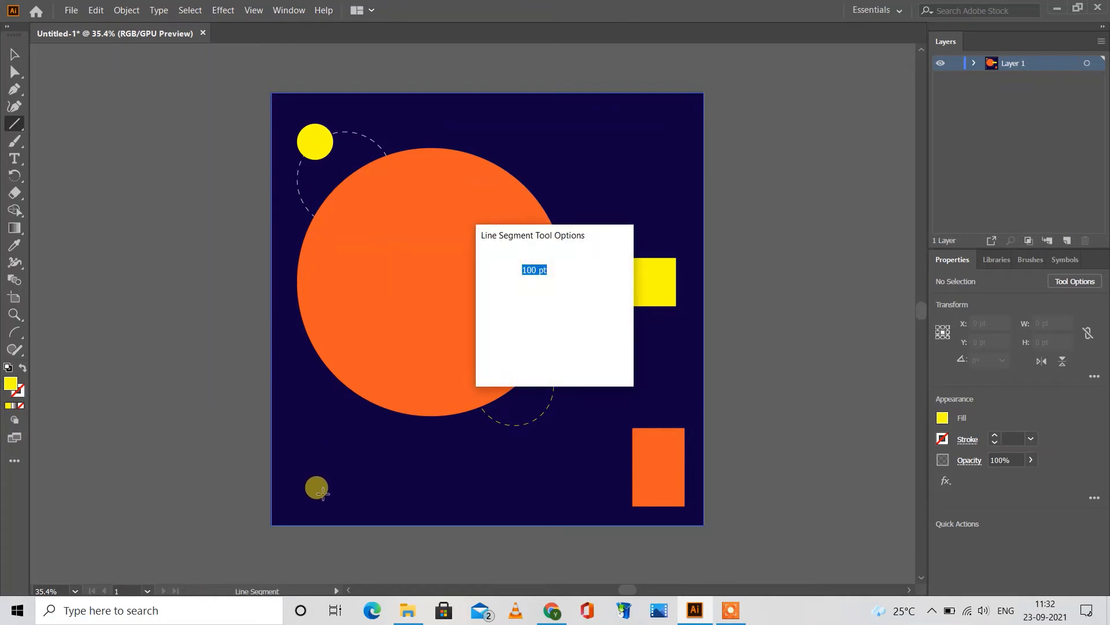
pyautogui.click(585, 359)
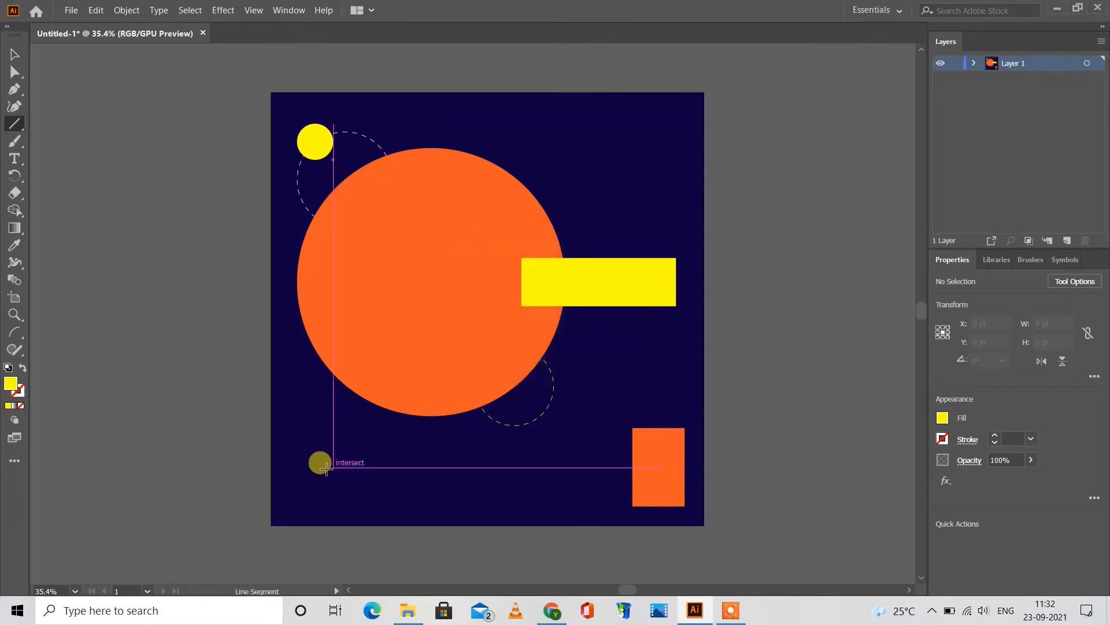
pyautogui.moveTo(323, 484); pyautogui.dragTo(322, 508)
pyautogui.click(14, 54)
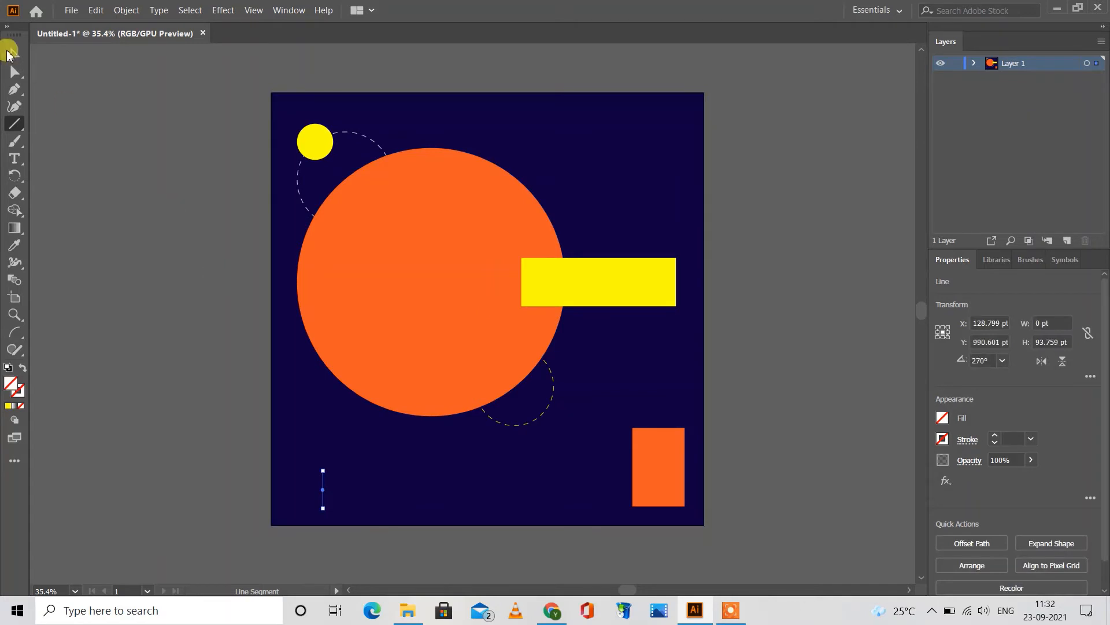
# Step: Give the vertical line a light grey 3 pt stroke and move it to about X 110 pt, Y 996 pt
pyautogui.click(943, 438)
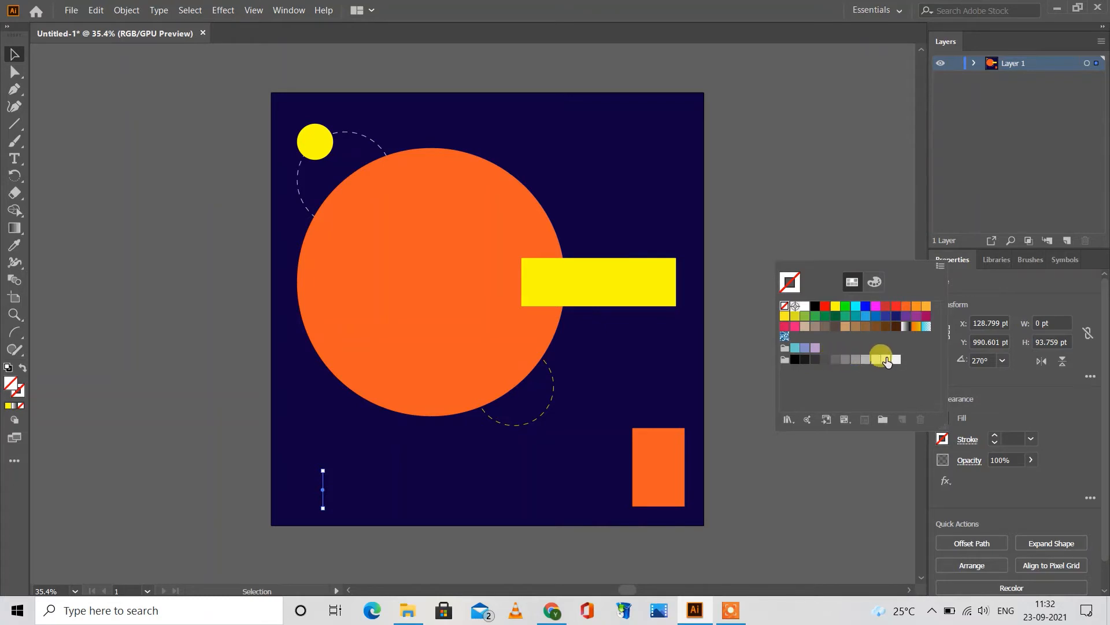
pyautogui.click(885, 359)
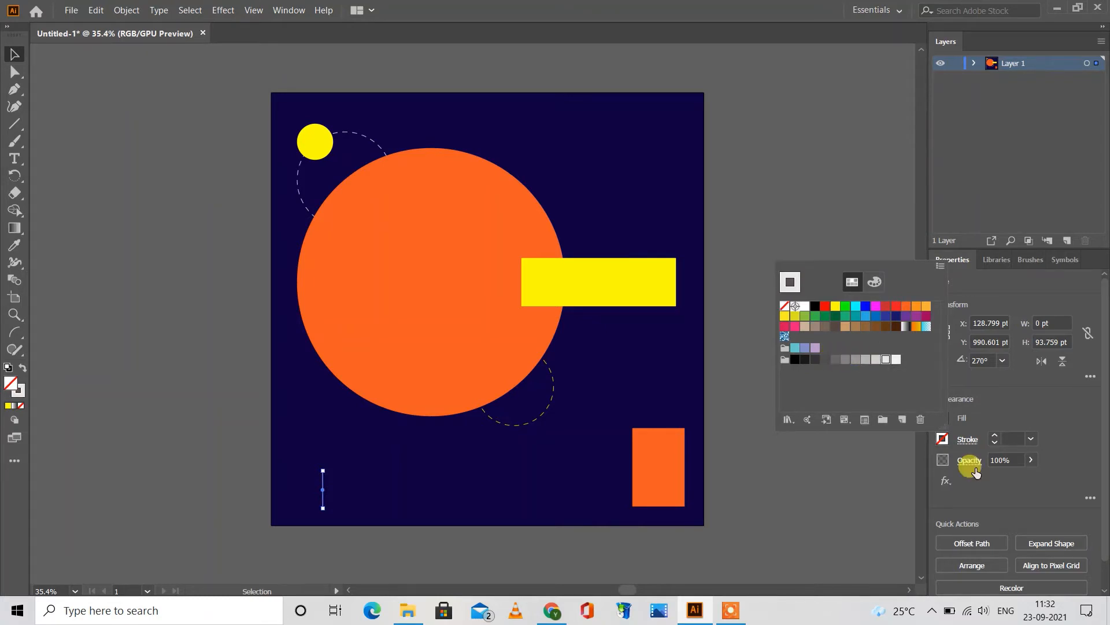
pyautogui.click(995, 434)
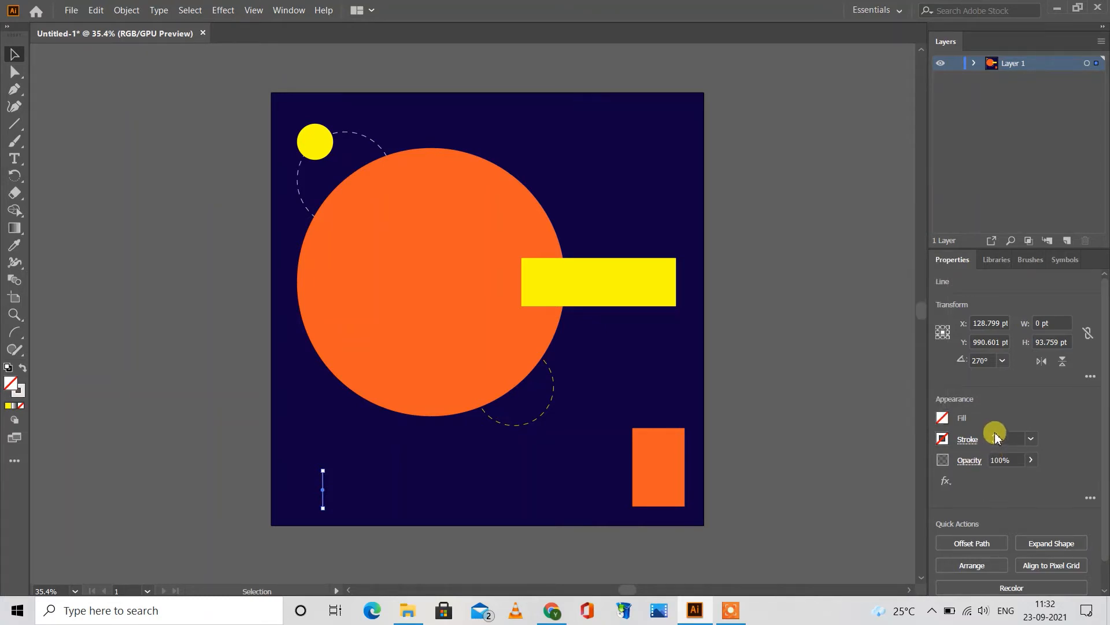
pyautogui.click(801, 387)
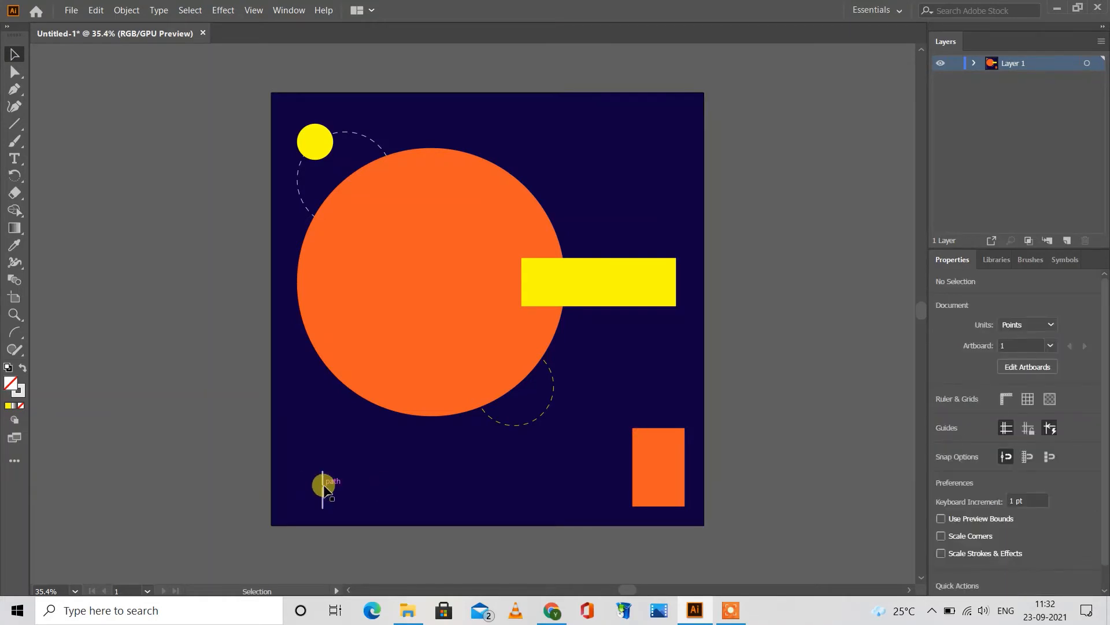
pyautogui.moveTo(323, 484); pyautogui.dragTo(313, 488)
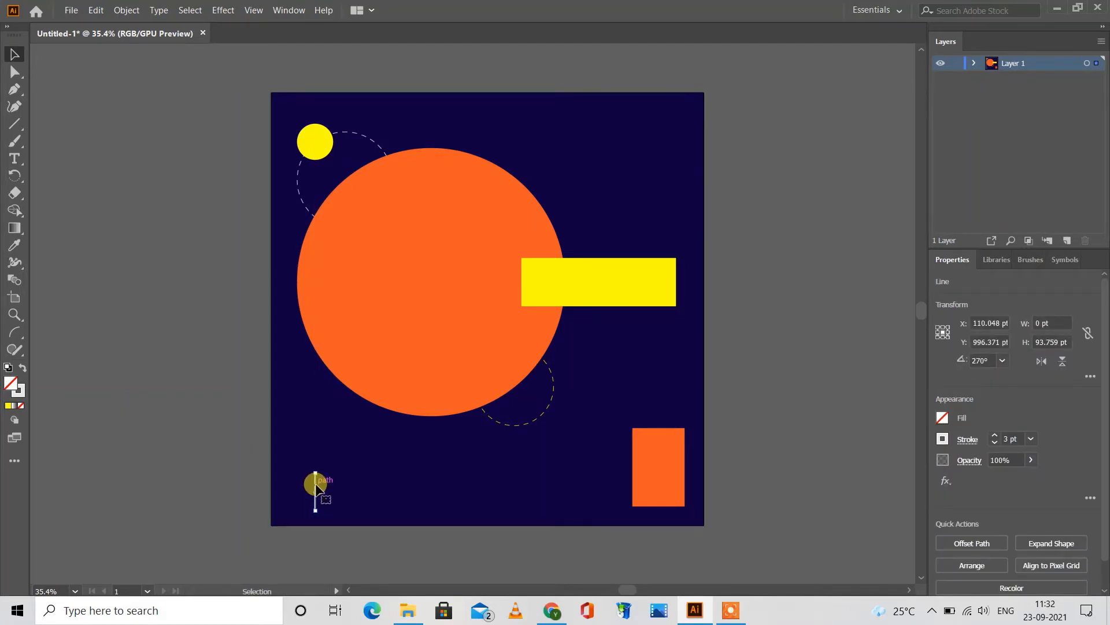
# Step: Duplicate the vertical line and place the copy level with the original, below the centre of the large orange circle
pyautogui.press('a')
pyautogui.hotkey('ctrl', 'c')
pyautogui.hotkey('ctrl', 'v')
pyautogui.moveTo(473, 304); pyautogui.dragTo(431, 486)
pyautogui.click(159, 335)
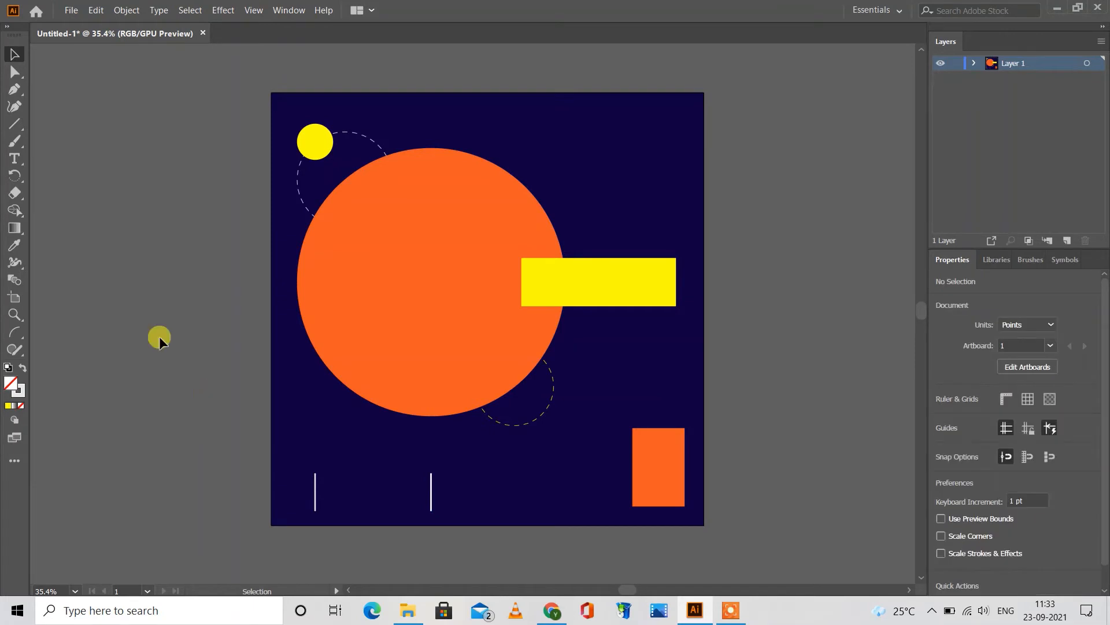
# Step: Add a two-line text reading "LIVE" and "FACEBOOK" in the empty area outside the artboard's left edge
pyautogui.click(11, 159)
pyautogui.press('t')
pyautogui.click(132, 328)
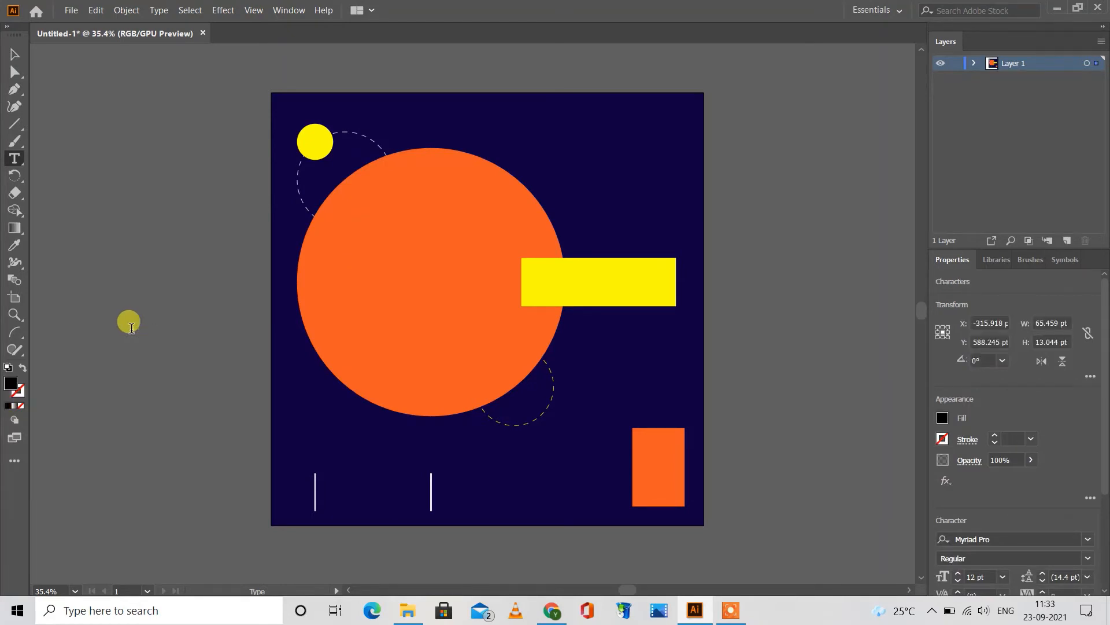
pyautogui.write('LIVE')
pyautogui.press('Return')
pyautogui.click(14, 54)
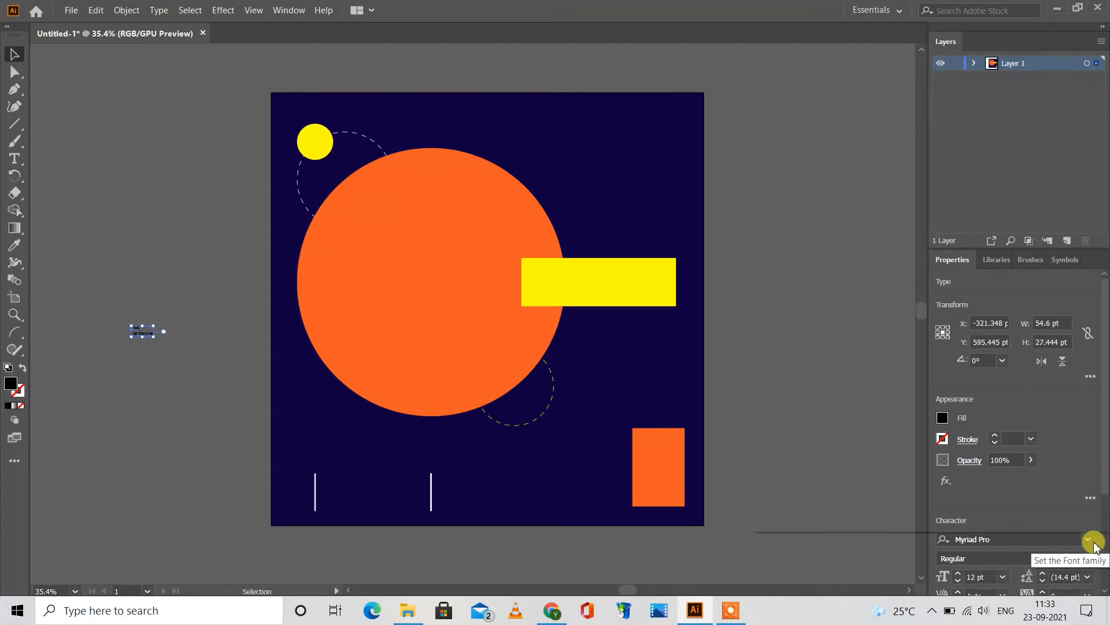
# Step: Set the LIVE FACEBOOK text to Arial at 24 pt
pyautogui.click(1090, 540)
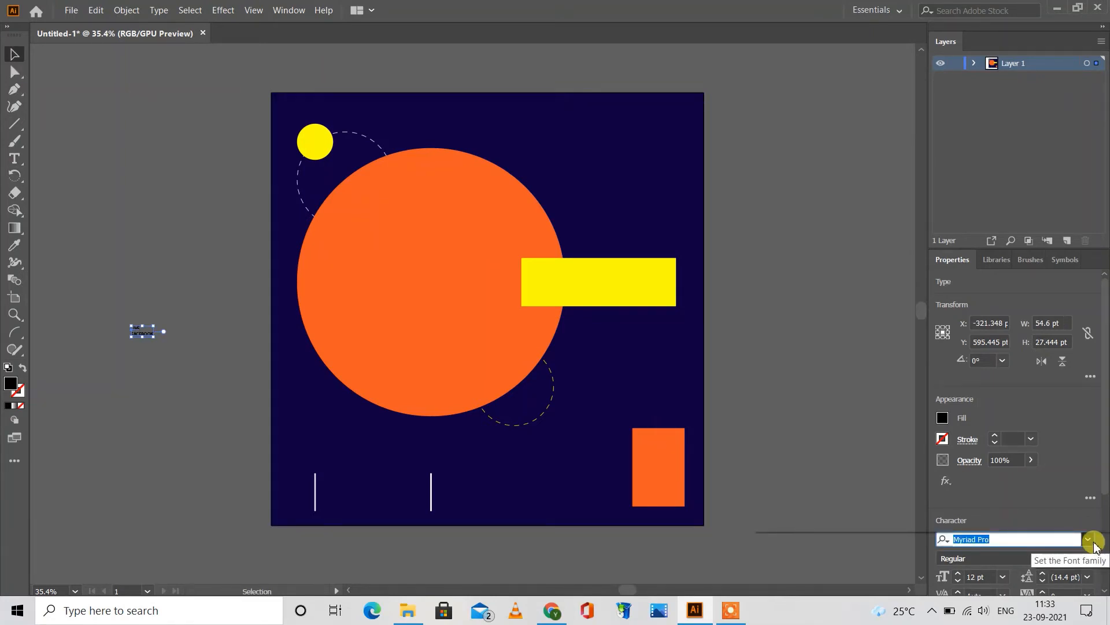
pyautogui.click(1089, 539)
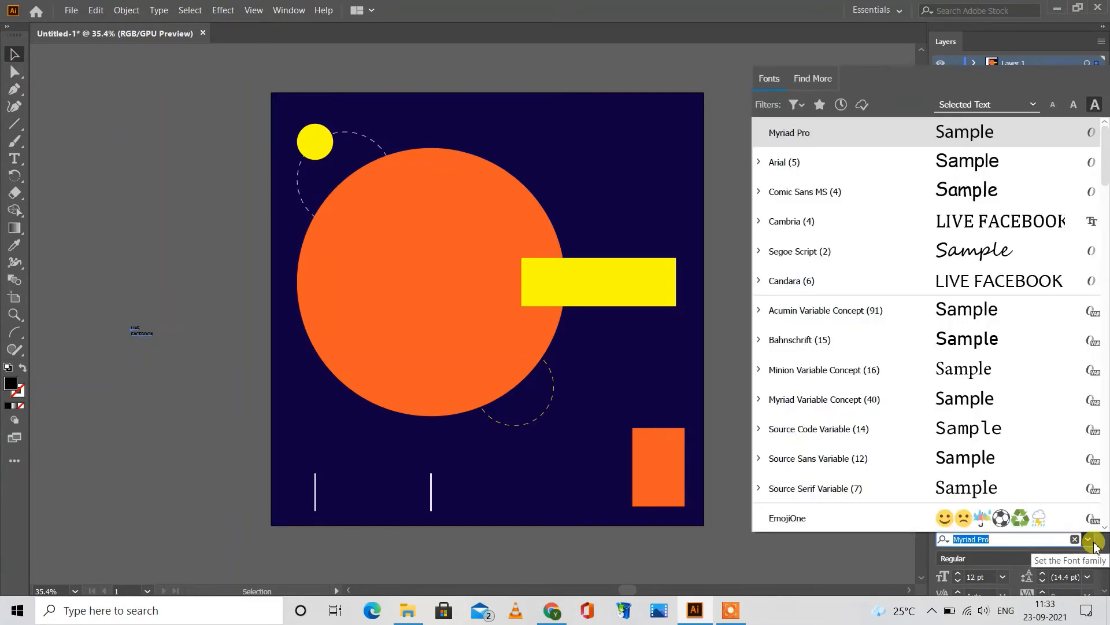
pyautogui.click(953, 162)
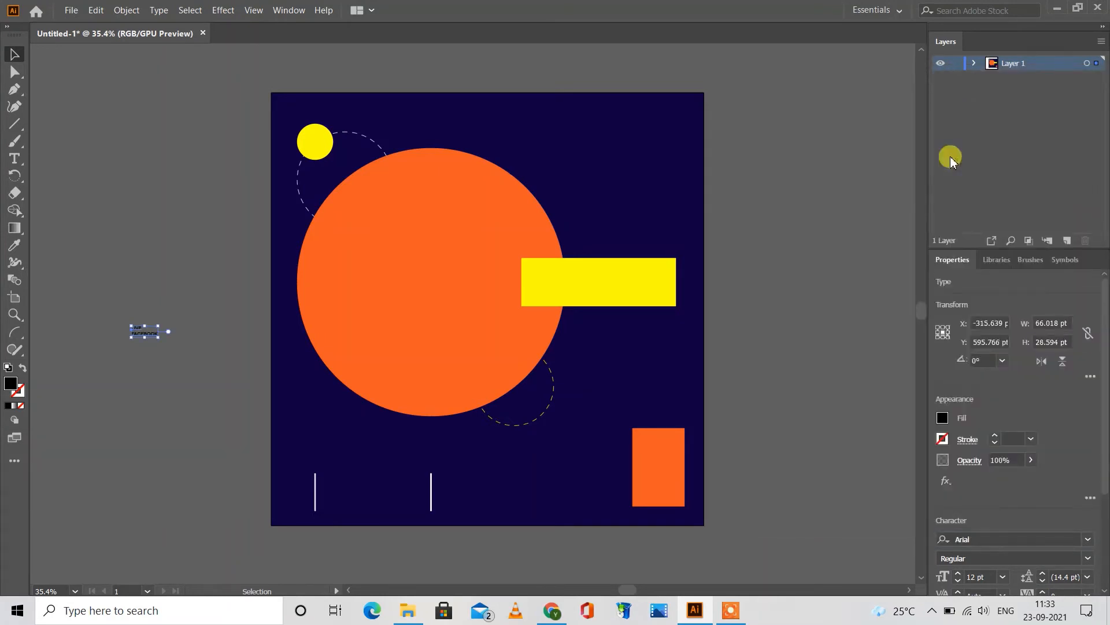
pyautogui.click(1003, 577)
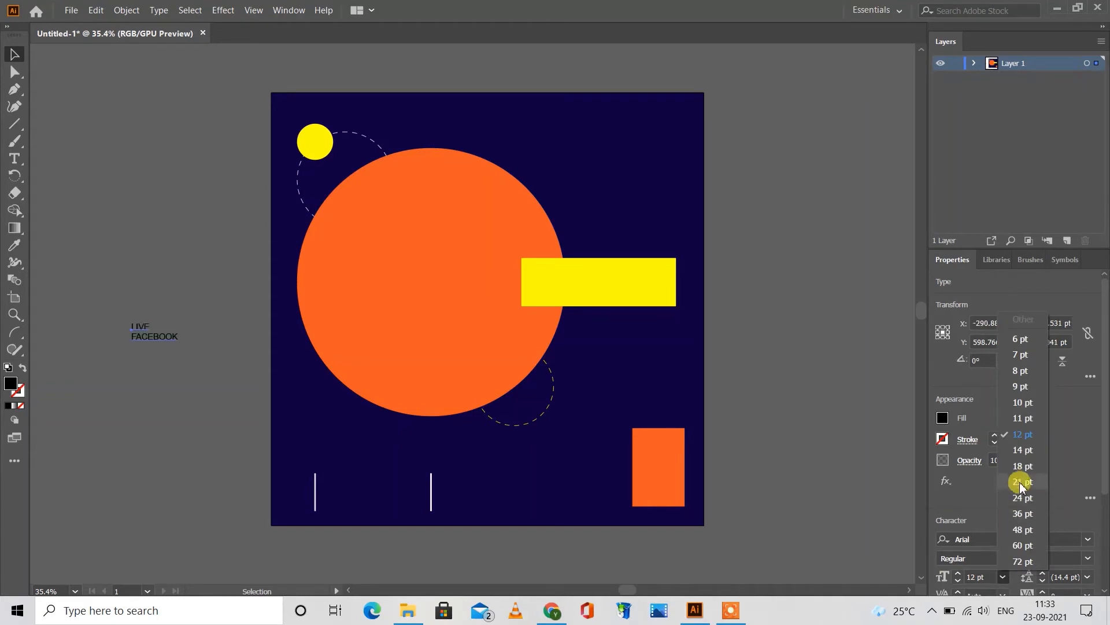
pyautogui.click(1022, 497)
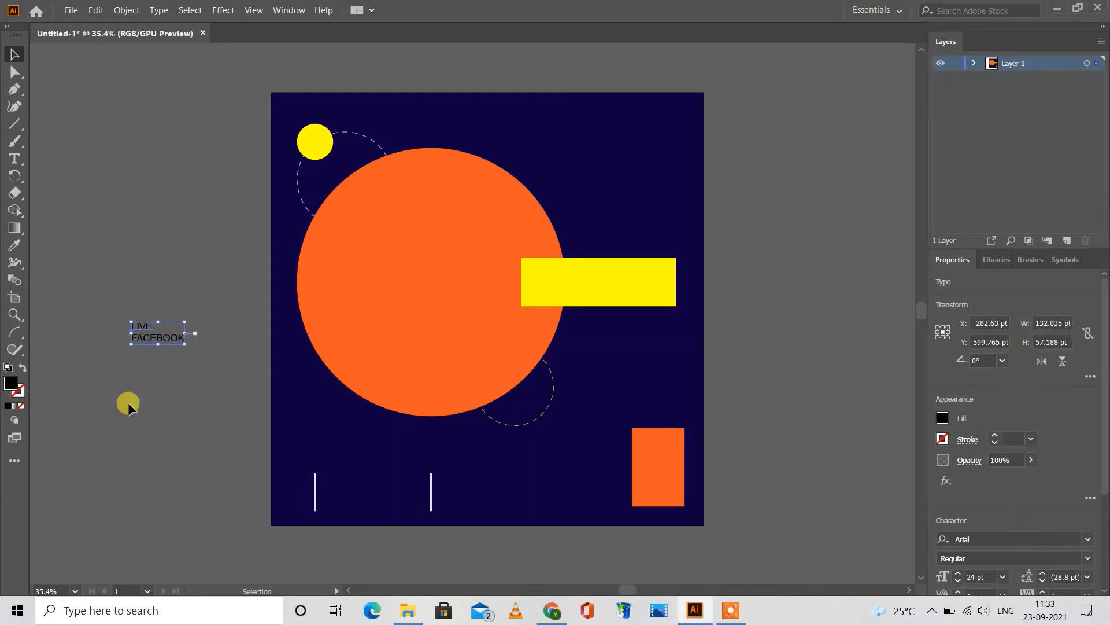
# Step: Move the LIVE FACEBOOK text just right of the first vertical line, at about X 195 pt, Y 1004 pt, and fill it white
pyautogui.moveTo(146, 329); pyautogui.dragTo(338, 491)
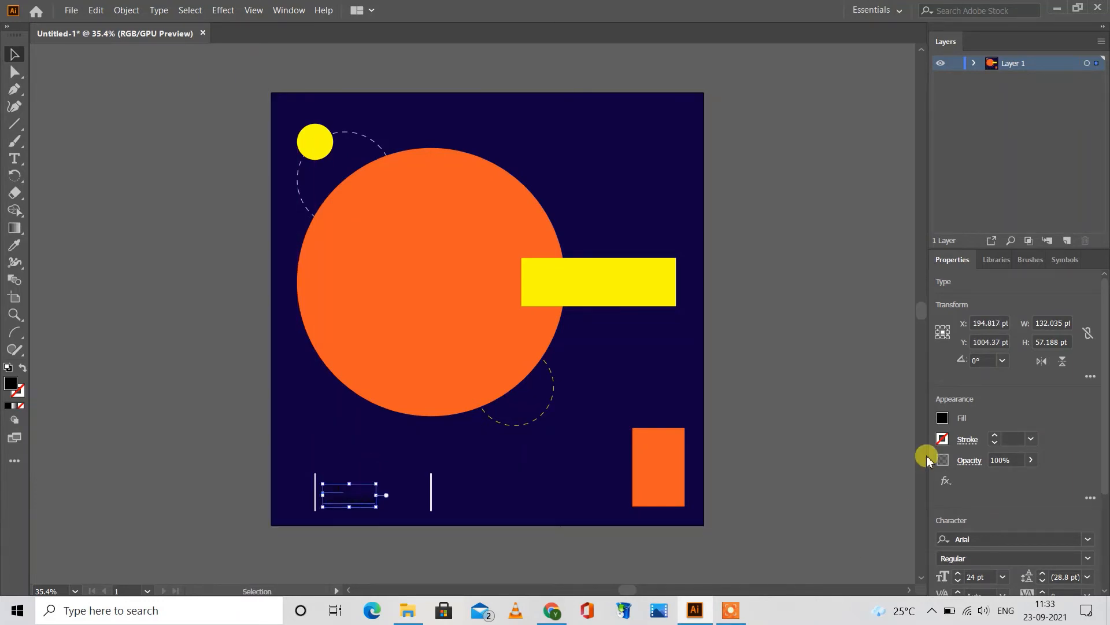
pyautogui.click(942, 417)
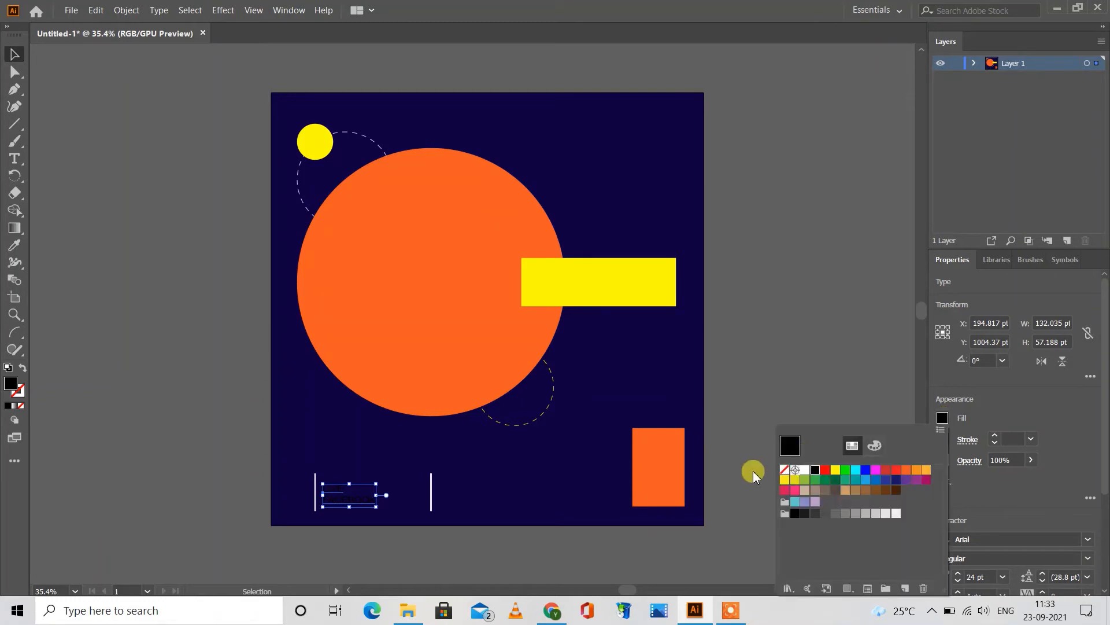
pyautogui.click(803, 473)
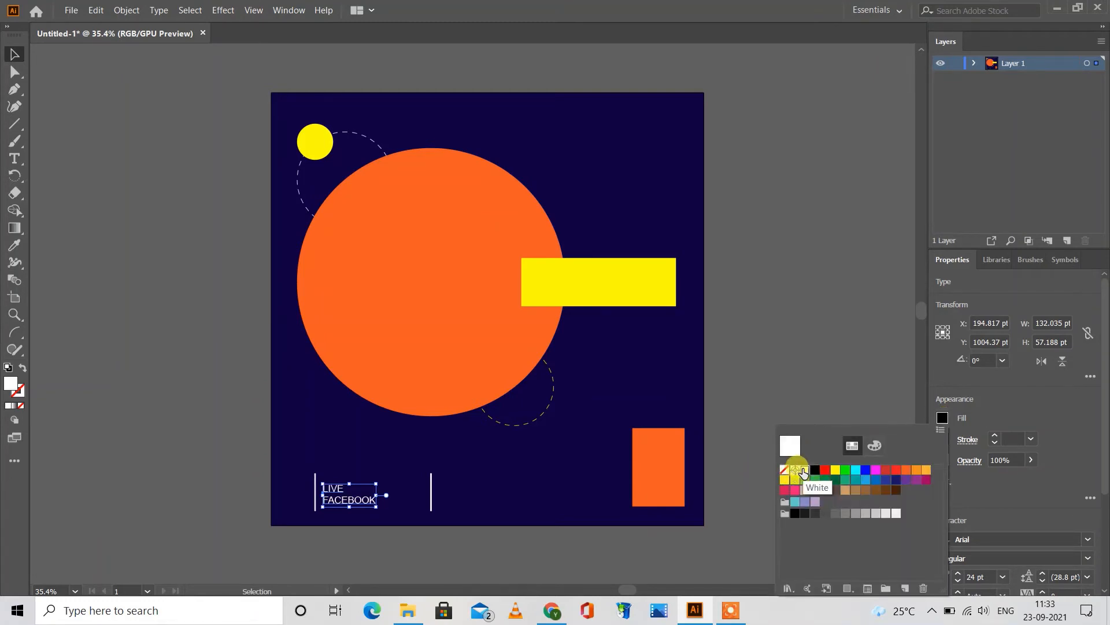
pyautogui.click(765, 345)
pyautogui.click(764, 344)
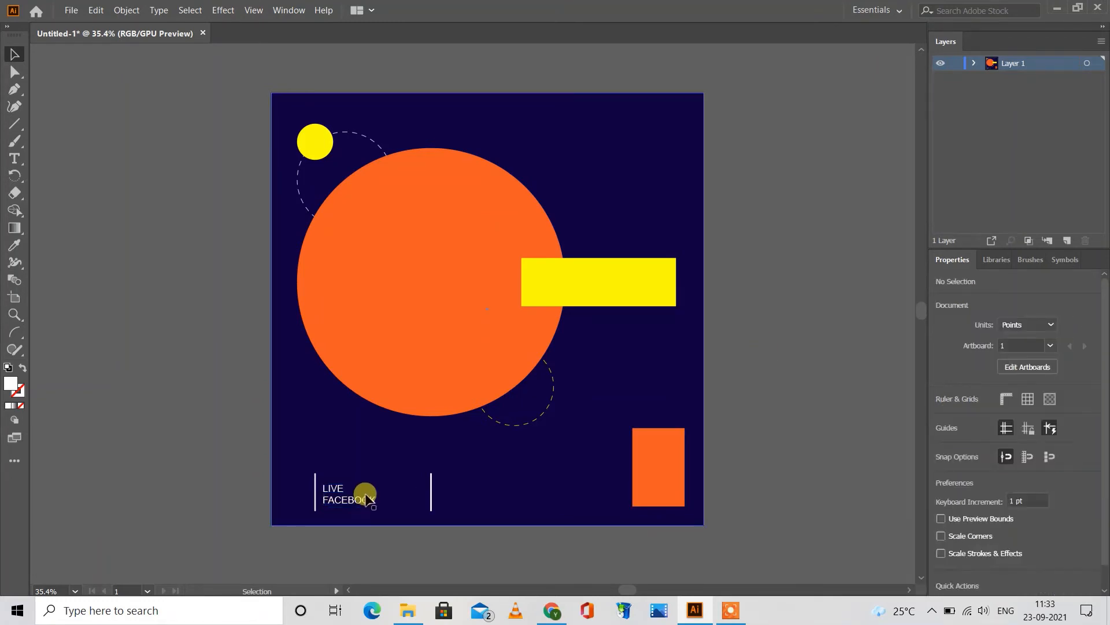
# Step: Raise the LIVE FACEBOOK text to about Y 997 pt so it centres vertically on the line beside it
pyautogui.click(356, 503)
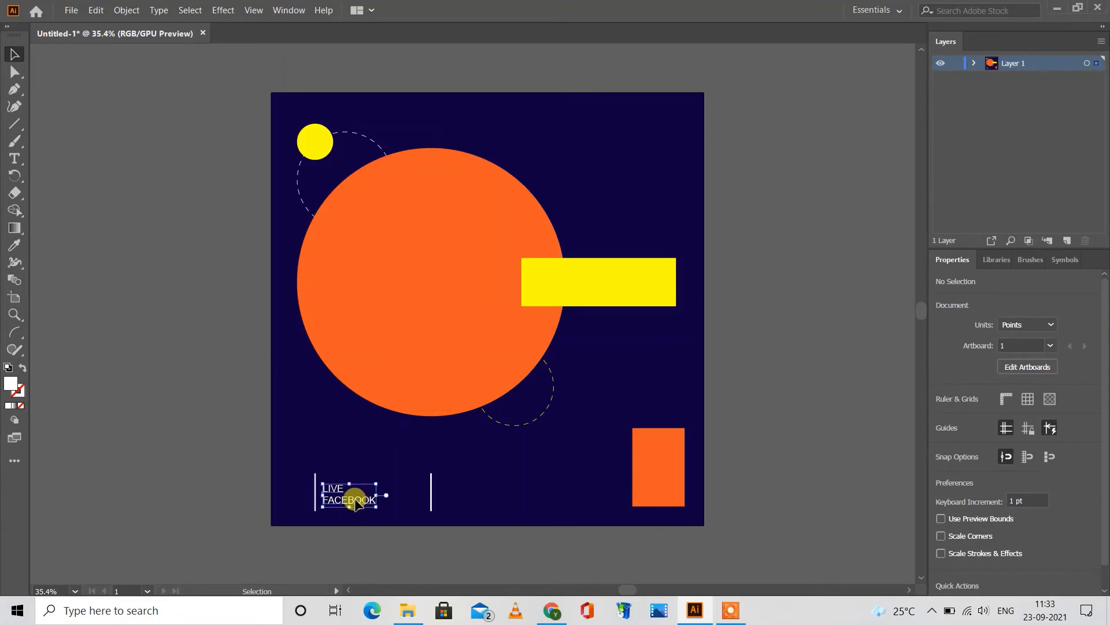
pyautogui.moveTo(356, 503); pyautogui.dragTo(356, 499)
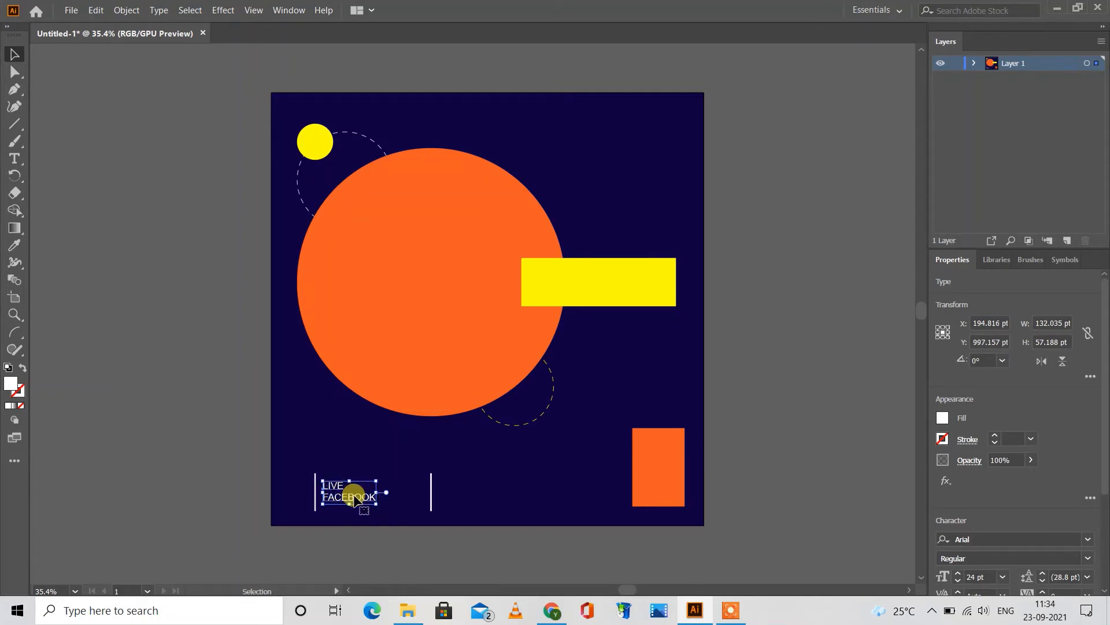
pyautogui.click(210, 440)
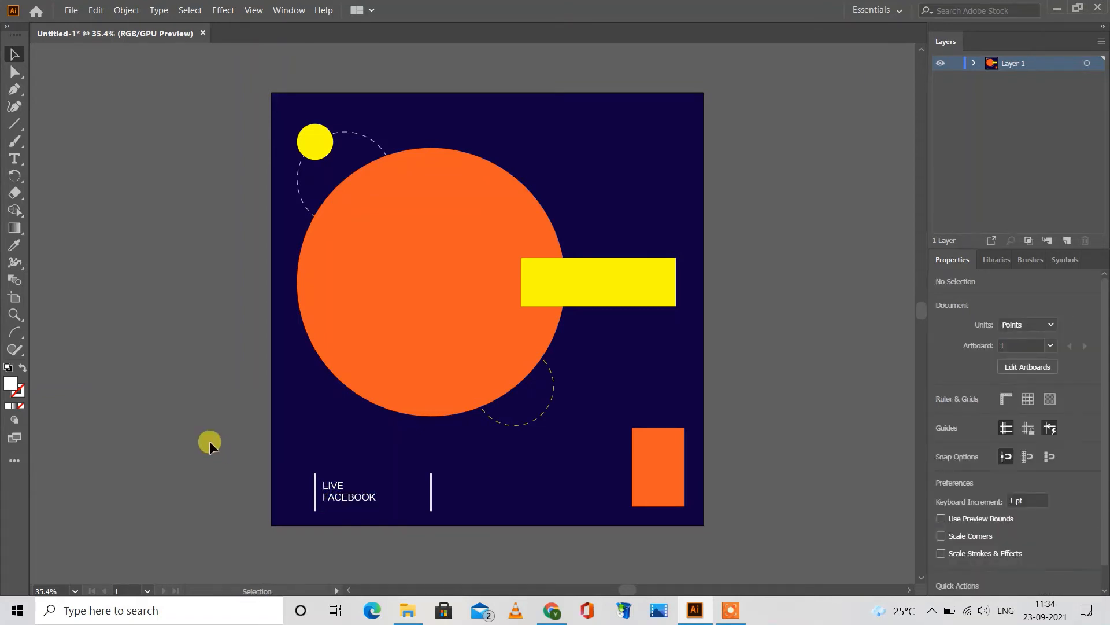
# Step: Add a two-line text reading "REGISTER" and "yourwebsite.com" outside the artboard's left edge
pyautogui.click(15, 158)
pyautogui.click(107, 278)
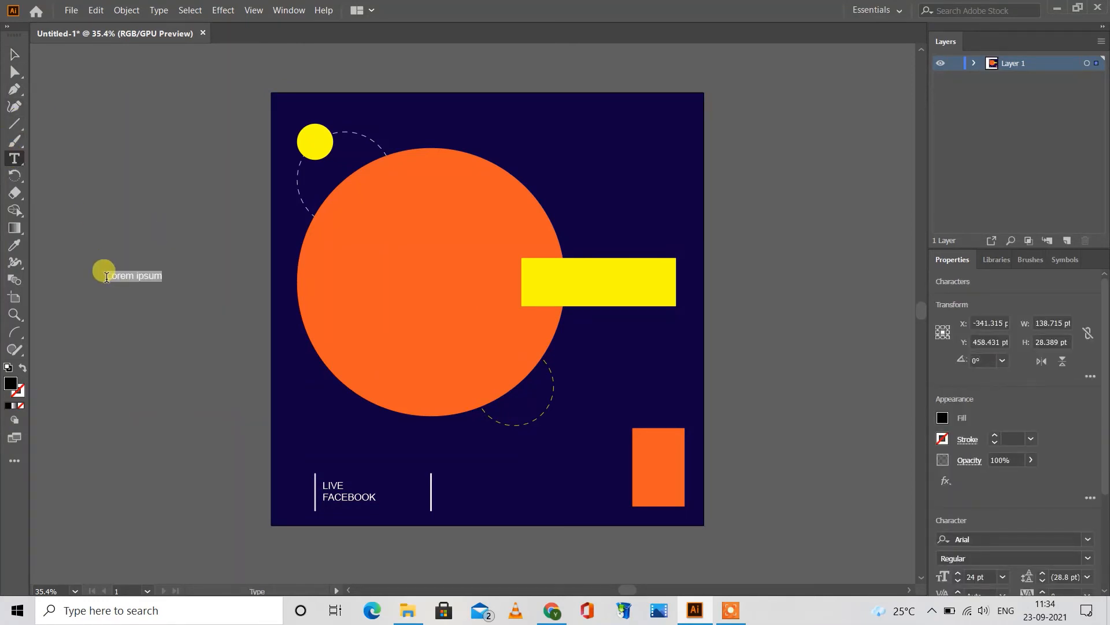
pyautogui.write('y')
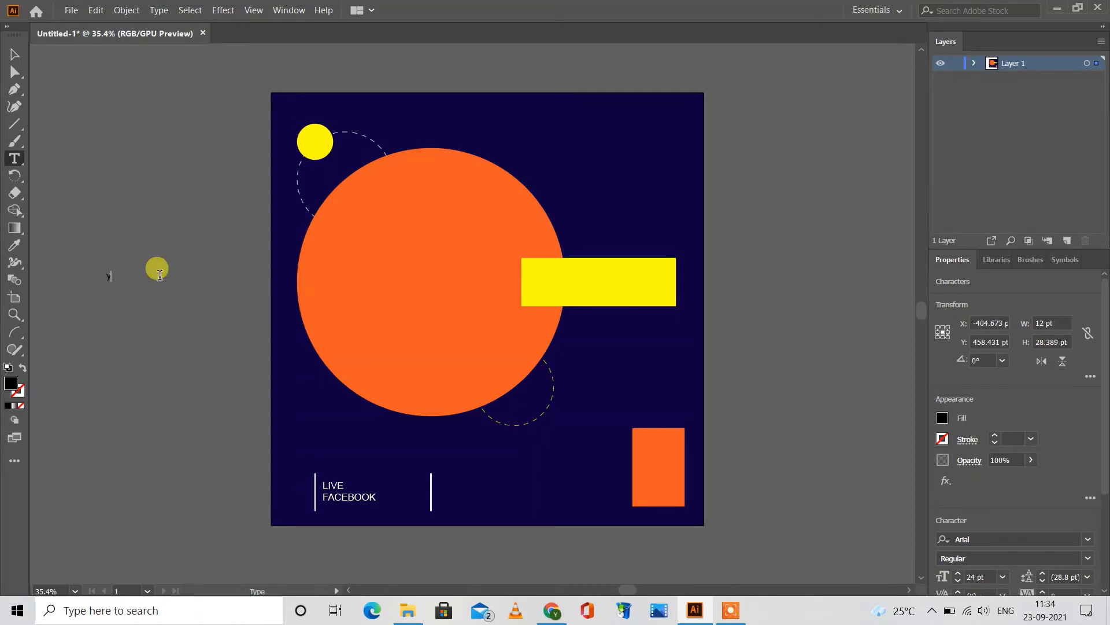
pyautogui.press('BackSpace')
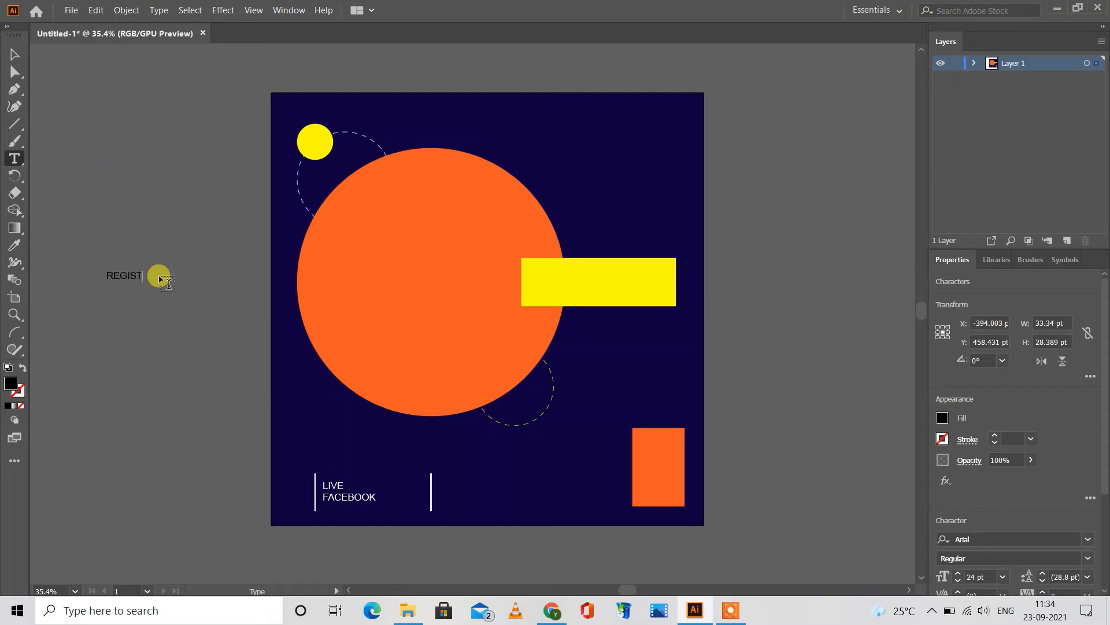
pyautogui.press('Return')
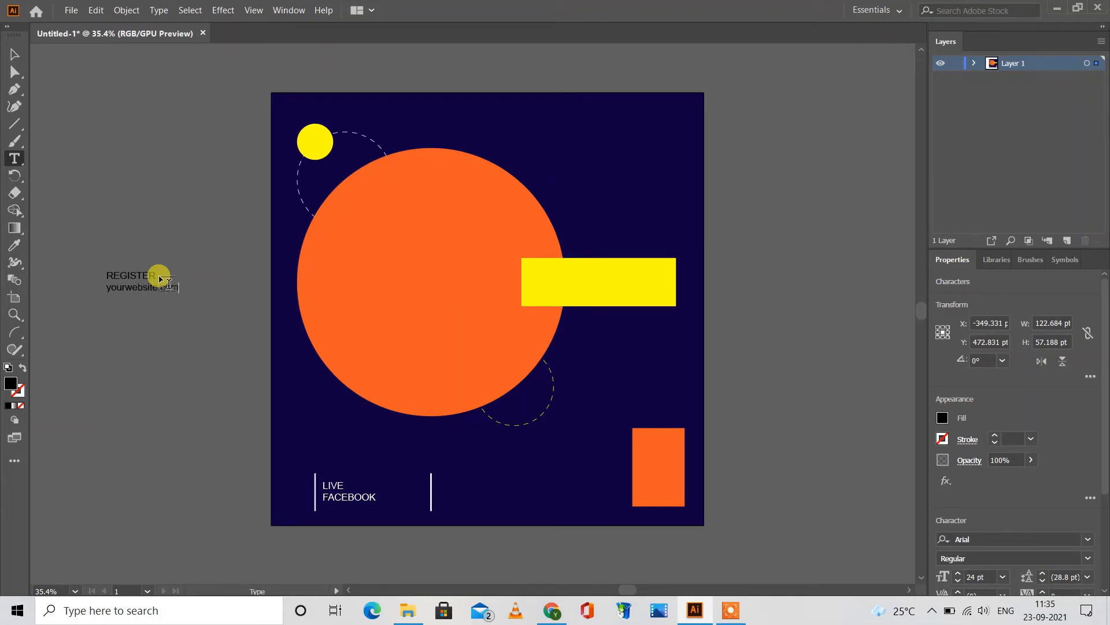
pyautogui.click(15, 54)
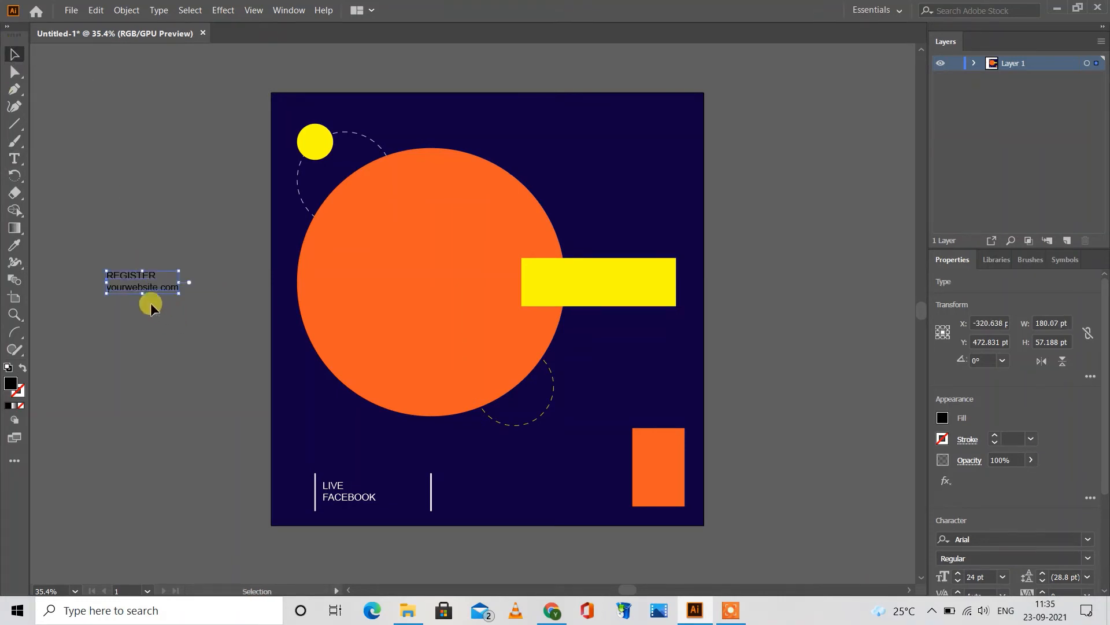
# Step: Move the REGISTER text just right of the second vertical line, at about X 512 pt, Y 997 pt, and fill it white
pyautogui.moveTo(124, 276); pyautogui.dragTo(456, 484)
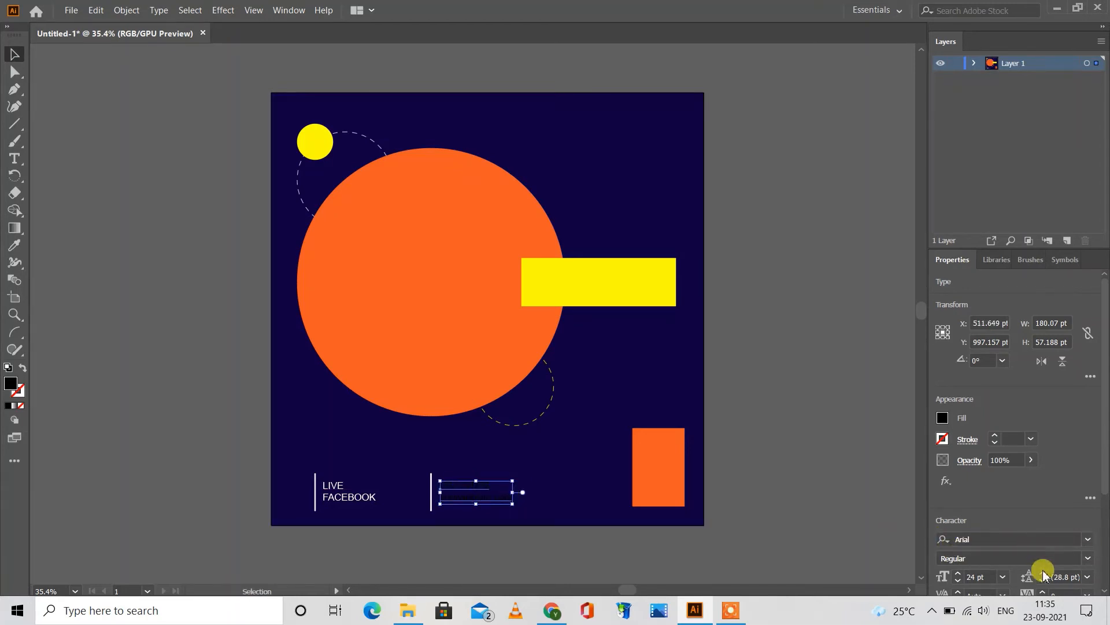
pyautogui.click(940, 418)
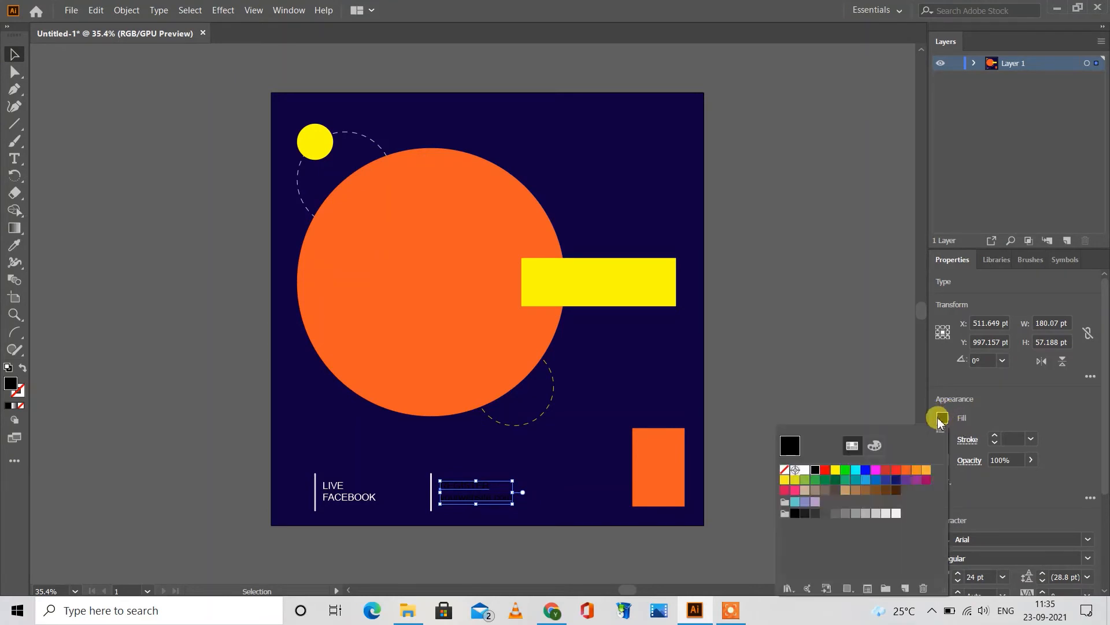
pyautogui.click(806, 472)
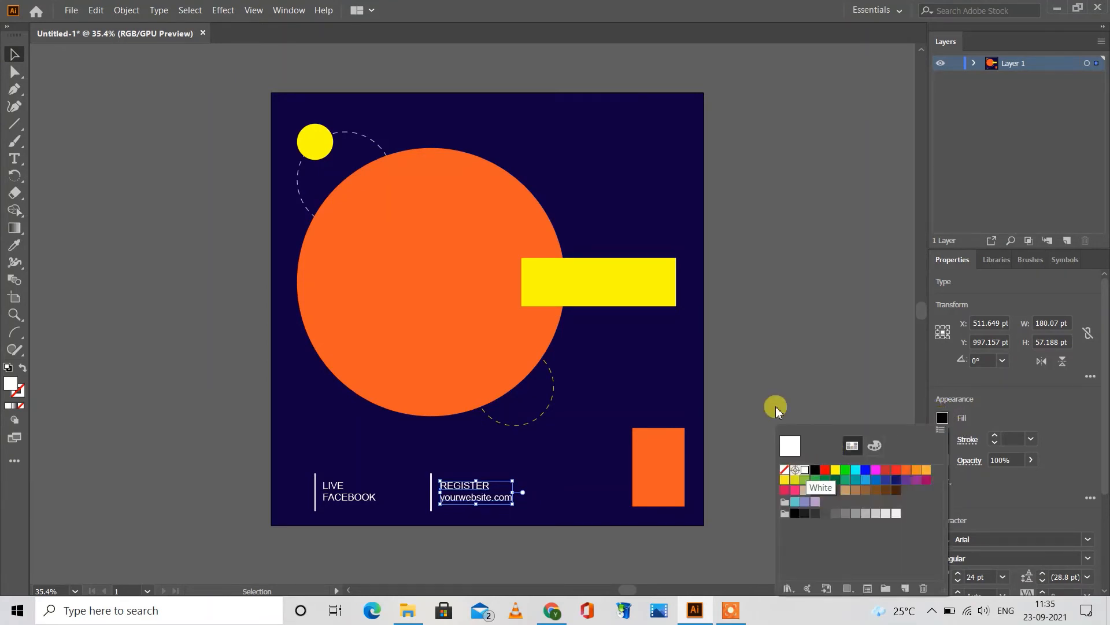
pyautogui.click(765, 360)
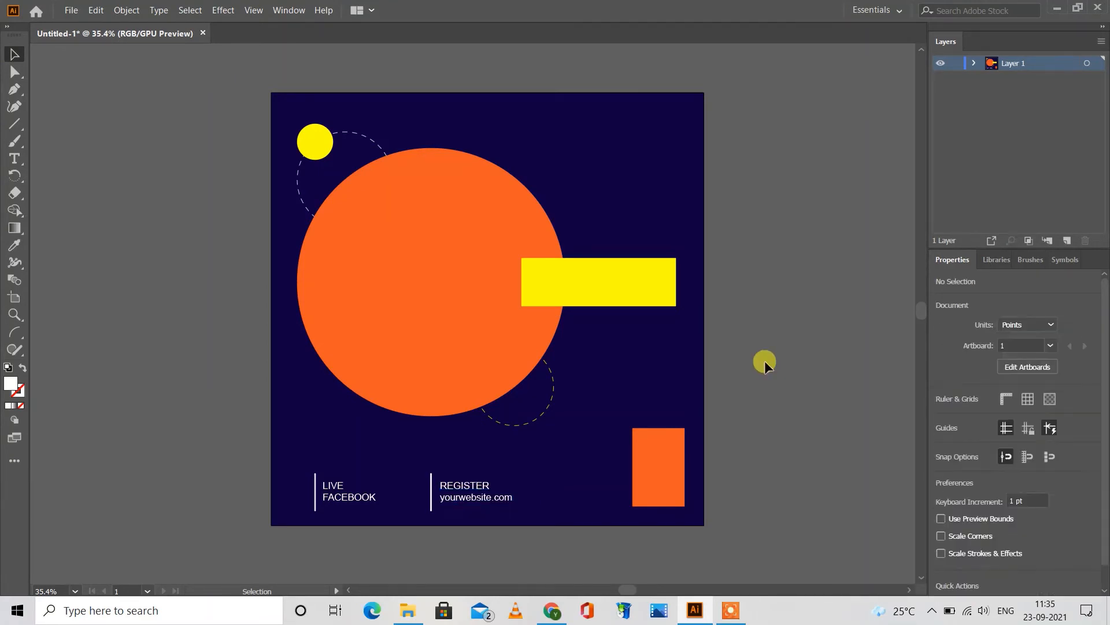
# Step: Add a one-line text reading "YOUR NAME" outside the artboard's left edge
pyautogui.click(14, 158)
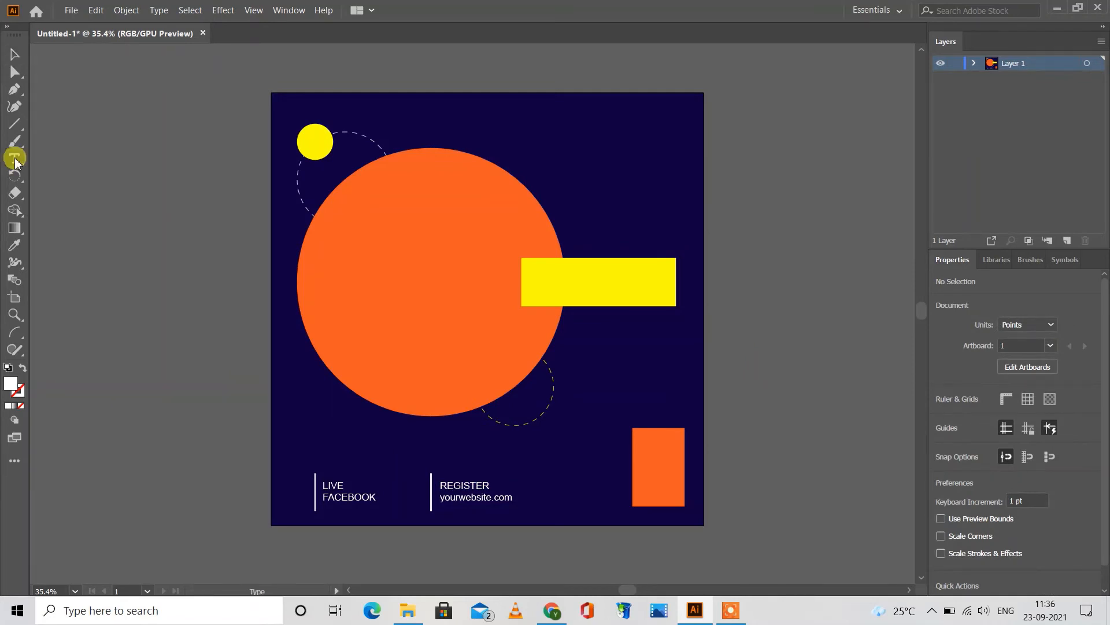
pyautogui.click(125, 242)
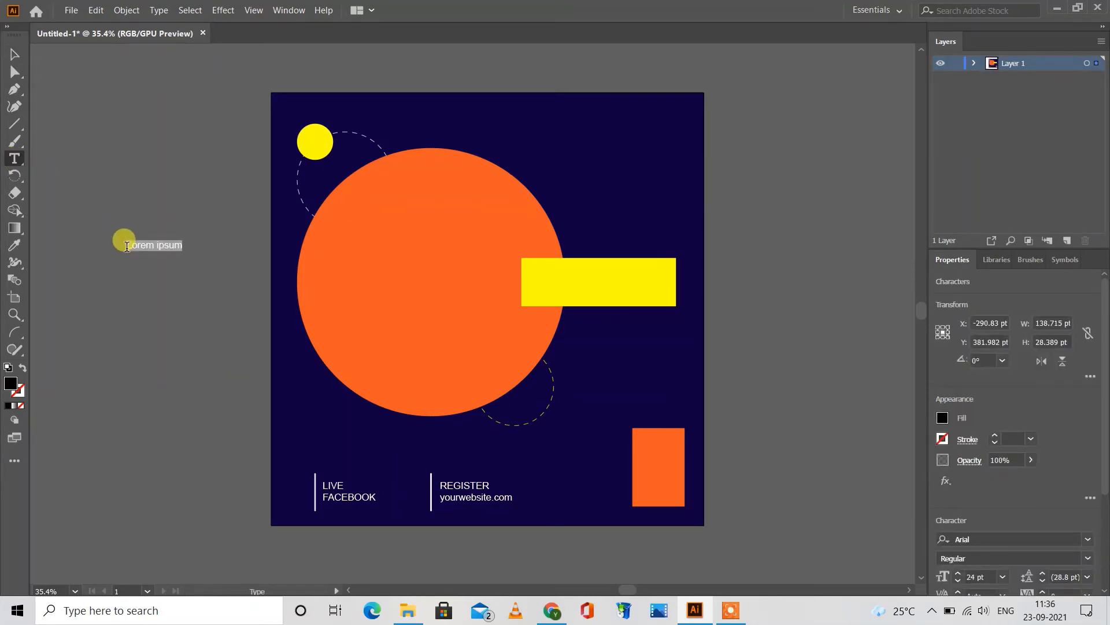
pyautogui.press('BackSpace')
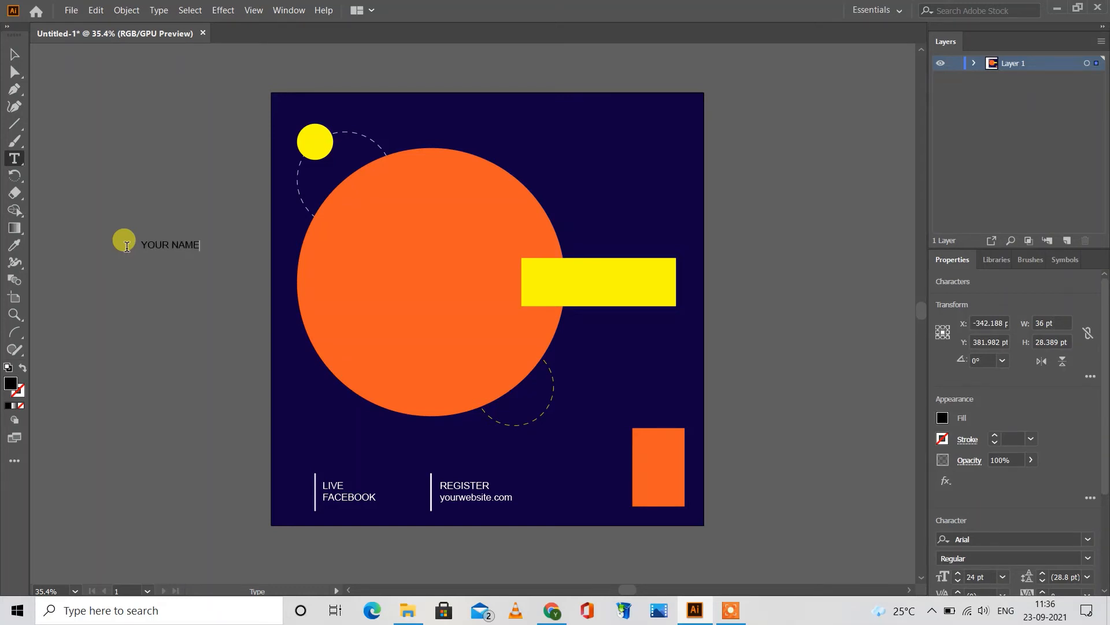
pyautogui.click(14, 54)
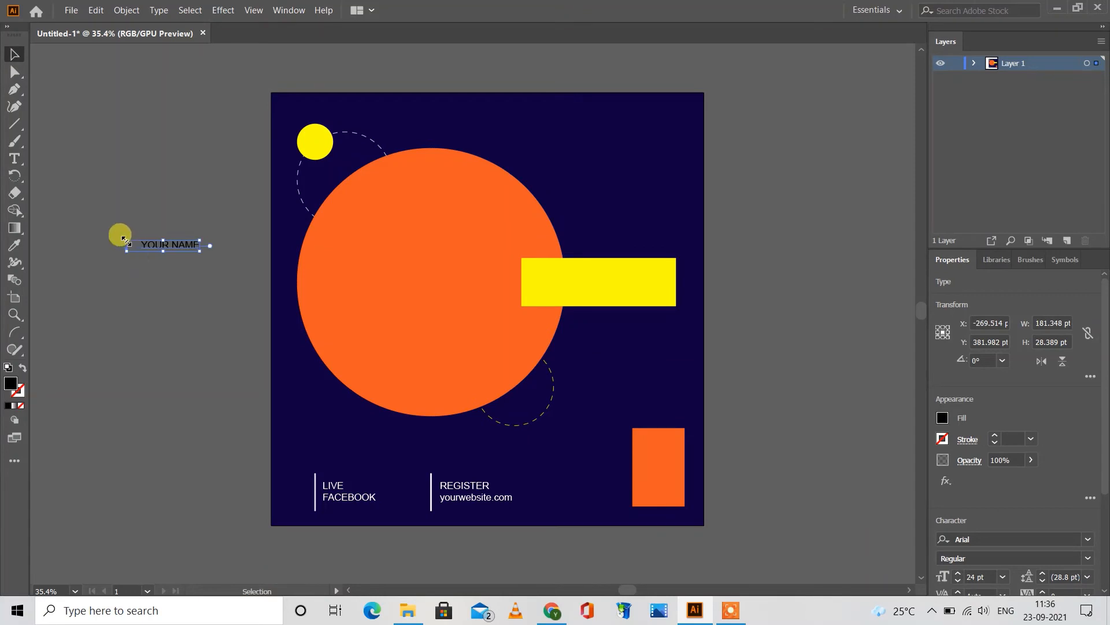
# Step: Place the YOUR NAME text on the yellow rectangle, enlarged to about 37 pt, and set its style to Bold
pyautogui.moveTo(124, 238); pyautogui.dragTo(568, 282)
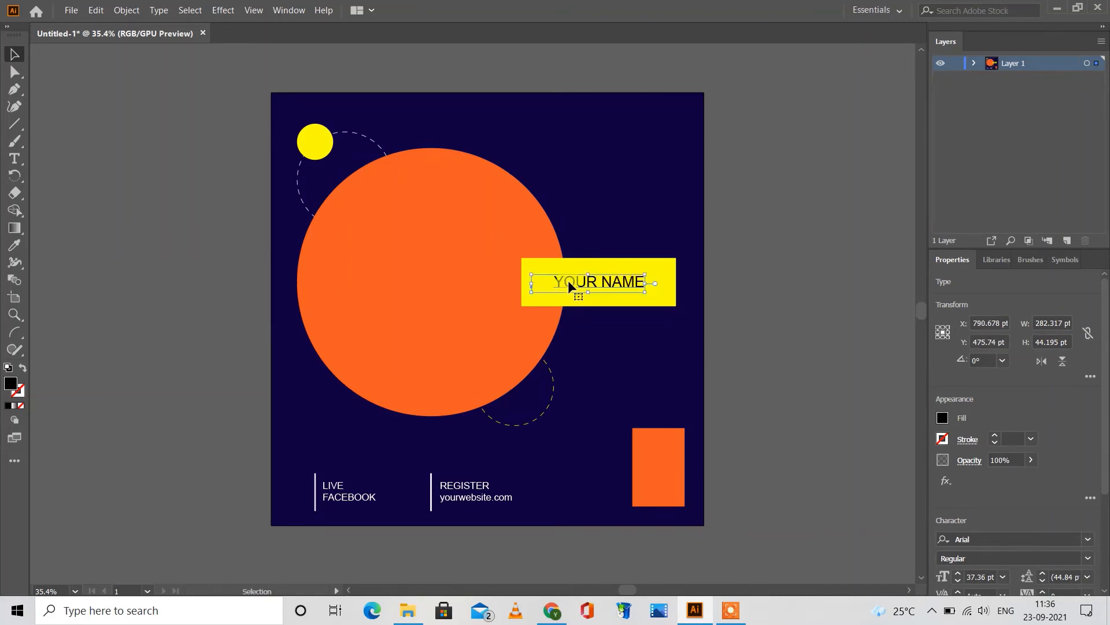
pyautogui.click(1085, 558)
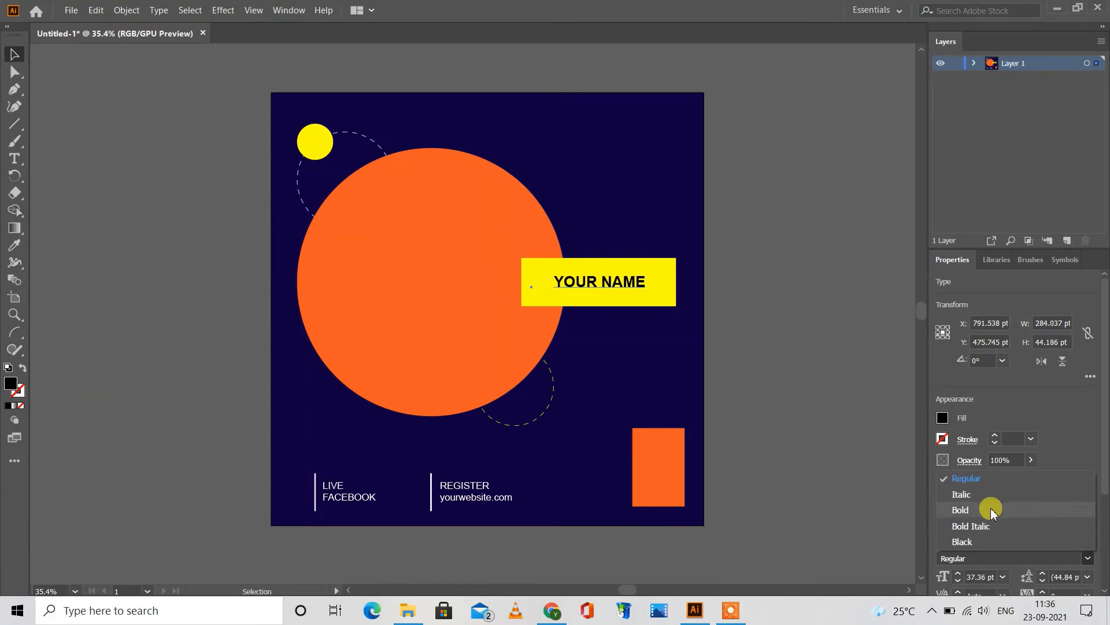
pyautogui.click(992, 509)
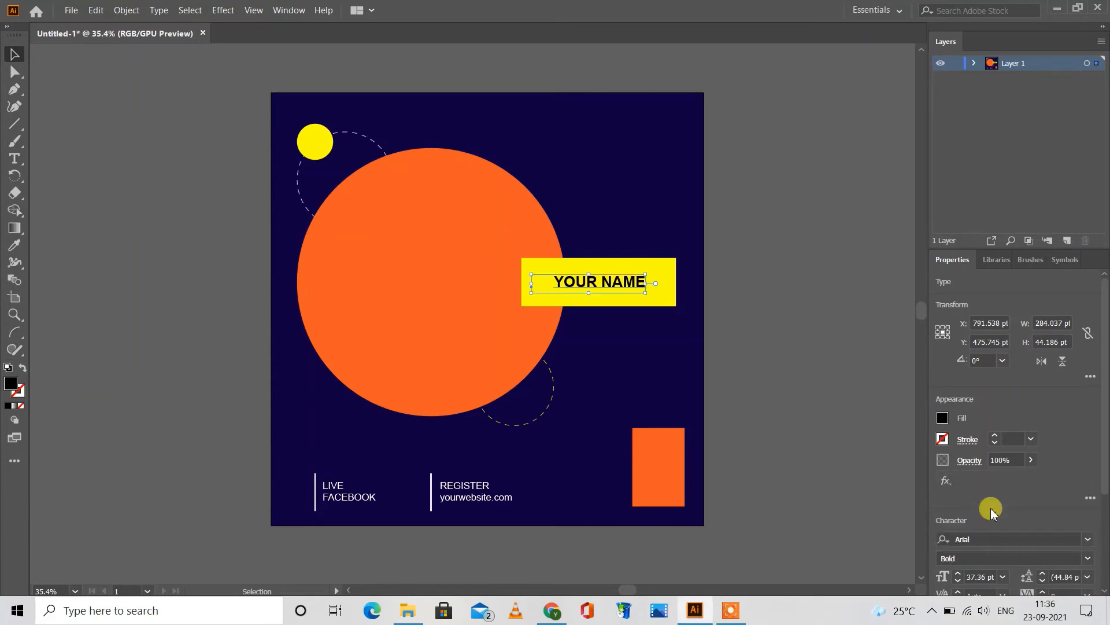
# Step: Try white and orange fills on the YOUR NAME text, and settle on dark blue
pyautogui.click(943, 418)
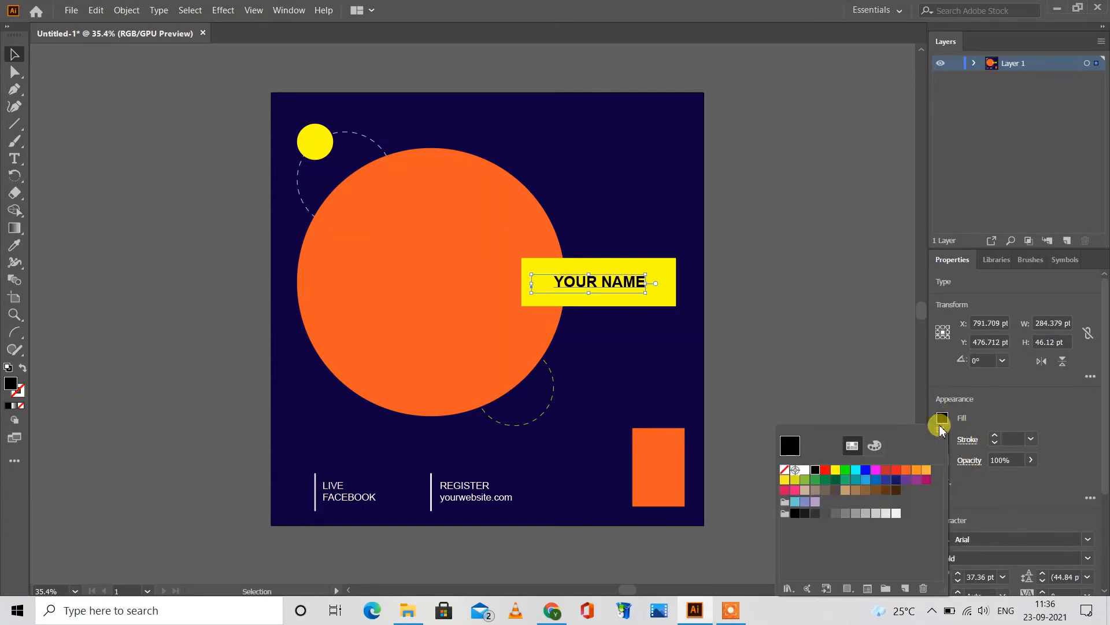
pyautogui.click(805, 470)
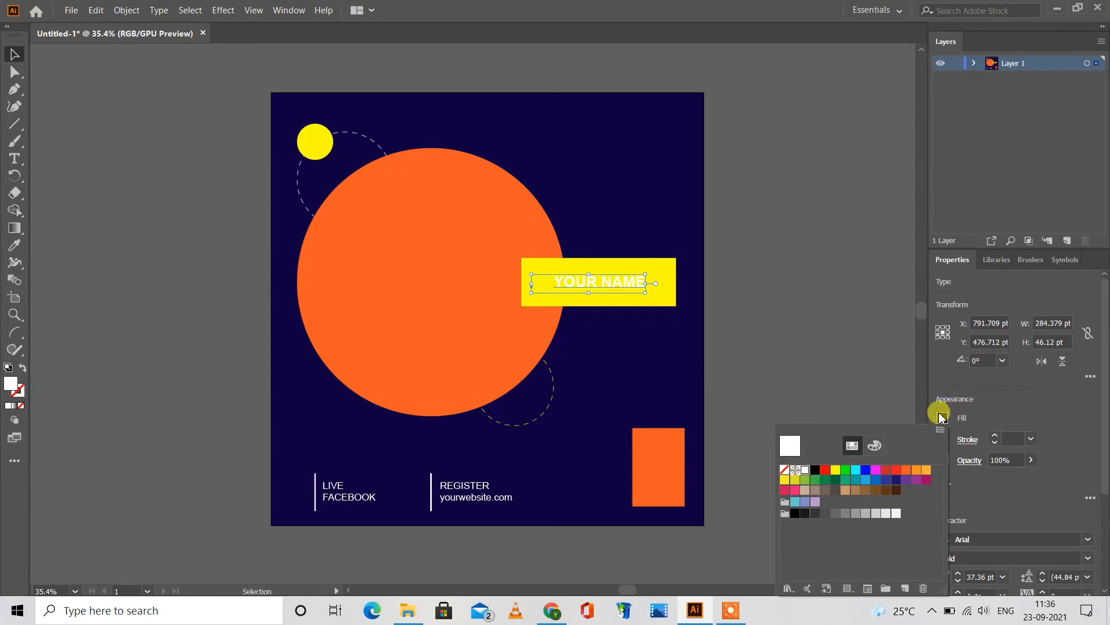
pyautogui.click(907, 471)
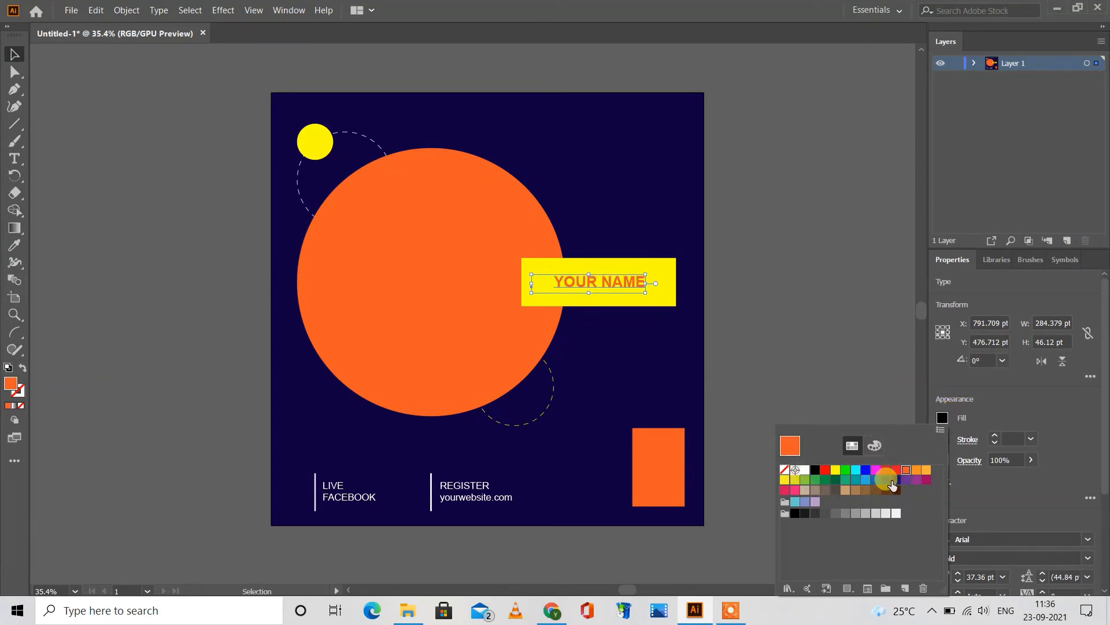
pyautogui.click(897, 480)
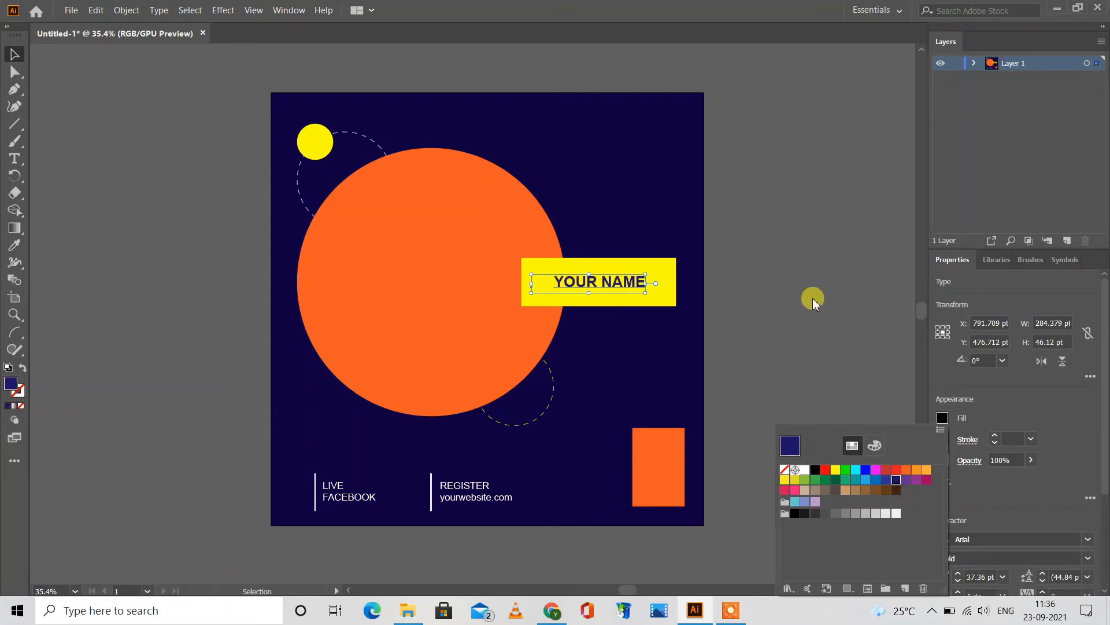
# Step: Enlarge the YOUR NAME text to about 55.5 pt and shift it slightly left to center it on the yellow rectangle
pyautogui.click(813, 298)
pyautogui.click(811, 297)
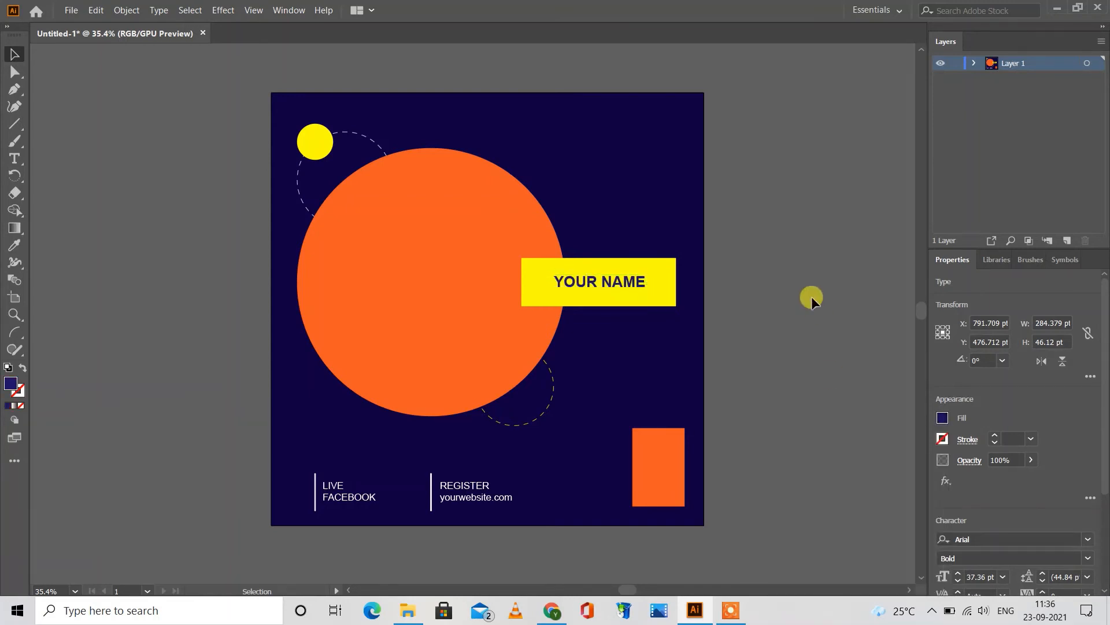
pyautogui.click(617, 282)
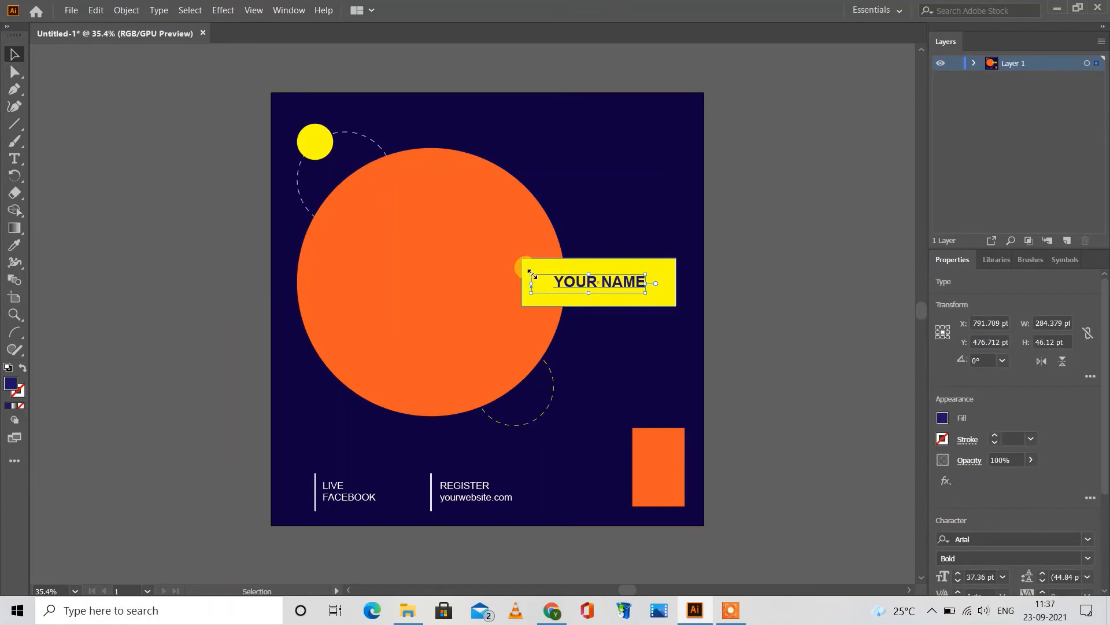
pyautogui.moveTo(531, 273); pyautogui.dragTo(507, 261)
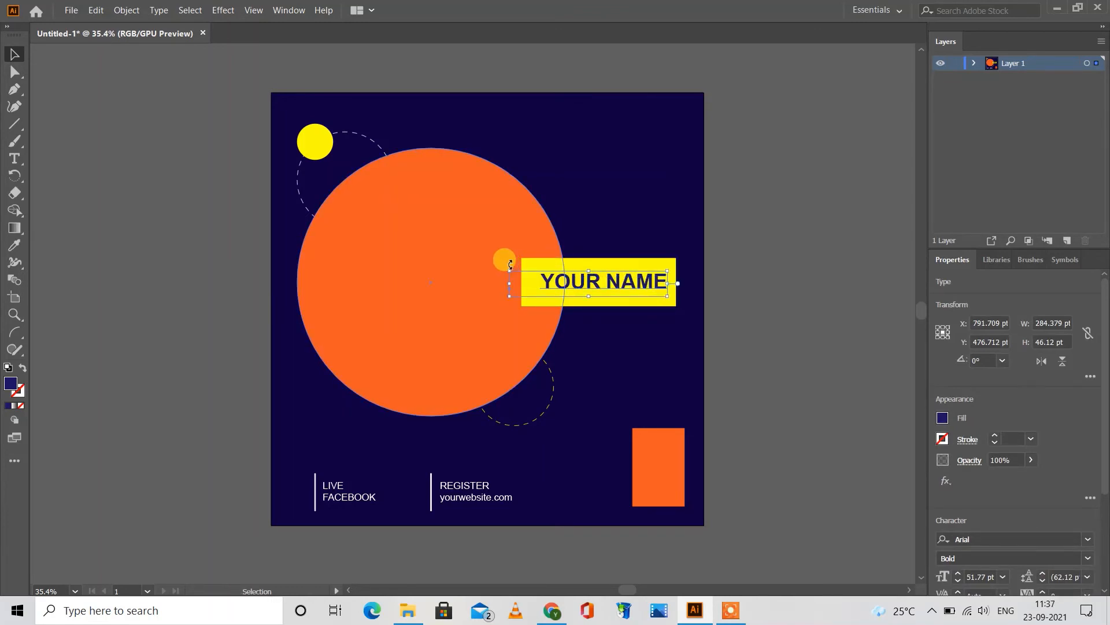
pyautogui.click(755, 283)
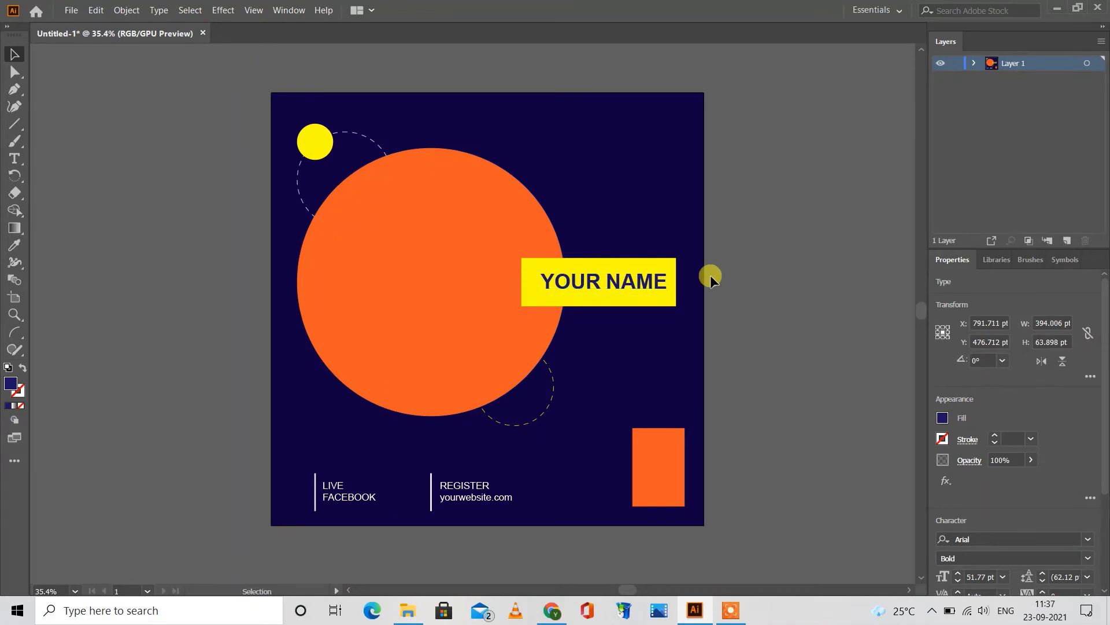
pyautogui.click(641, 287)
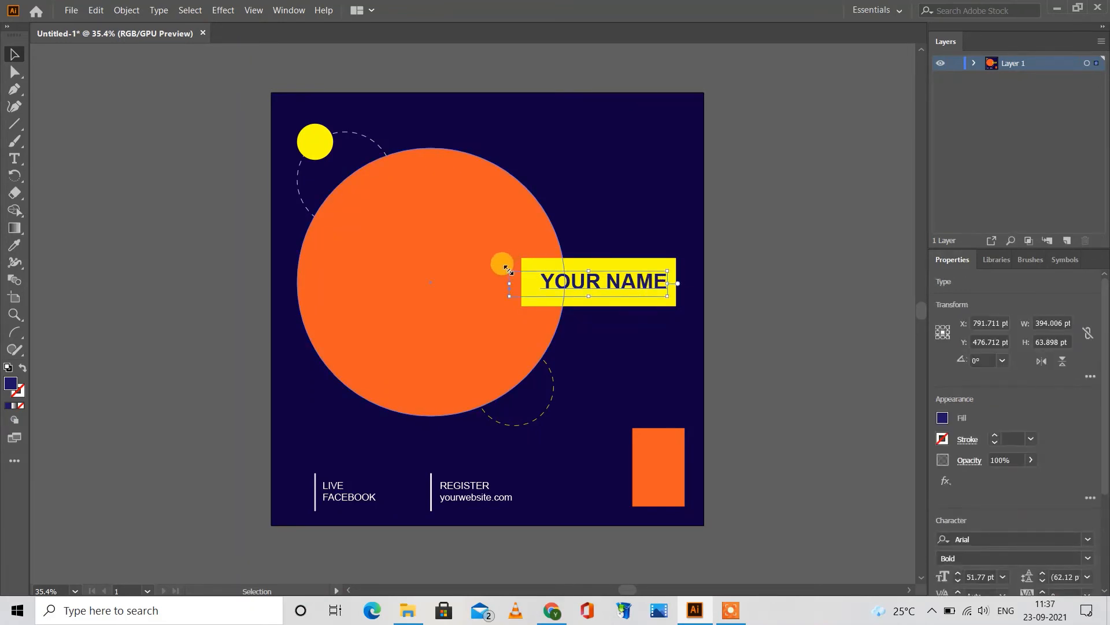
pyautogui.moveTo(508, 270)
pyautogui.mouseDown()
pyautogui.moveTo(488, 258)
pyautogui.moveTo(503, 270)
pyautogui.mouseUp()
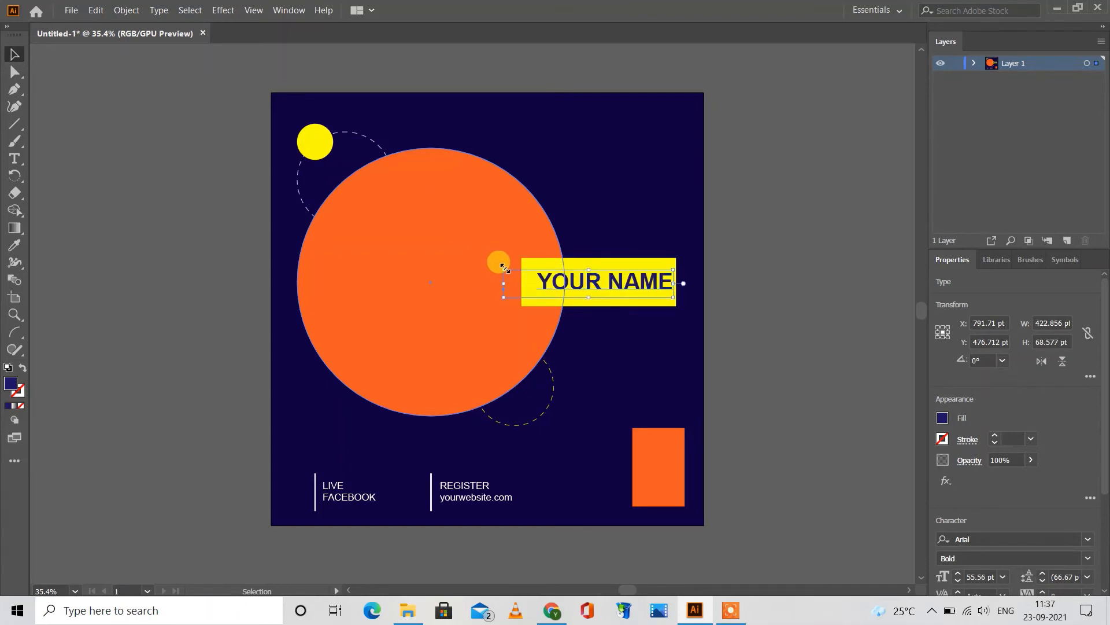
pyautogui.click(823, 264)
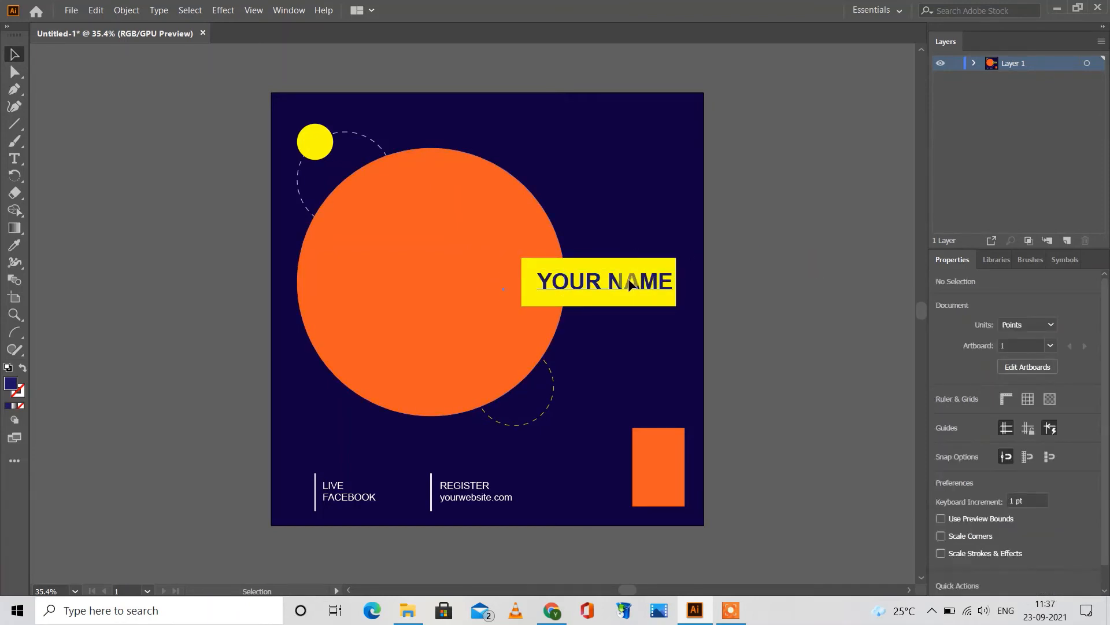
pyautogui.moveTo(629, 281); pyautogui.dragTo(624, 281)
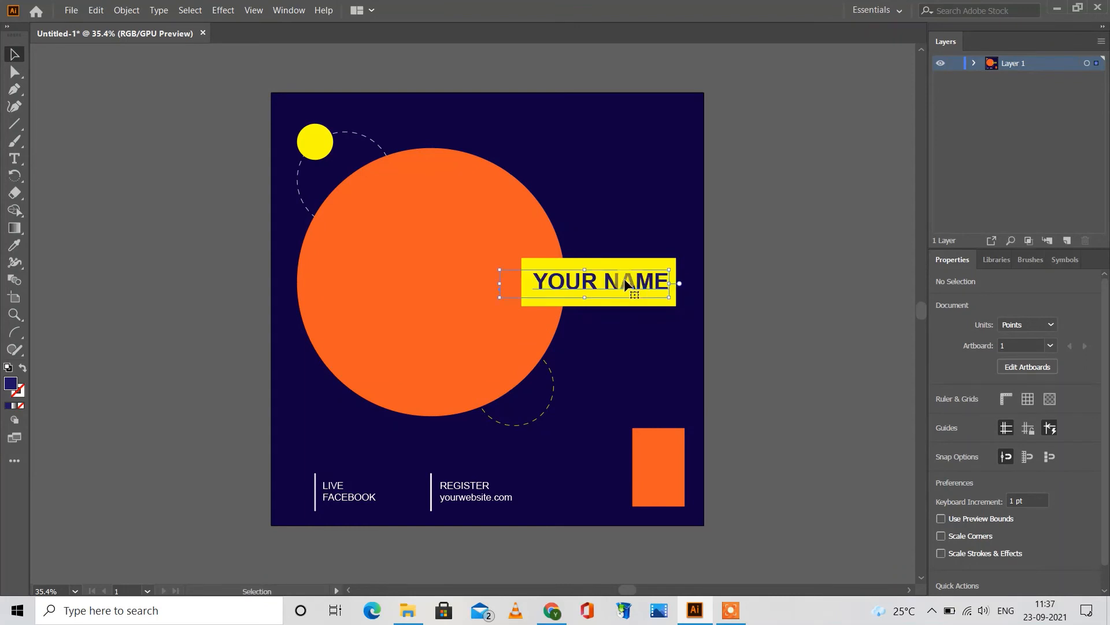
pyautogui.click(733, 269)
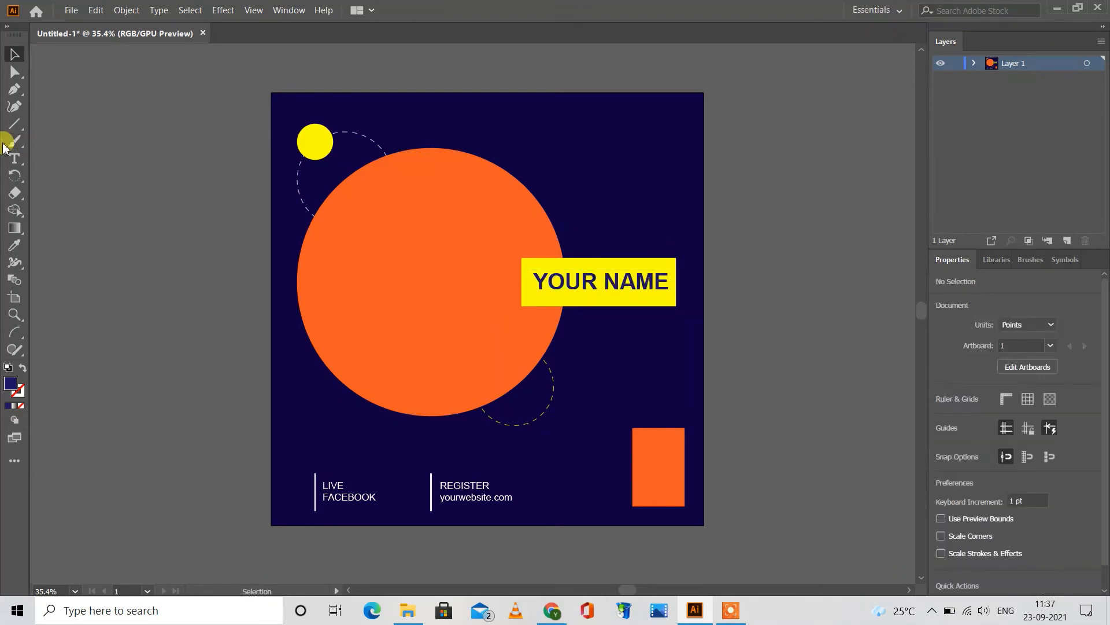
# Step: Add a one-line text reading "Role" outside the artboard's left edge
pyautogui.click(15, 158)
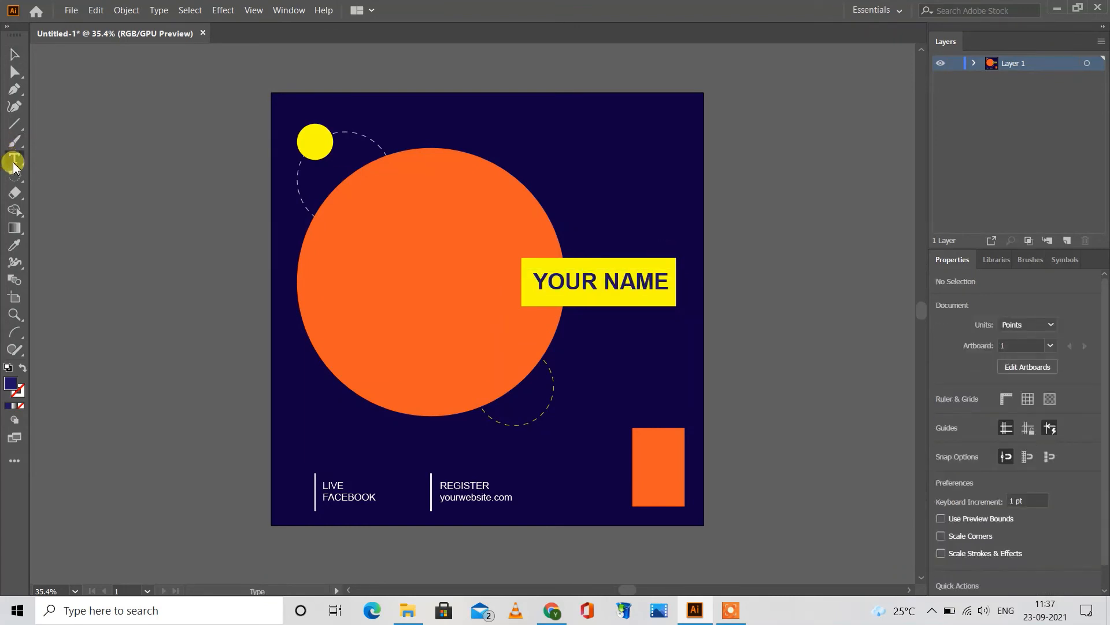
pyautogui.click(128, 249)
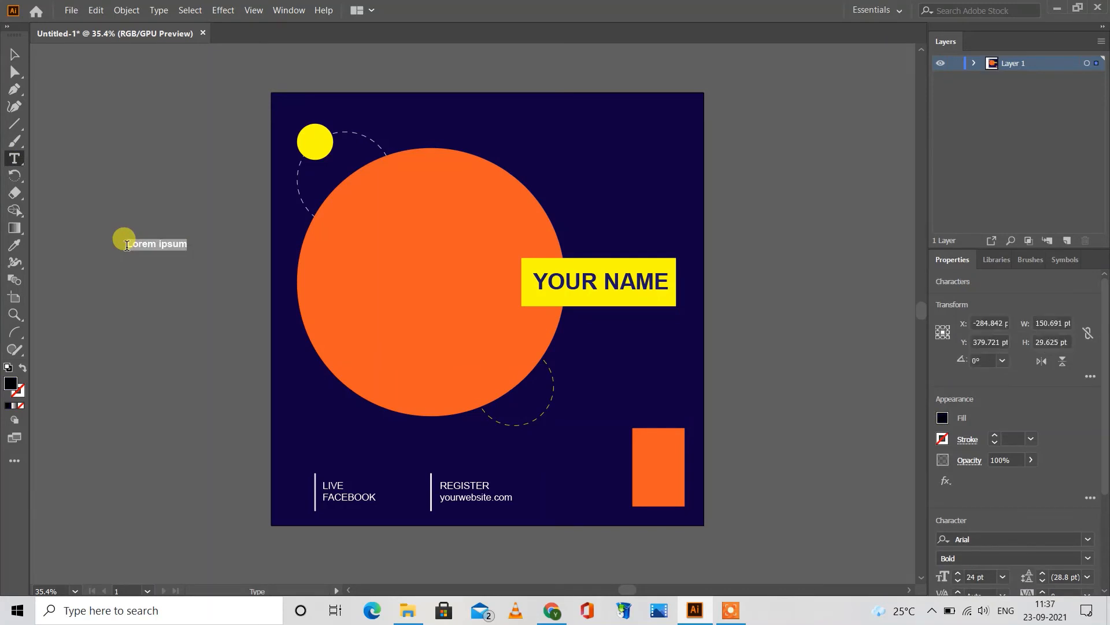
pyautogui.press('BackSpace')
pyautogui.write('a')
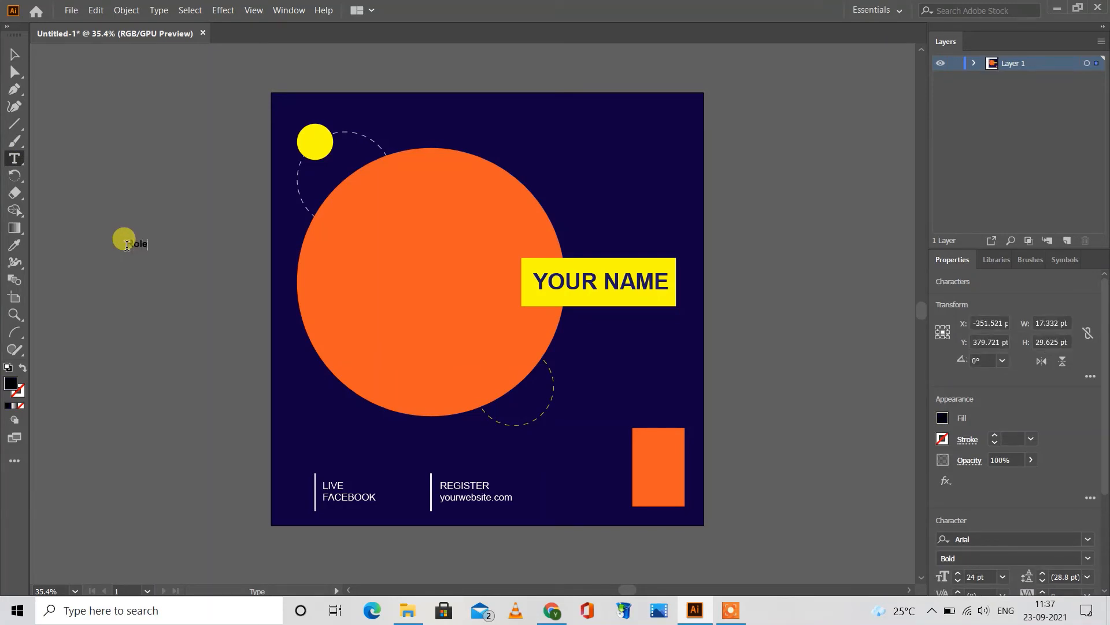
pyautogui.write('ole')
pyautogui.click(14, 53)
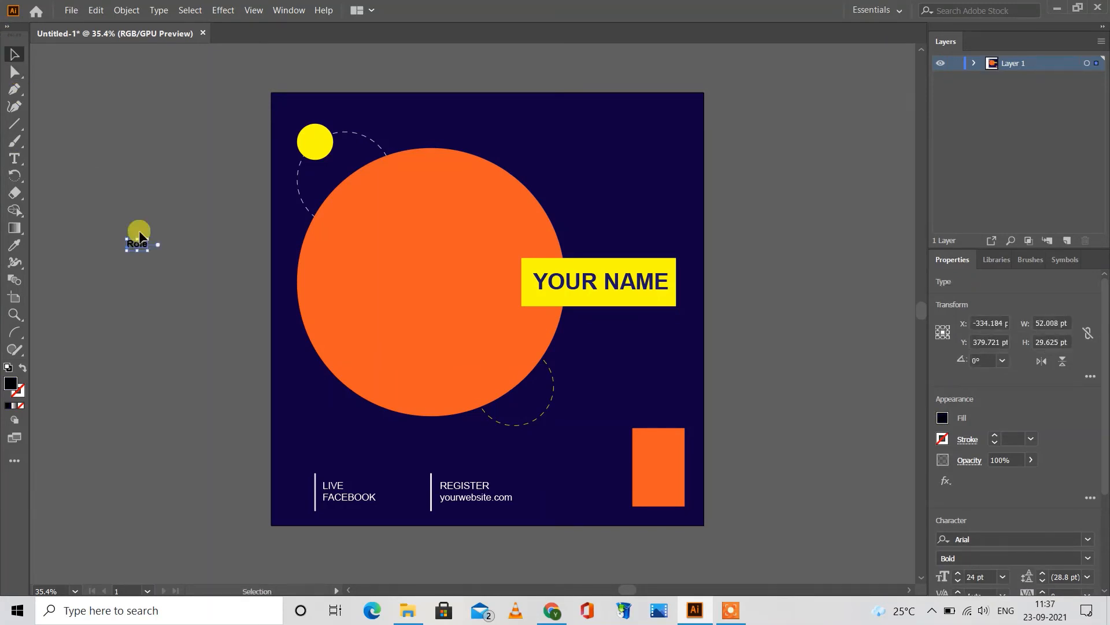
# Step: Place the Role text just above the yellow rectangle's right end at about 35 pt, with a white fill and Regular style
pyautogui.moveTo(137, 243); pyautogui.dragTo(634, 237)
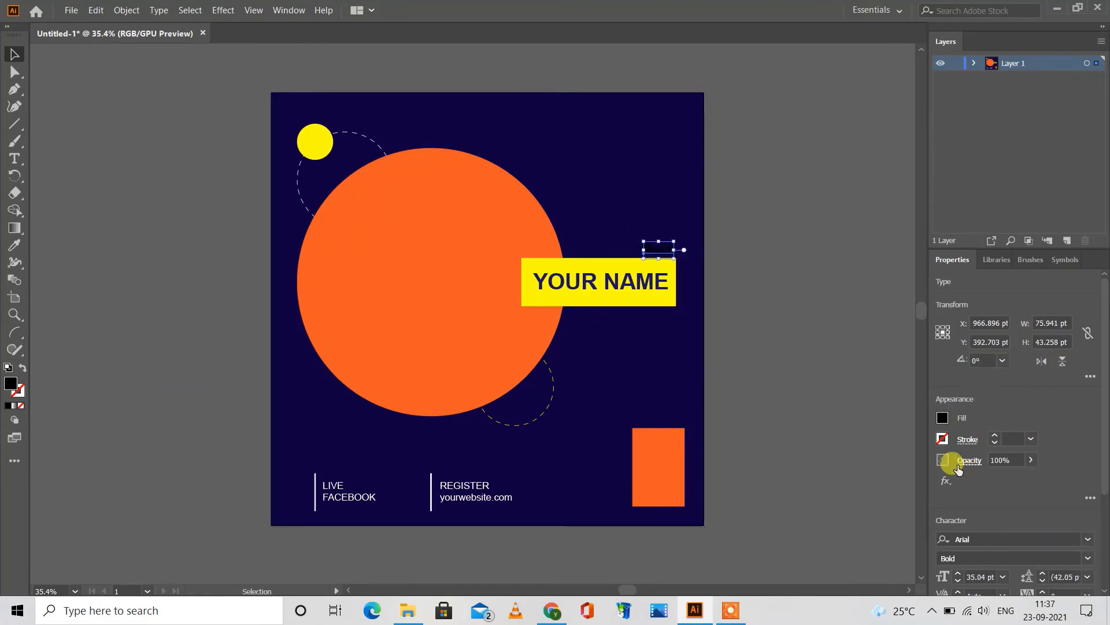
pyautogui.click(943, 419)
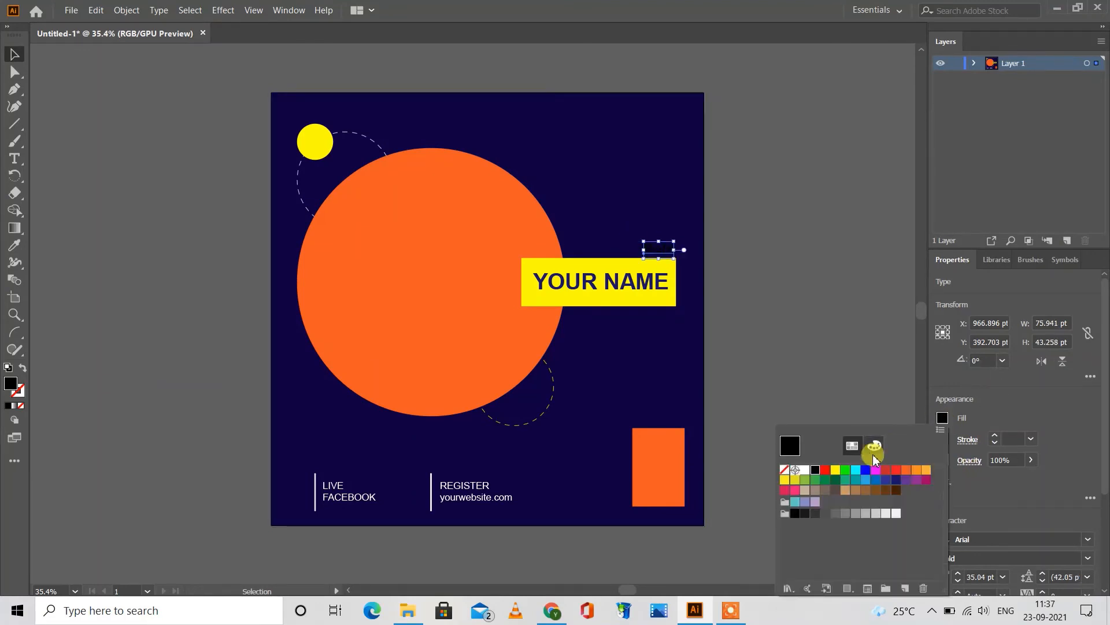
pyautogui.click(804, 470)
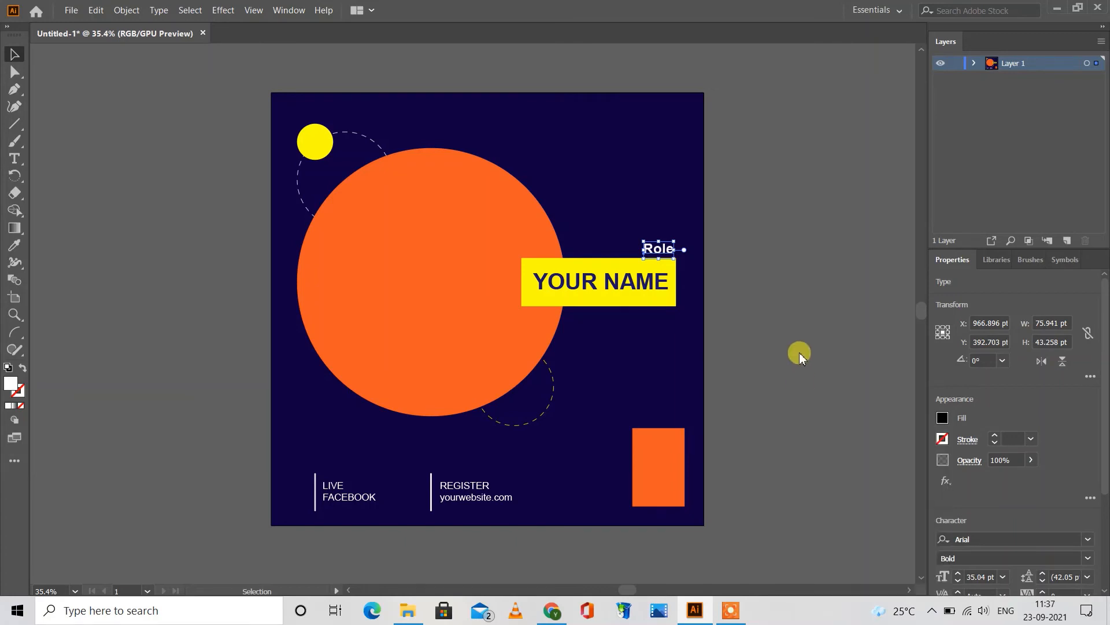
pyautogui.click(1087, 558)
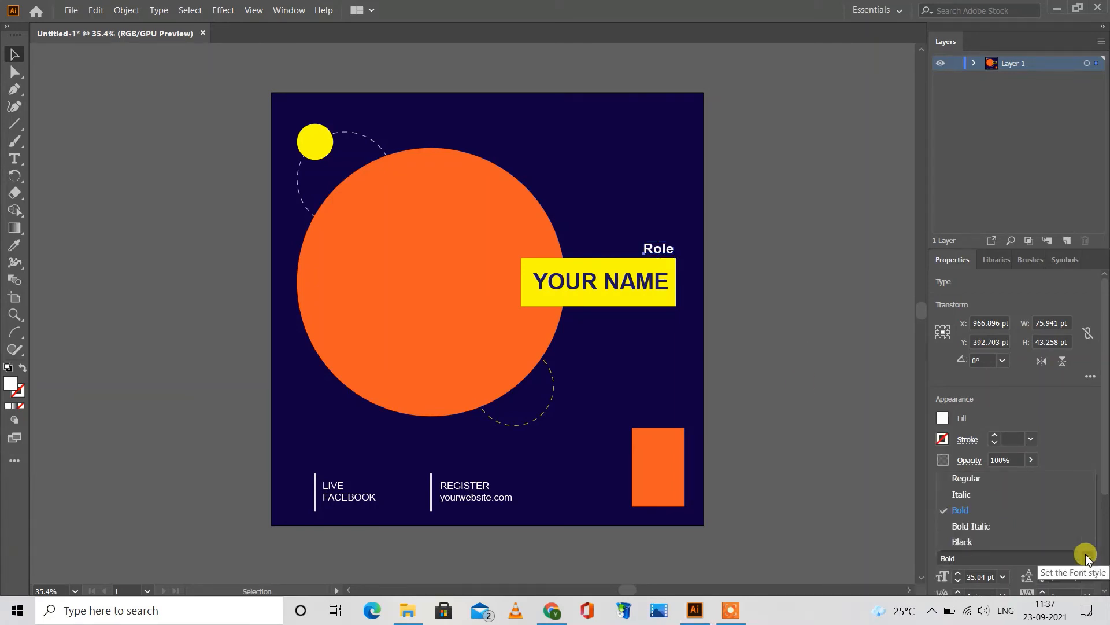
pyautogui.click(993, 478)
pyautogui.click(806, 369)
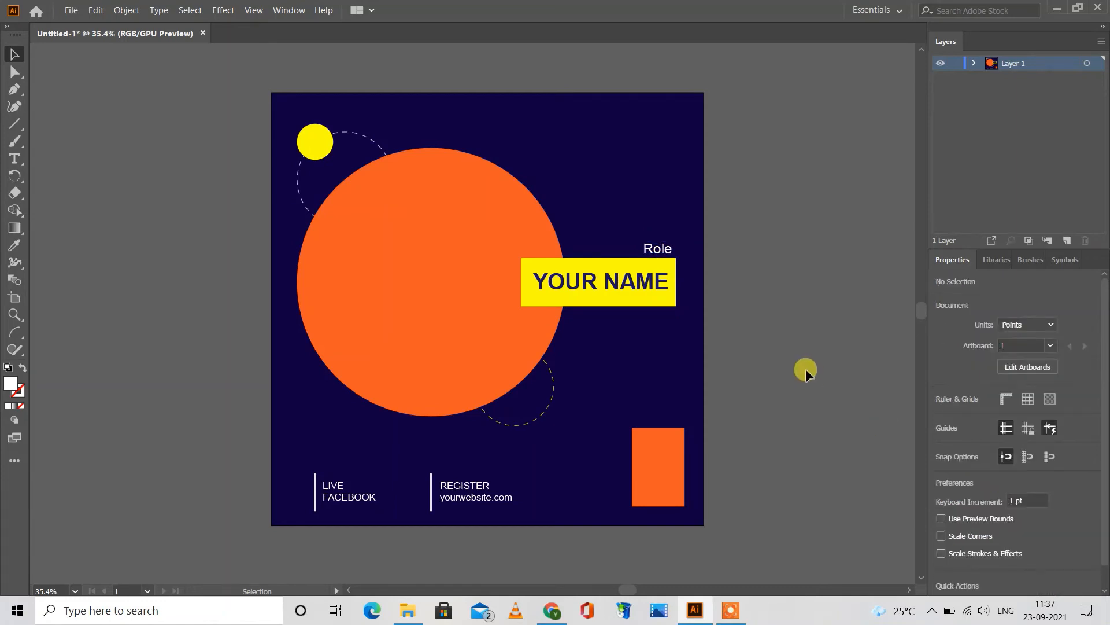
# Step: Add a one-line text reading "Your Designation" outside the artboard's left edge
pyautogui.click(15, 158)
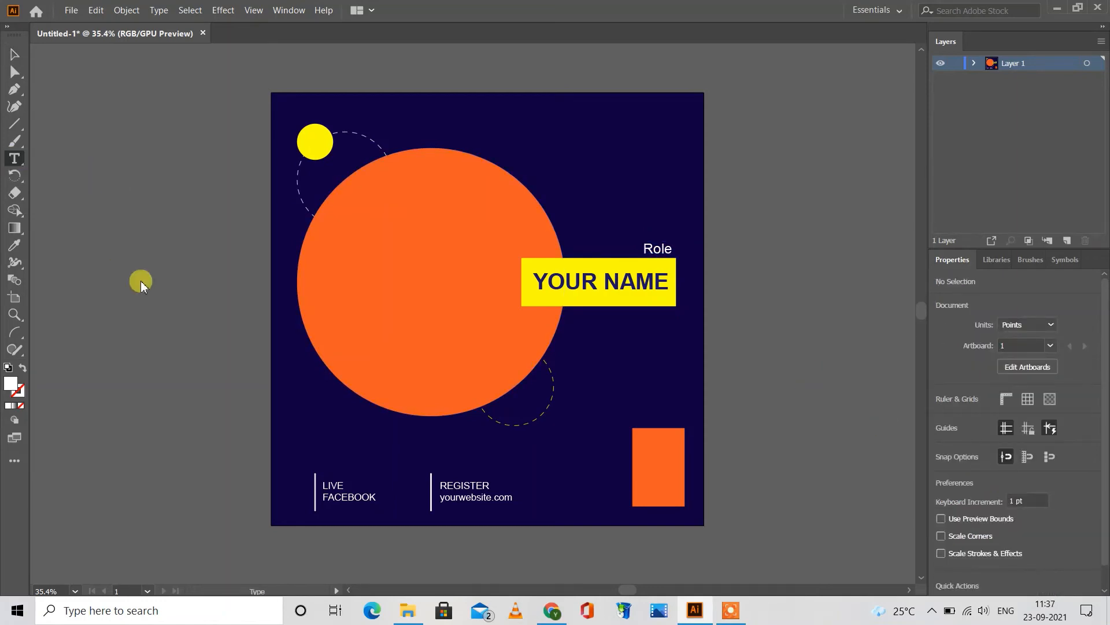
pyautogui.click(143, 281)
pyautogui.write('Y')
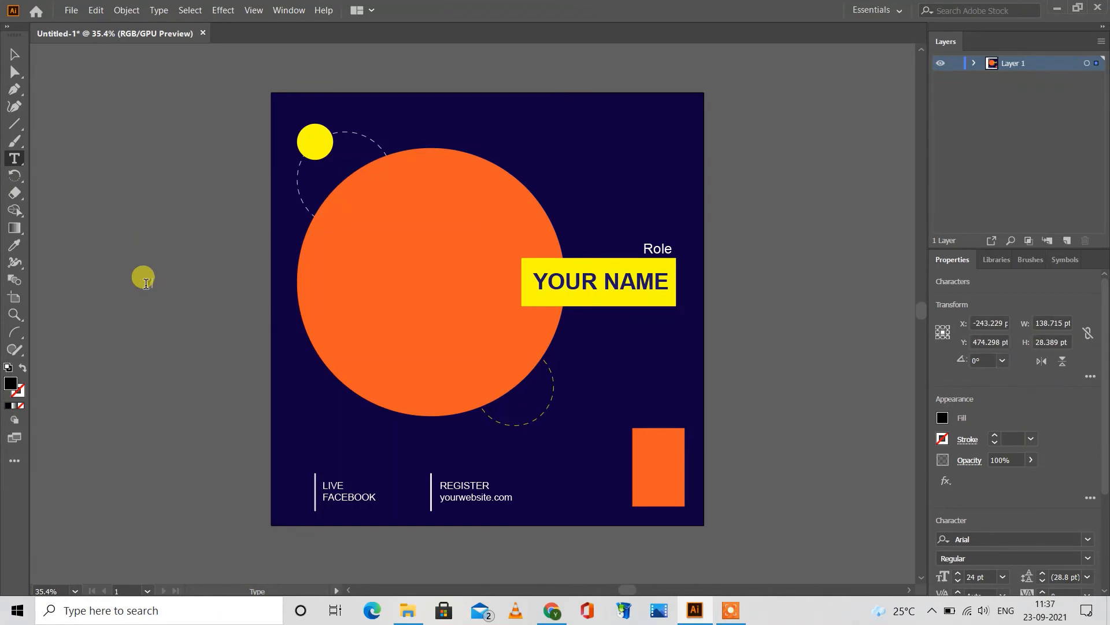
pyautogui.write('our Designation')
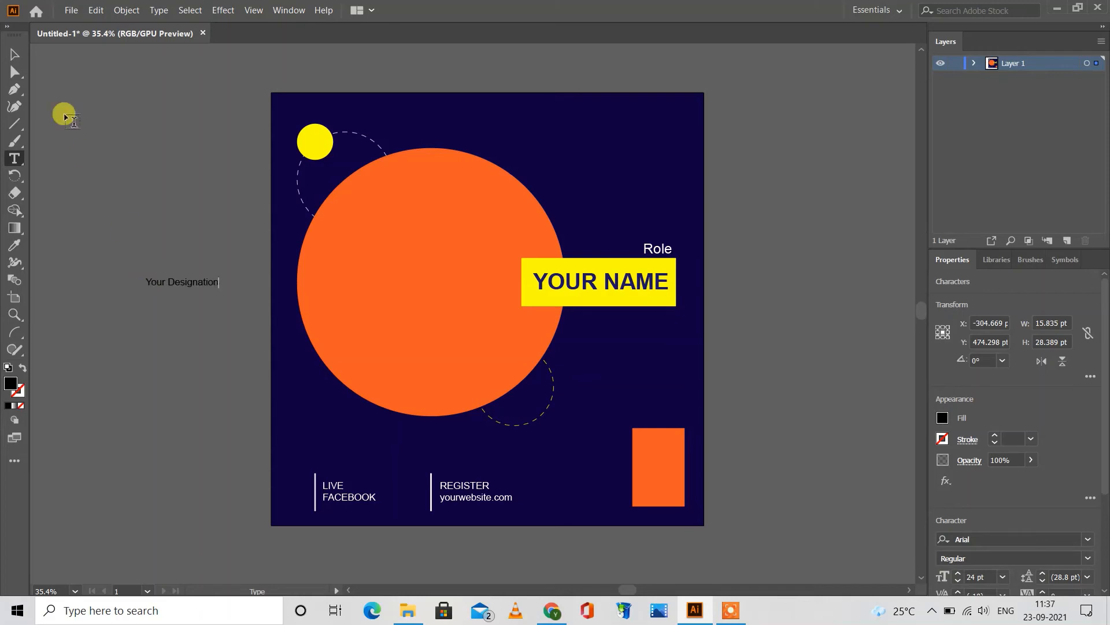
pyautogui.click(15, 54)
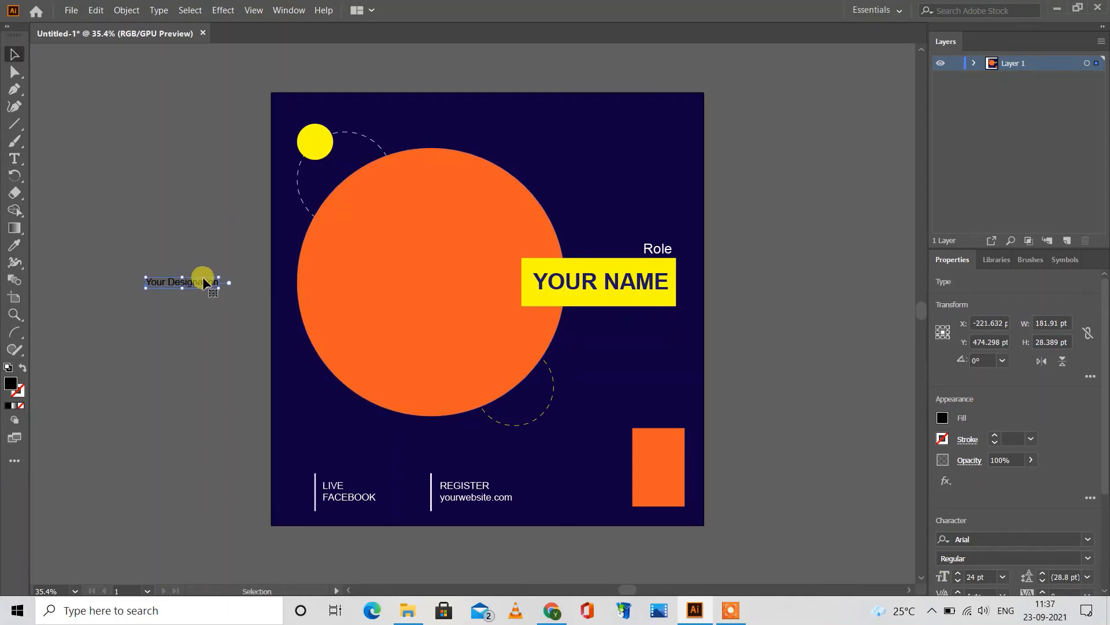
# Step: Place the Your Designation text just below the yellow rectangle, near its right end, and fill it white
pyautogui.moveTo(198, 278); pyautogui.dragTo(657, 315)
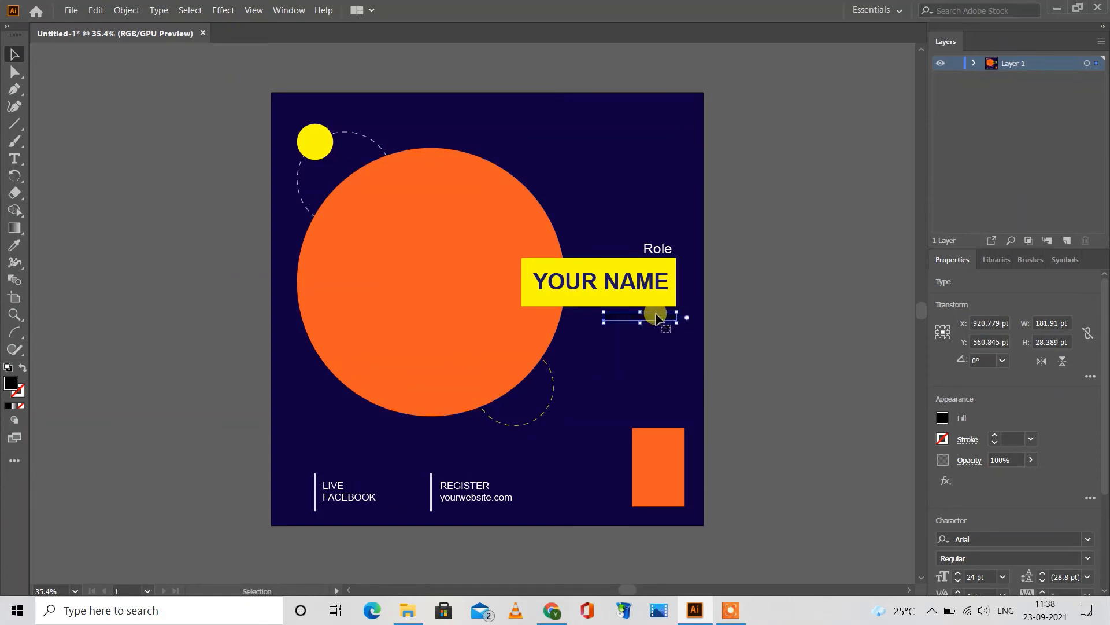
pyautogui.click(943, 418)
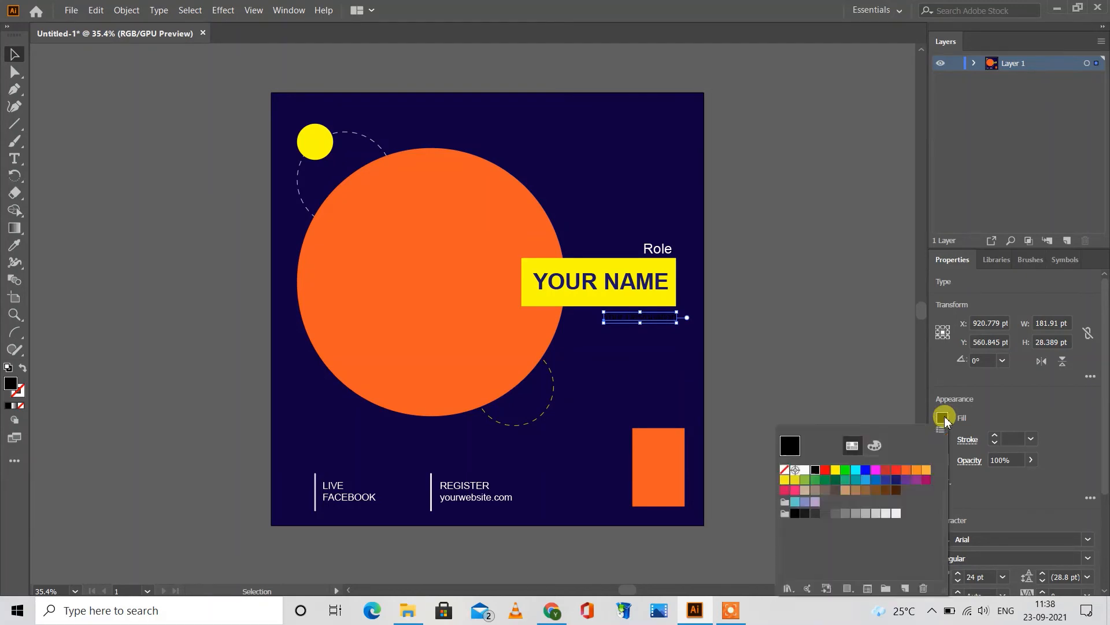
pyautogui.click(805, 470)
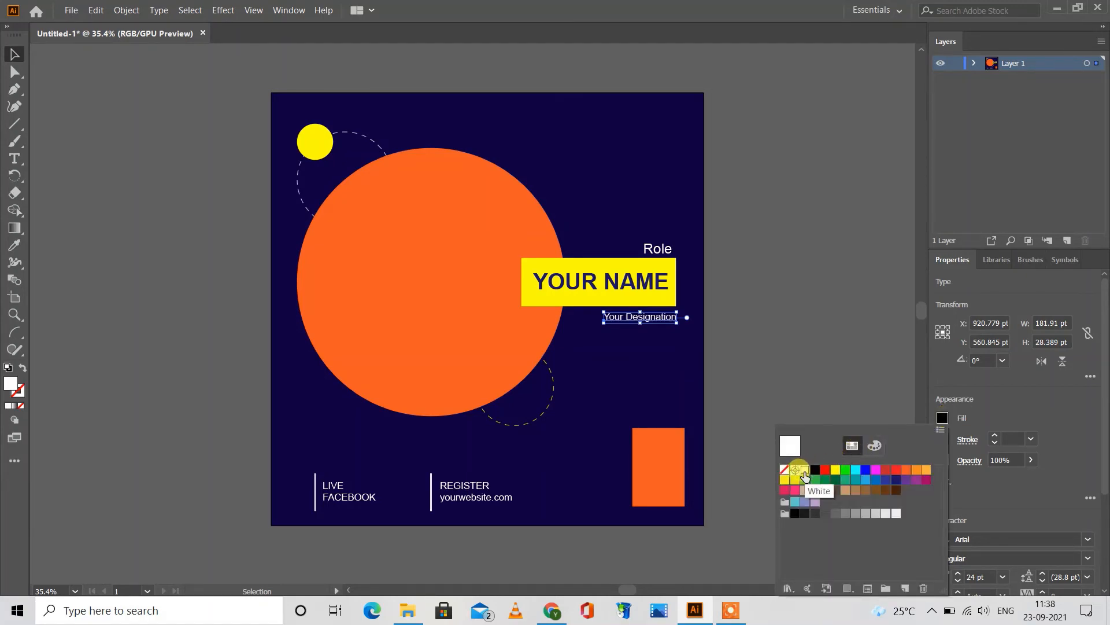
pyautogui.click(789, 386)
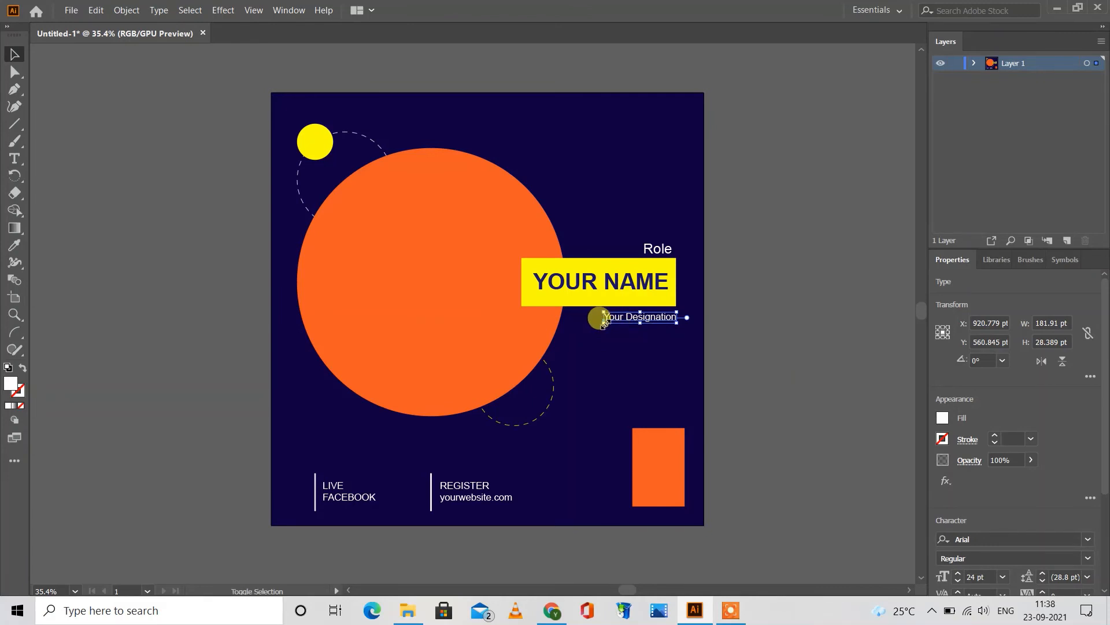
pyautogui.moveTo(604, 322); pyautogui.dragTo(599, 322)
pyautogui.click(772, 314)
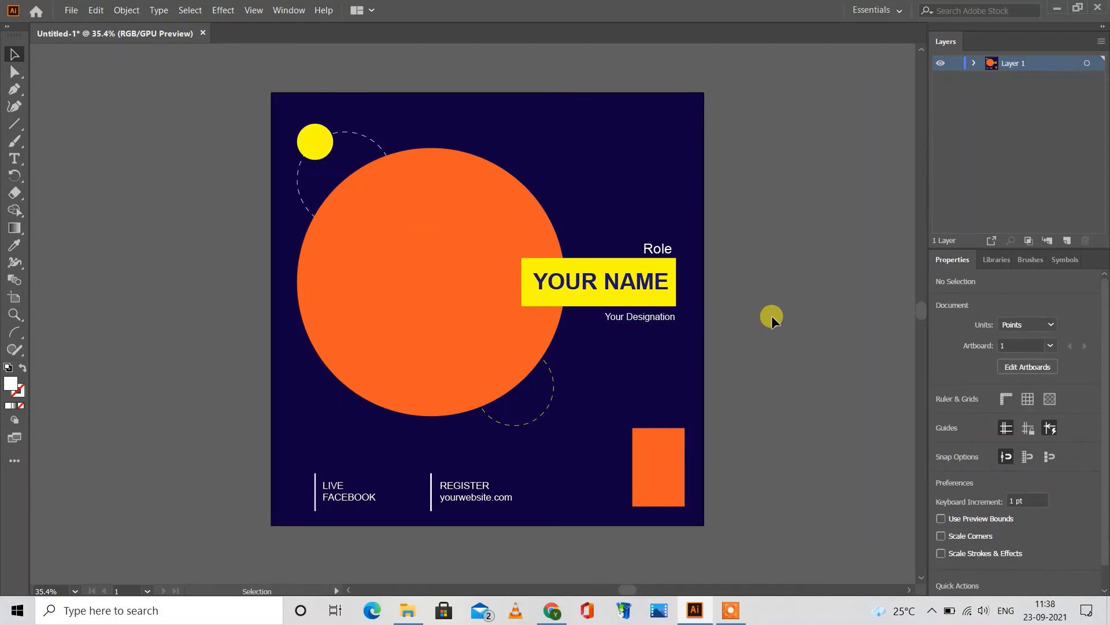
# Step: Add a one-line text reading "CREATIVE" just outside the artboard's right edge
pyautogui.press('t')
pyautogui.click(723, 269)
pyautogui.press('BackSpace')
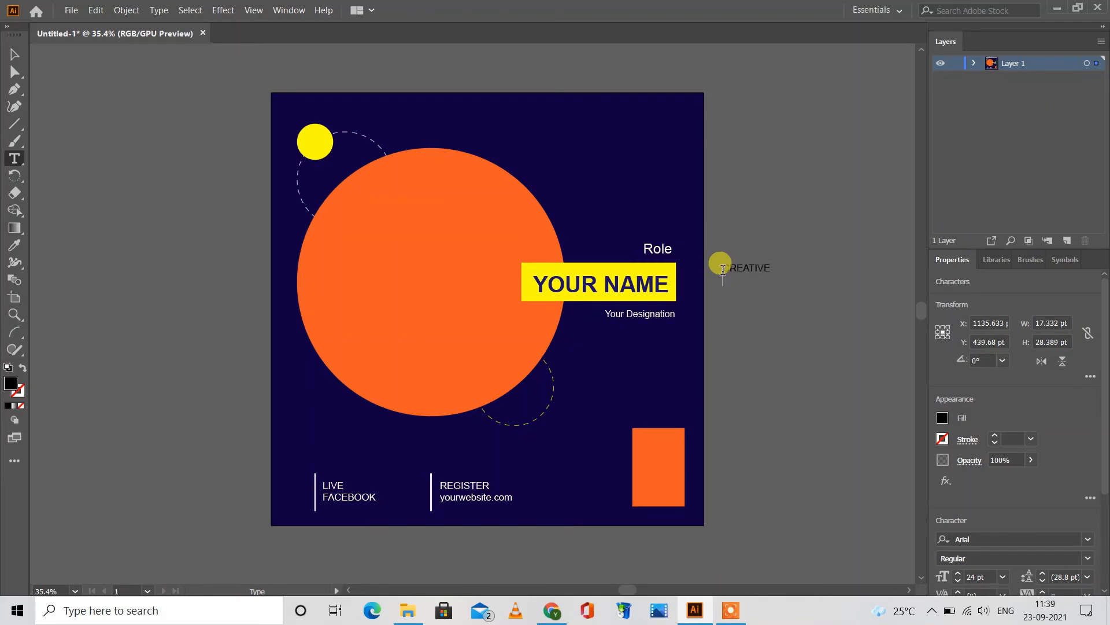
pyautogui.write('CREATIVE')
pyautogui.press('Return')
pyautogui.write('WO')
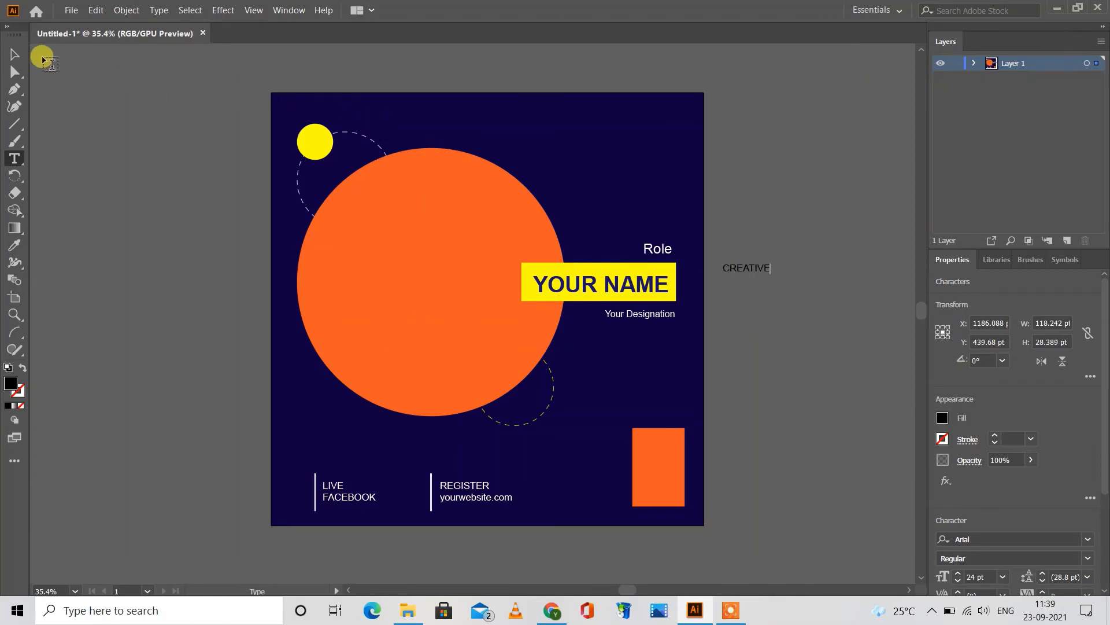
pyautogui.click(14, 56)
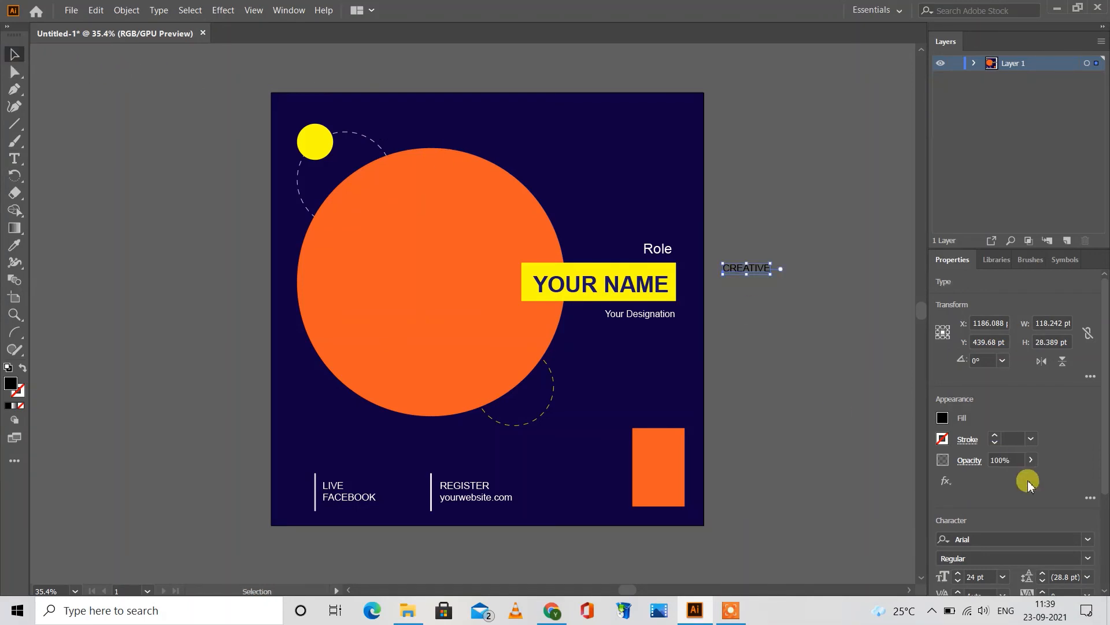
# Step: Fill the CREATIVE text with RGB Yellow and set its font style to Bold
pyautogui.click(942, 417)
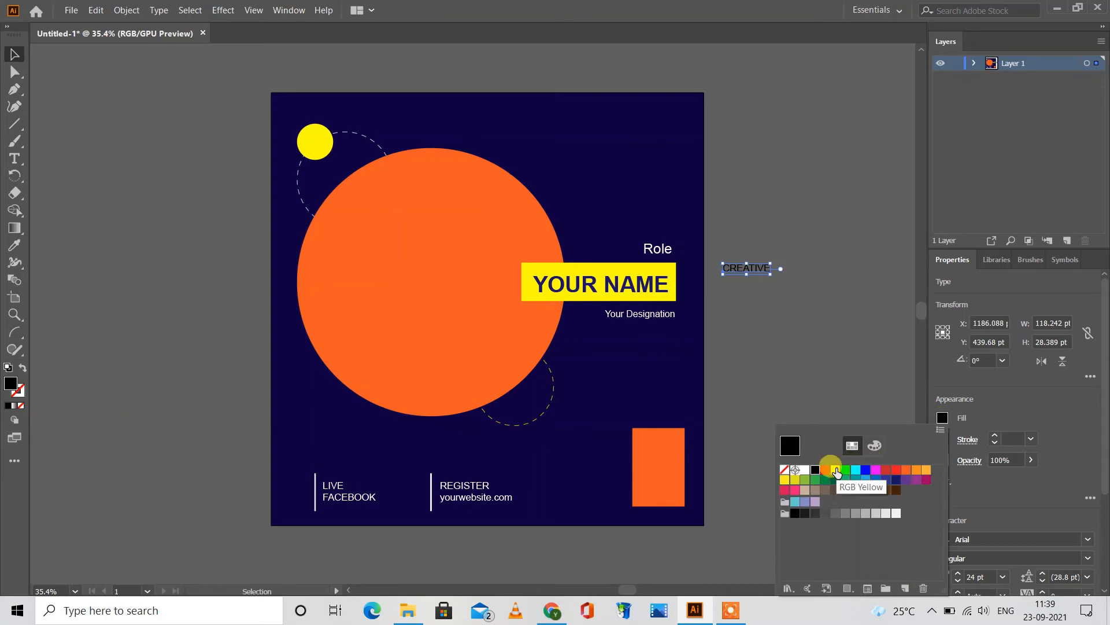
pyautogui.click(836, 470)
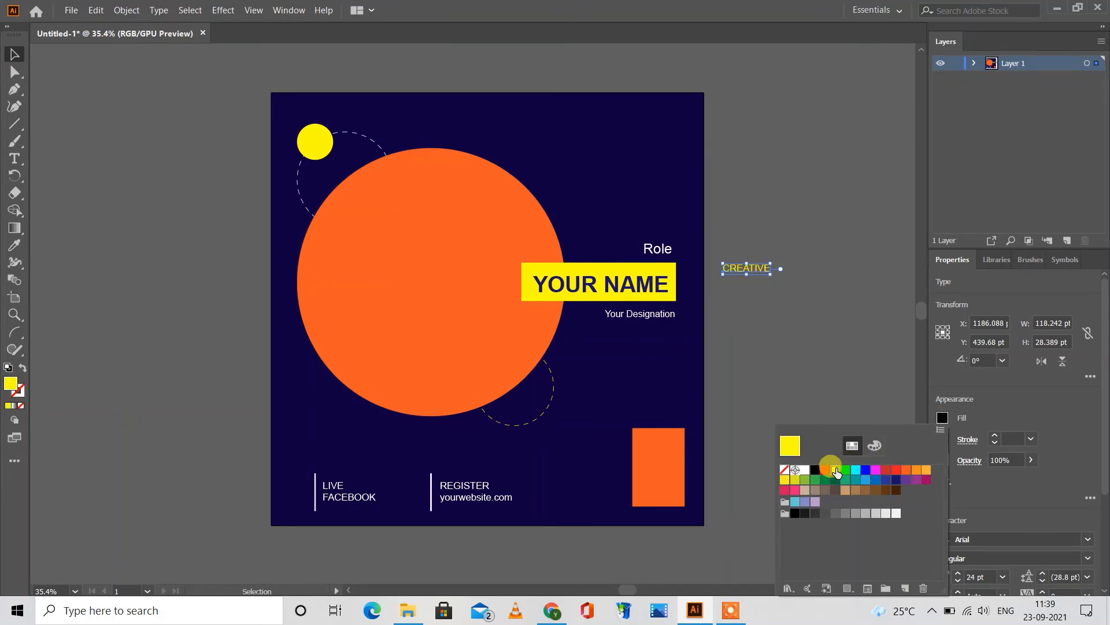
pyautogui.click(994, 420)
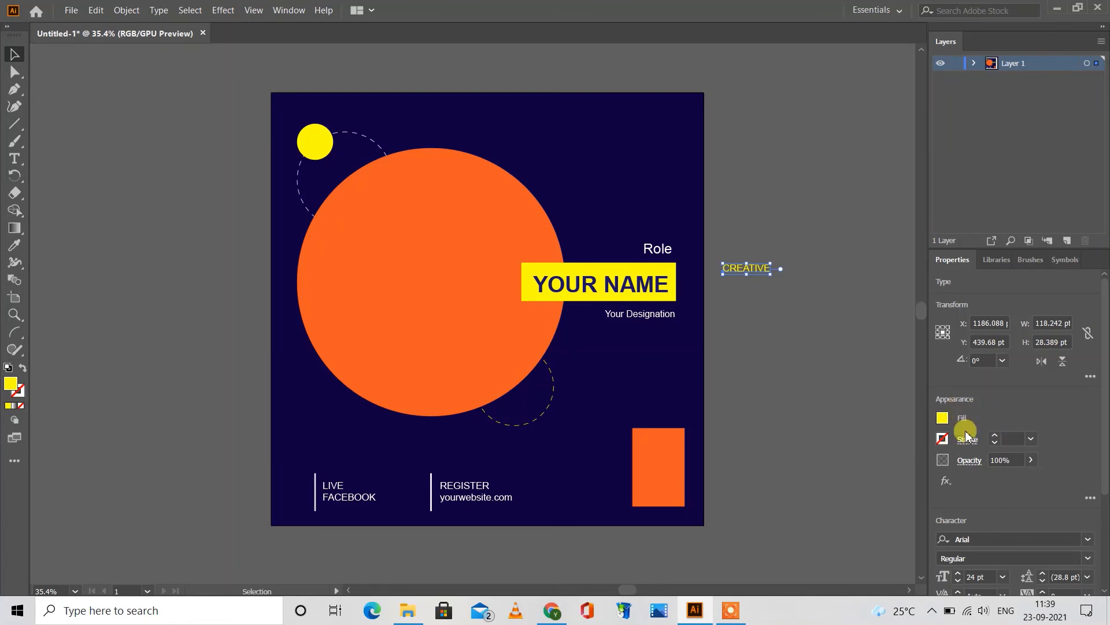
pyautogui.click(1089, 558)
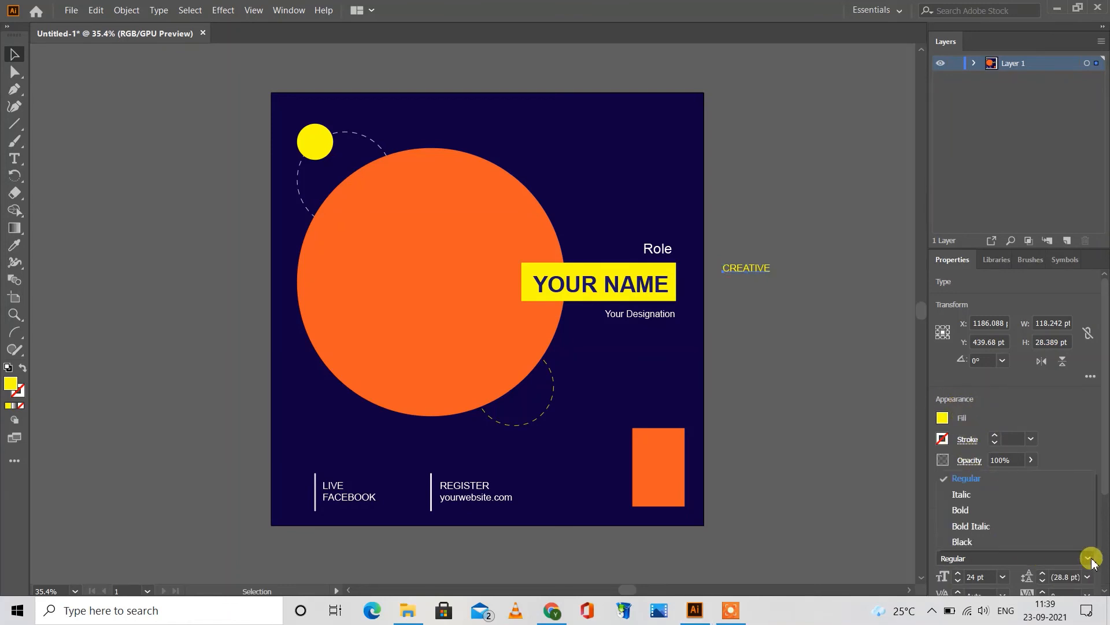
pyautogui.click(980, 509)
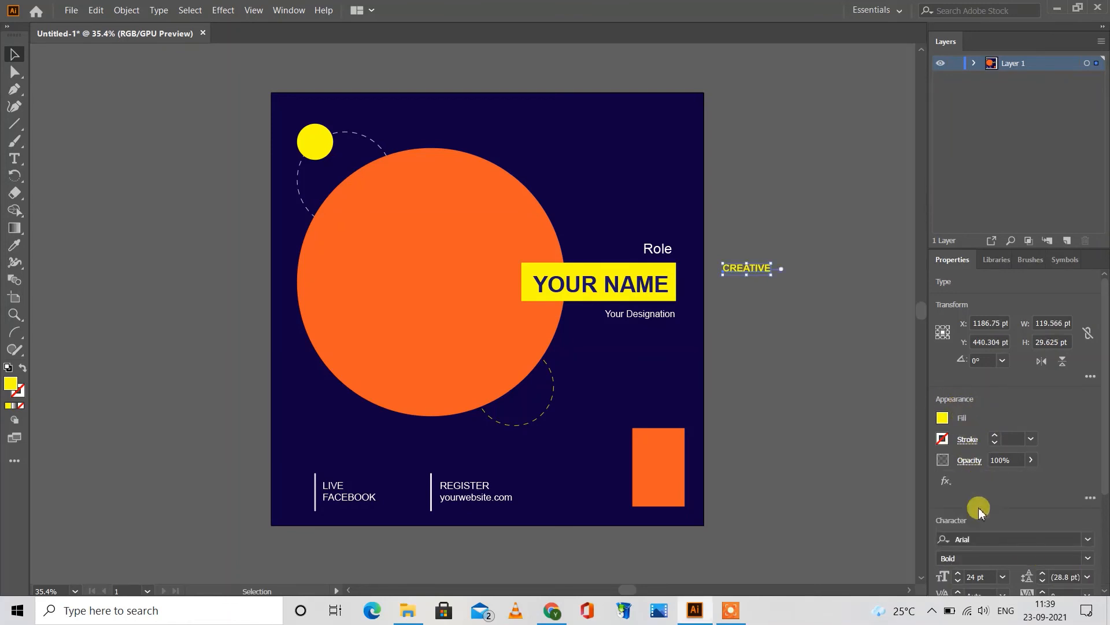
# Step: Set the CREATIVE text's font size to 60 pt and move it into the artboard's upper right corner
pyautogui.click(1006, 577)
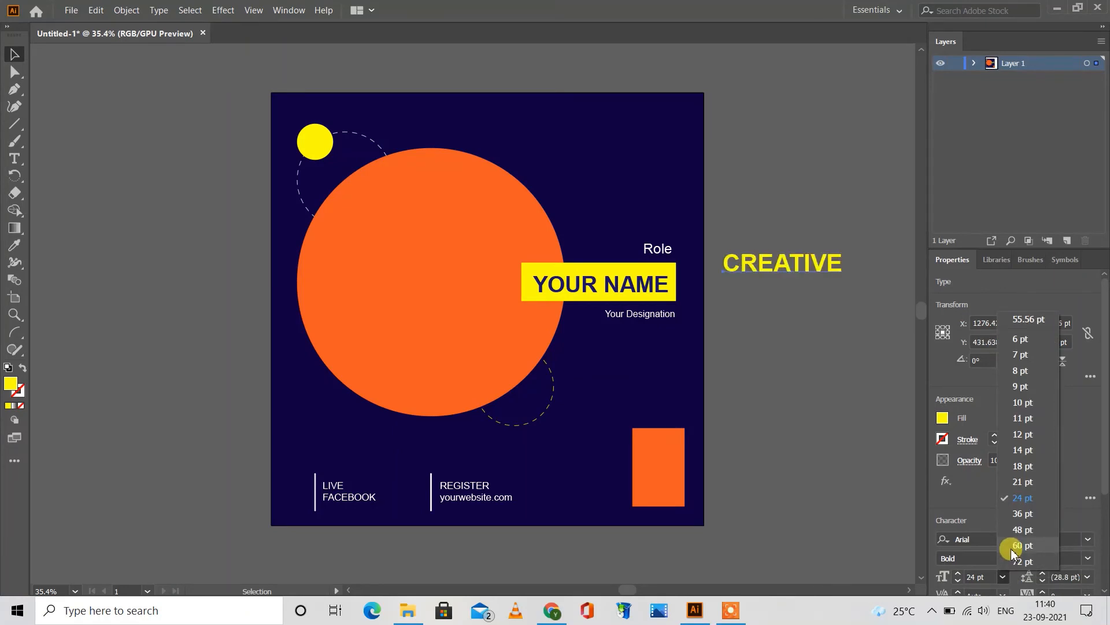
pyautogui.click(1021, 545)
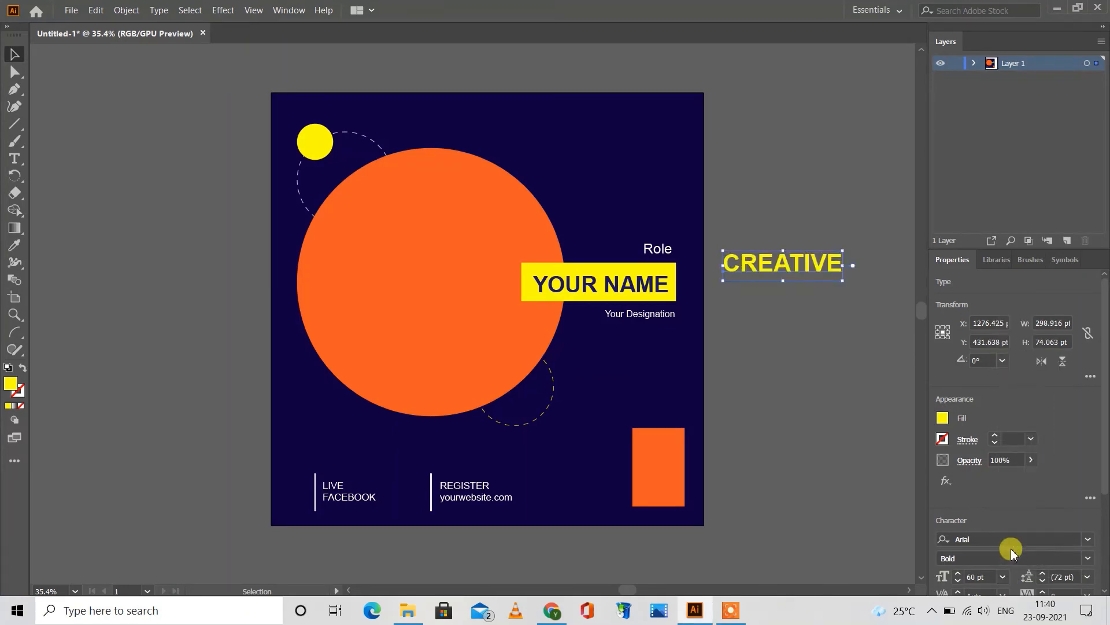
pyautogui.moveTo(761, 271); pyautogui.dragTo(608, 117)
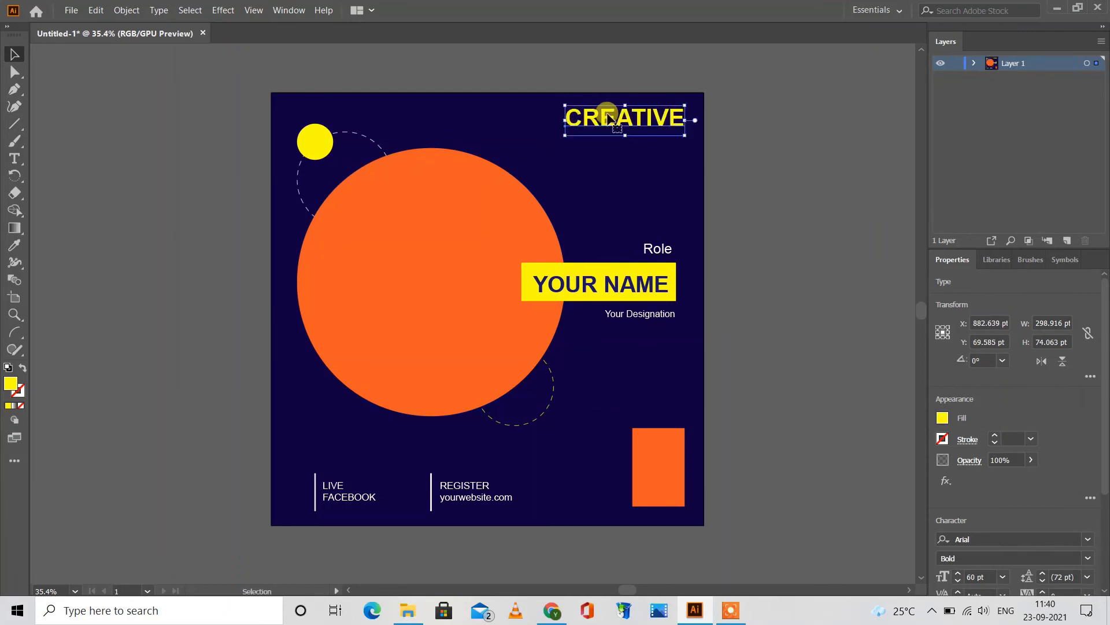
pyautogui.click(750, 154)
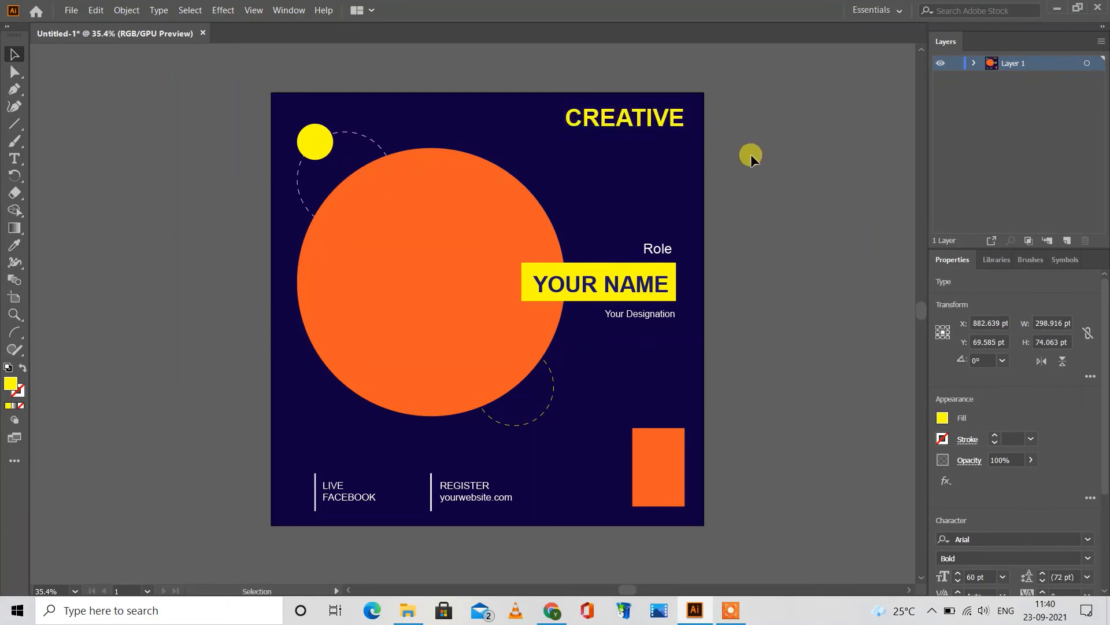
# Step: Add a one-line text reading "WORKSHOP" outside the artboard's right edge
pyautogui.click(13, 157)
pyautogui.click(750, 245)
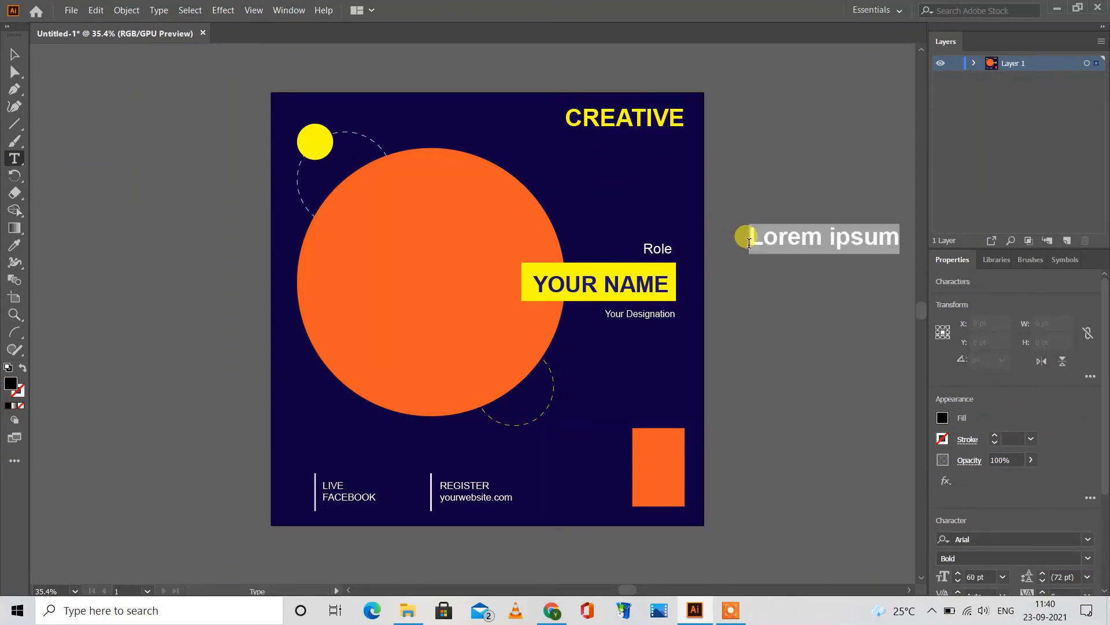
pyautogui.write('WORK')
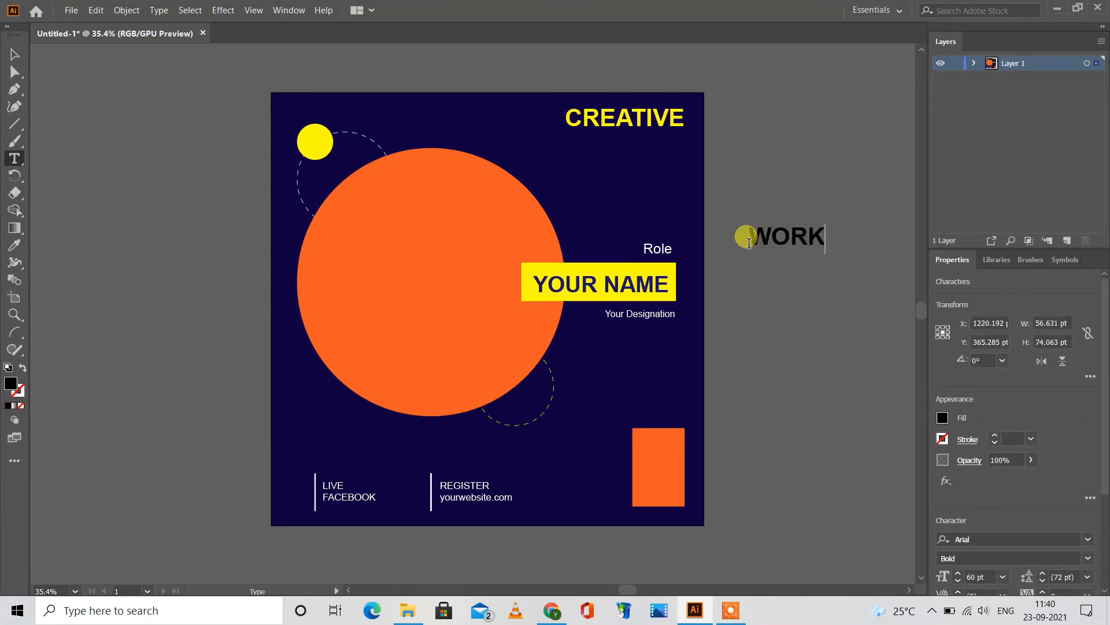
pyautogui.write('SHOP')
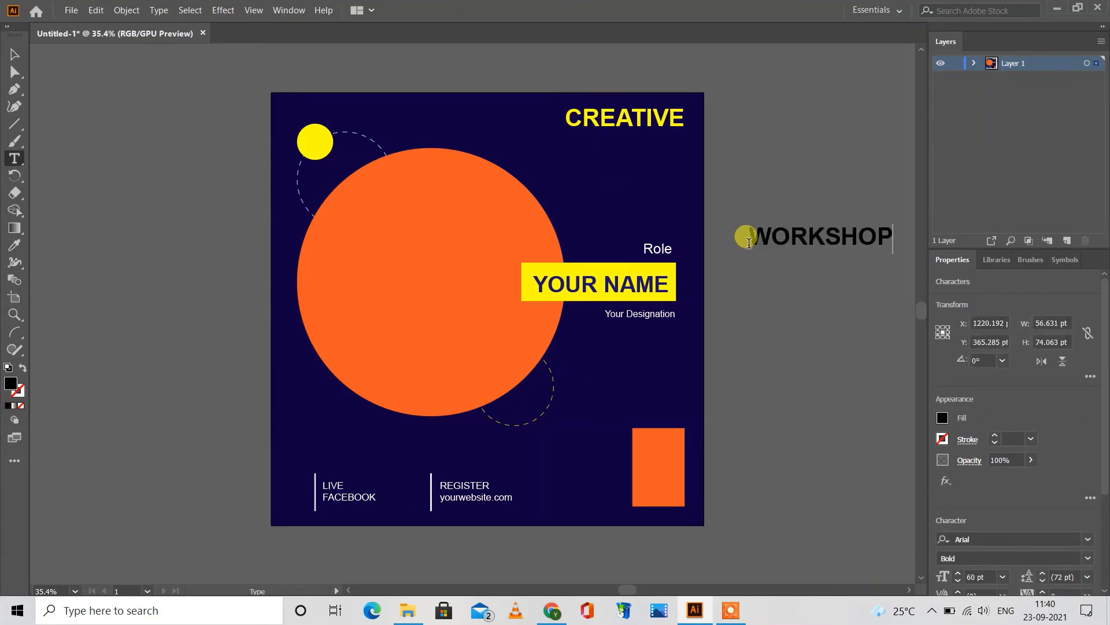
pyautogui.press('Escape')
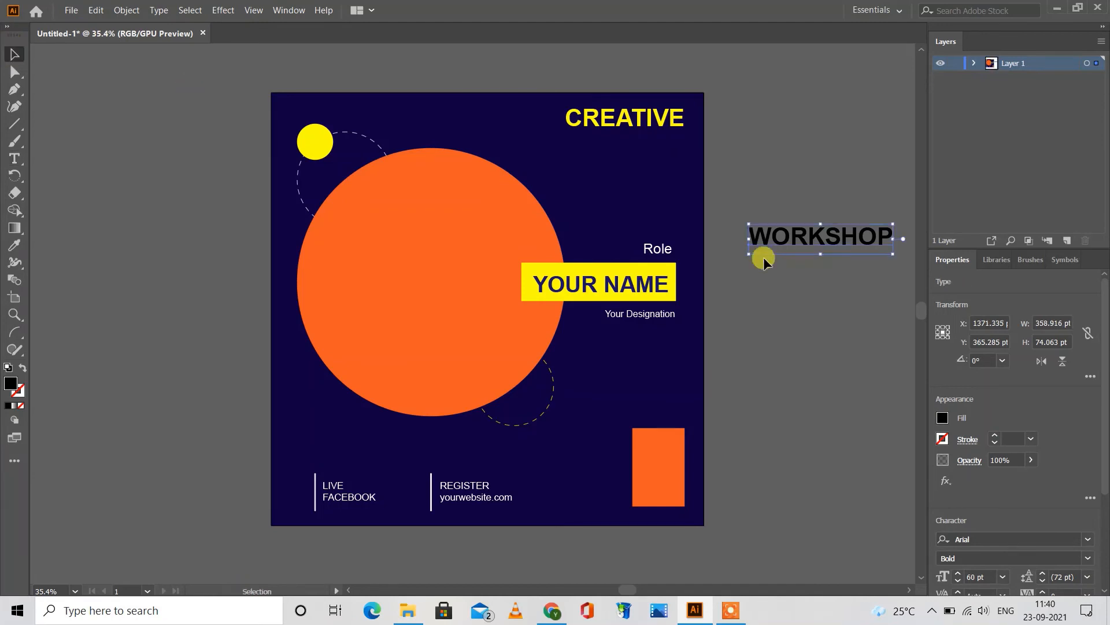
# Step: Fill the WORKSHOP text white and set its font size to 72 pt
pyautogui.click(943, 417)
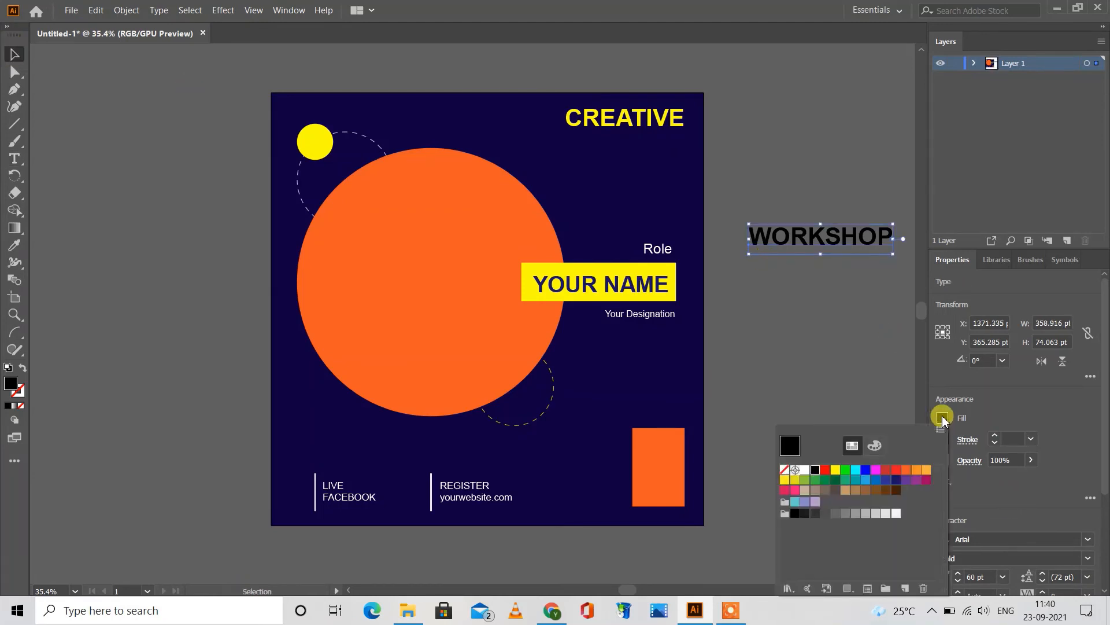
pyautogui.click(804, 470)
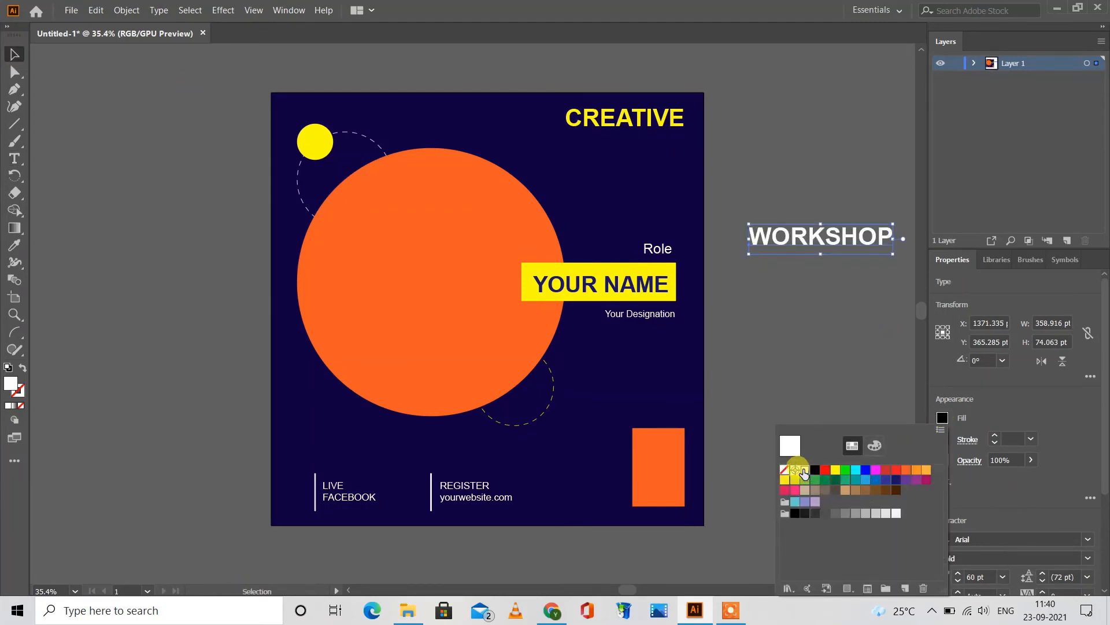
pyautogui.click(1029, 488)
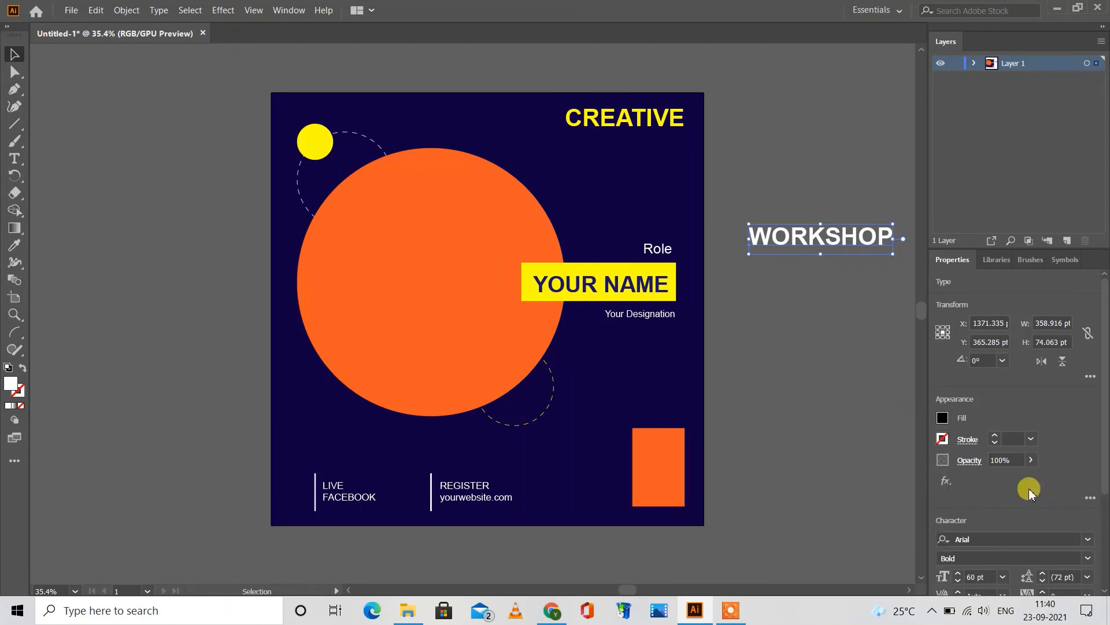
pyautogui.click(1003, 577)
pyautogui.click(1021, 561)
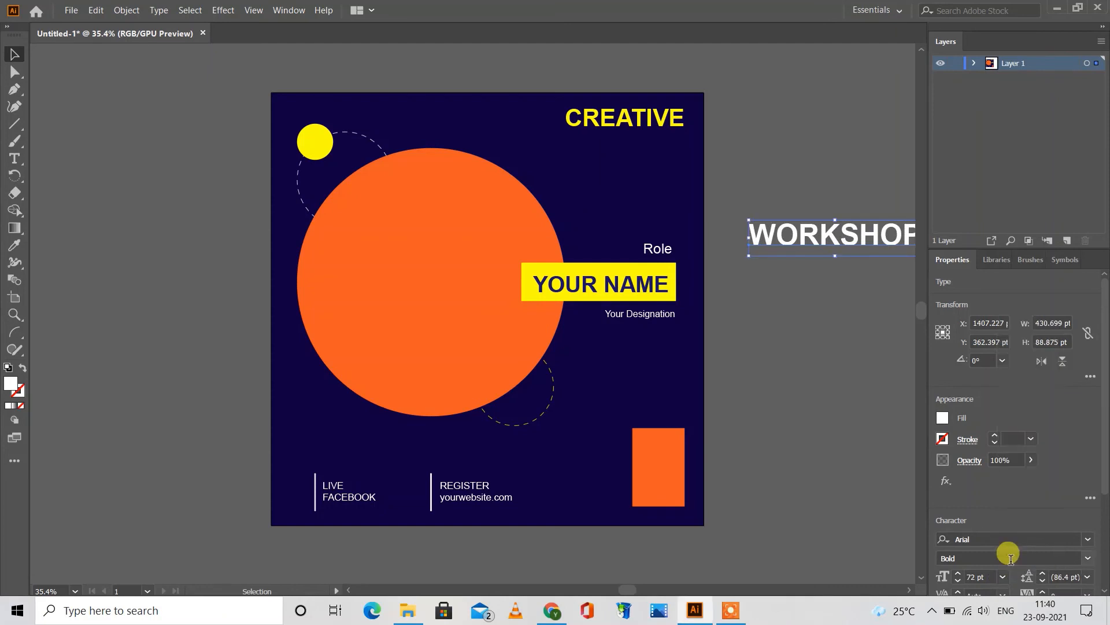
# Step: Place the WORKSHOP text above the Role label, overlapping the large circle's edge, and move CREATIVE directly above it
pyautogui.moveTo(793, 225); pyautogui.dragTo(555, 180)
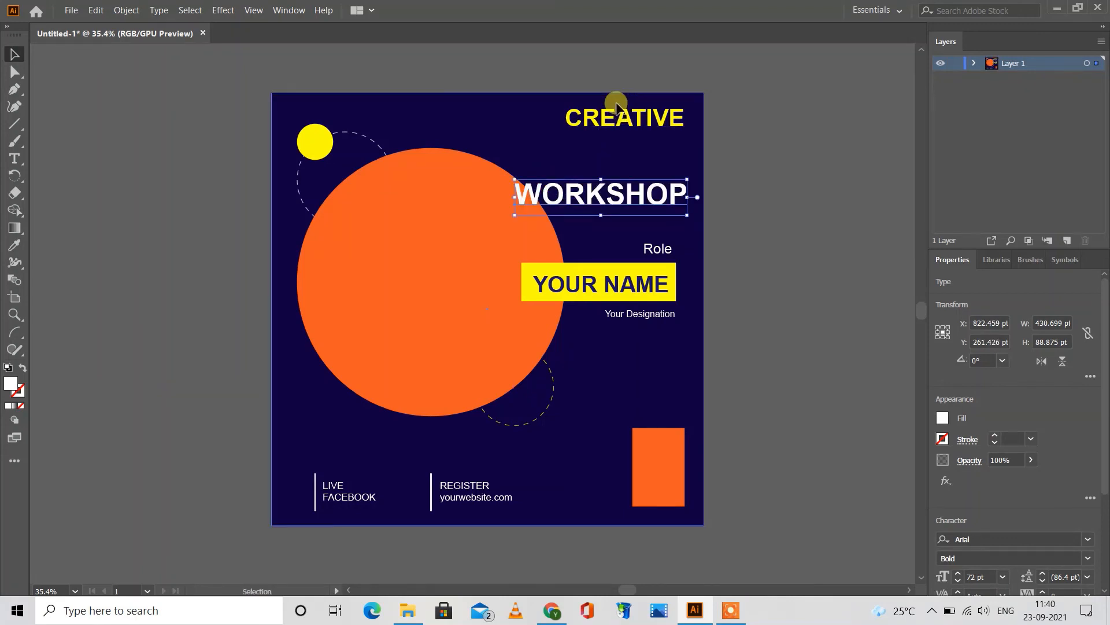
pyautogui.moveTo(617, 118); pyautogui.dragTo(617, 156)
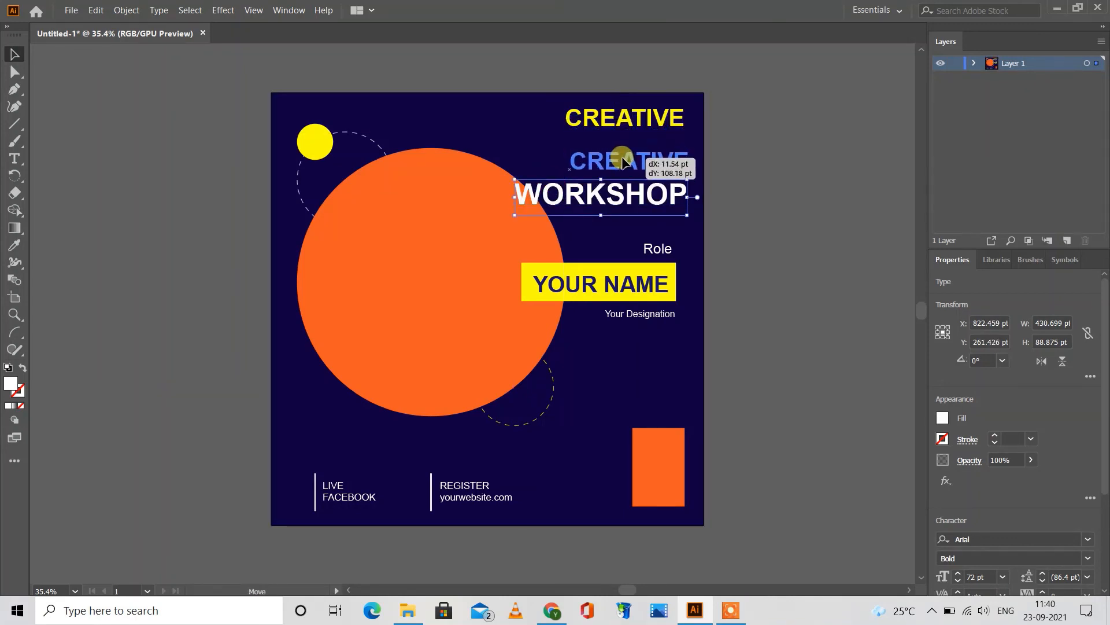
pyautogui.moveTo(622, 160); pyautogui.dragTo(647, 158)
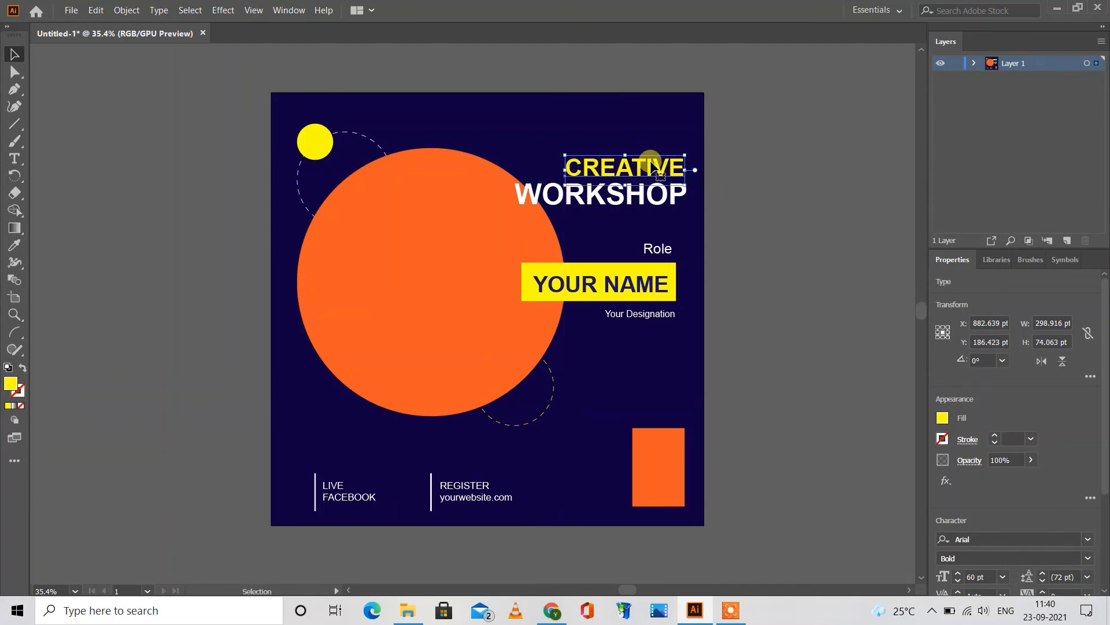
pyautogui.click(717, 154)
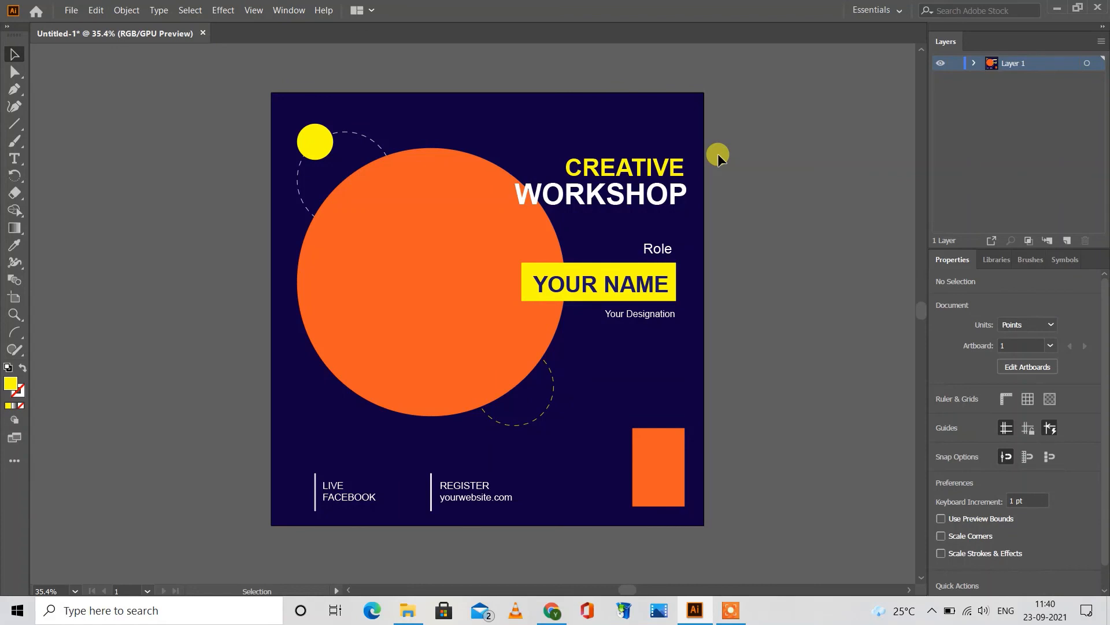
# Step: Add a three-line text reading "SUN", "26", "JAN" outside the artboard's right edge
pyautogui.click(15, 159)
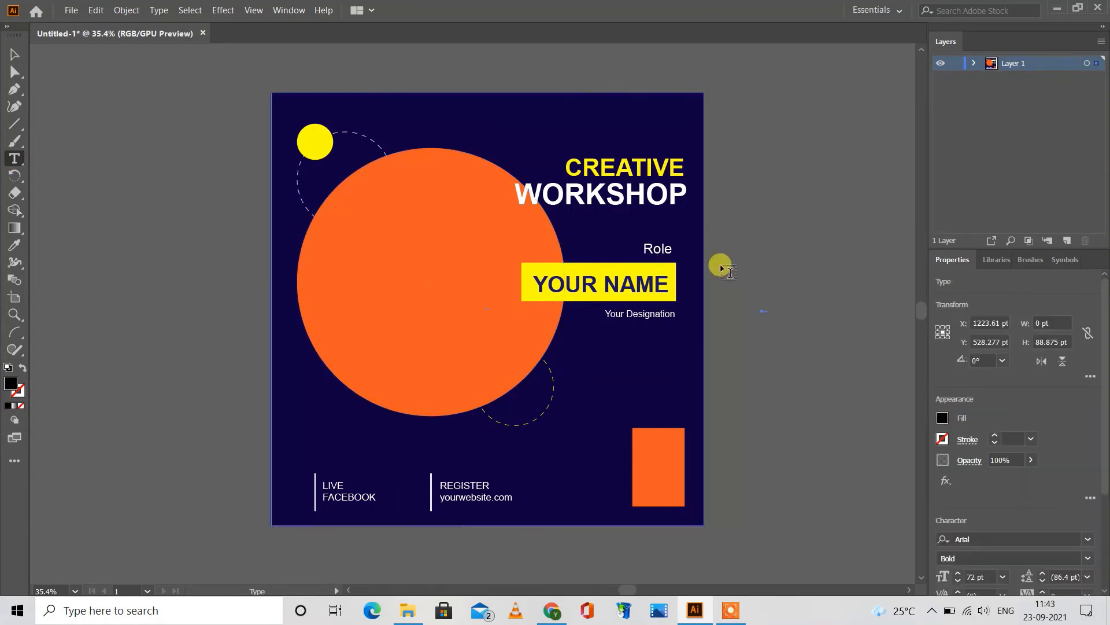
pyautogui.click(768, 299)
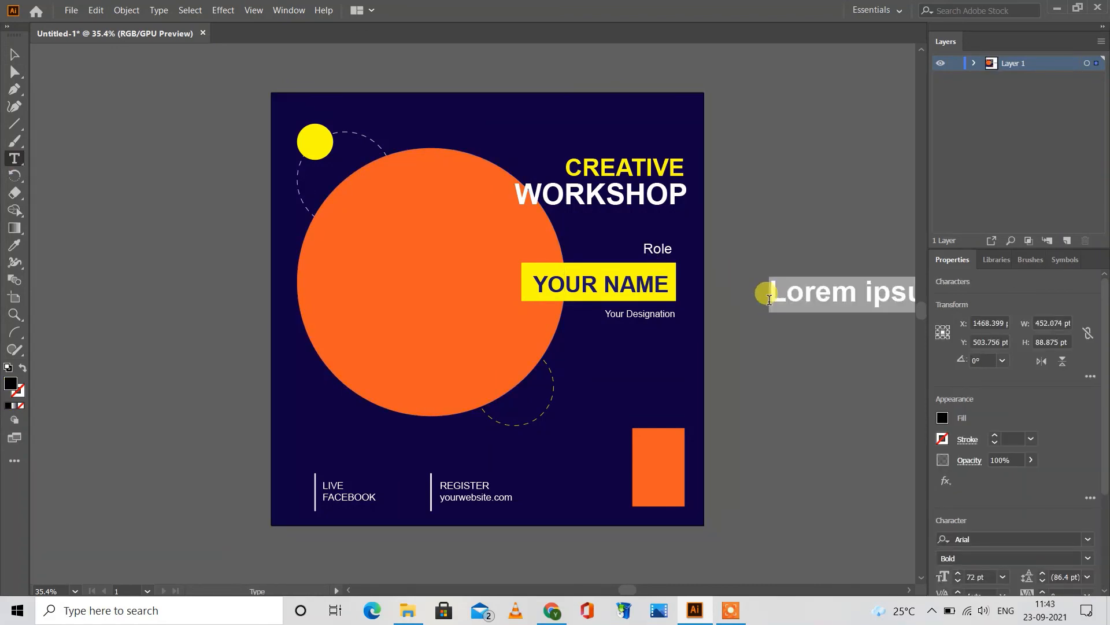
pyautogui.write('SUN')
pyautogui.press('Return')
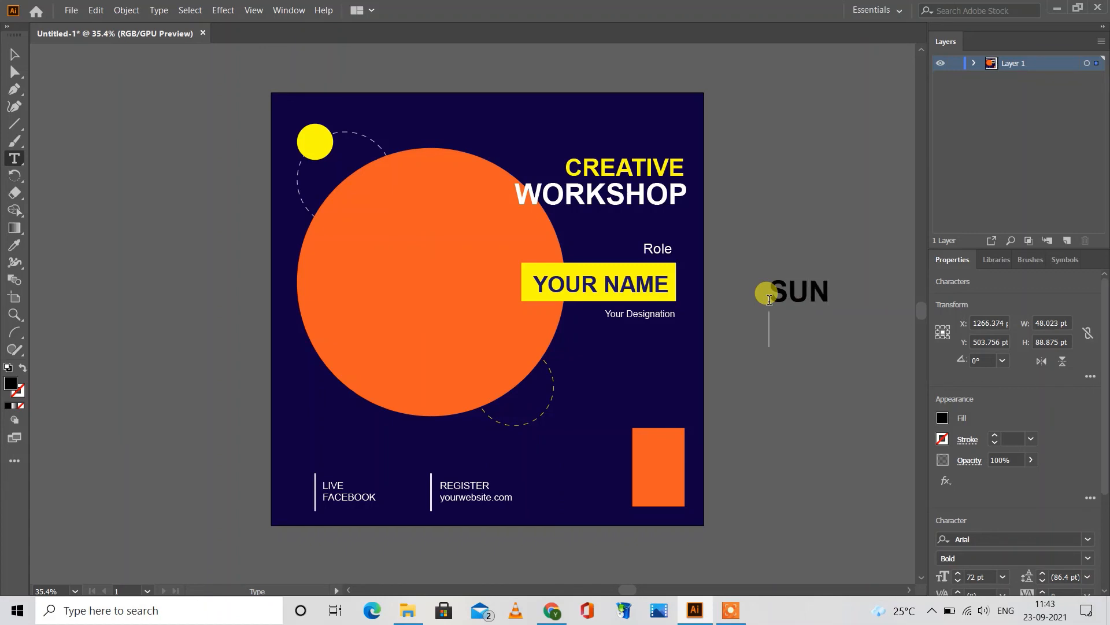
pyautogui.write('26')
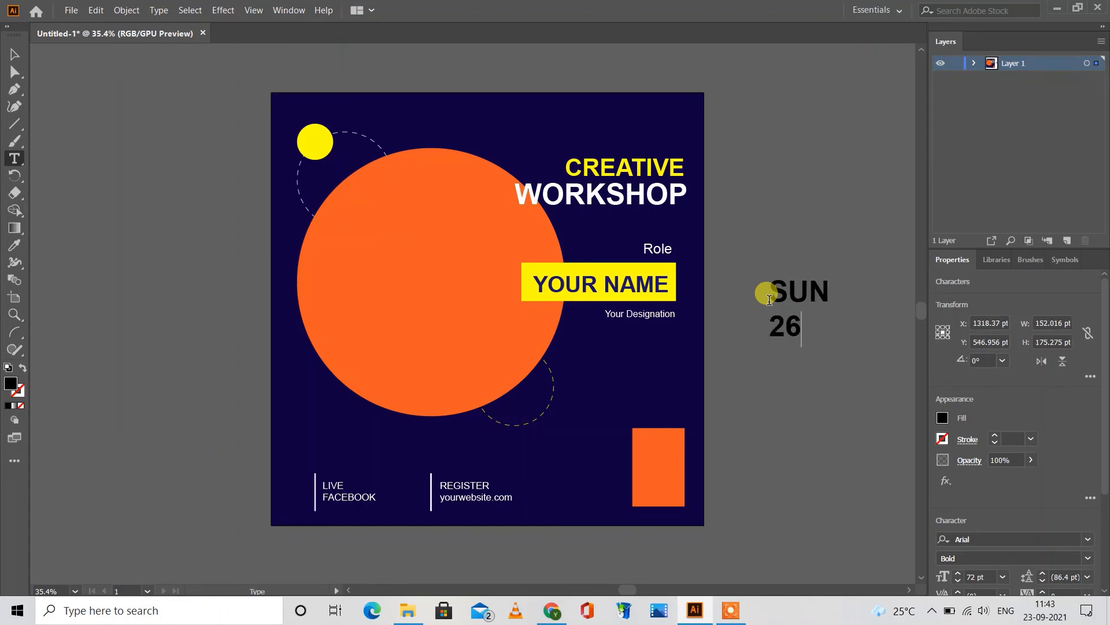
pyautogui.press('Return')
pyautogui.write('JAN')
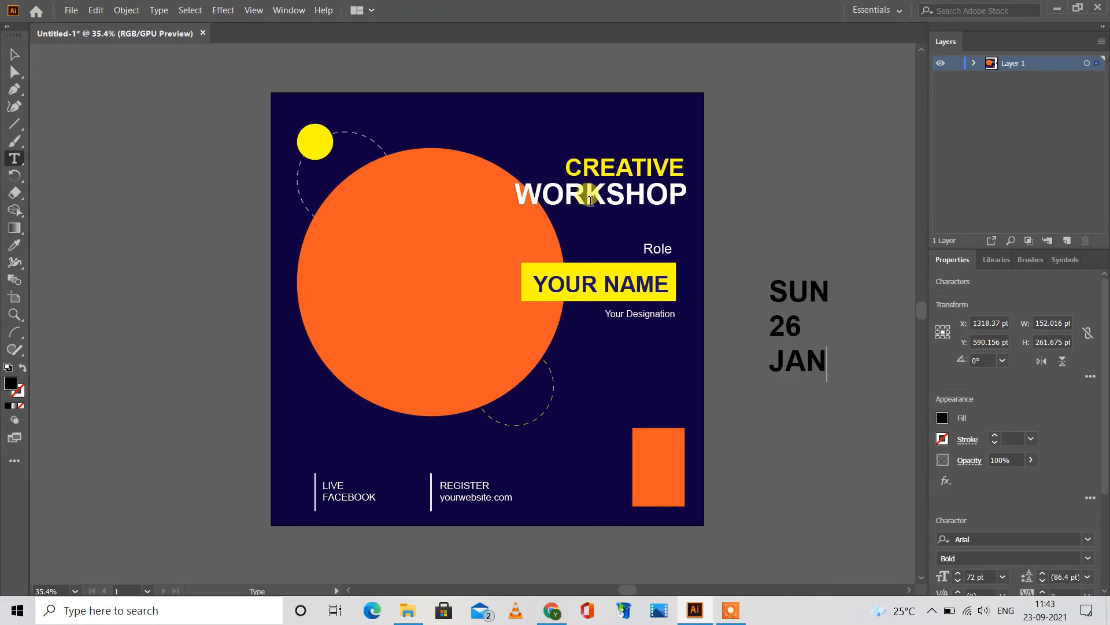
pyautogui.click(10, 54)
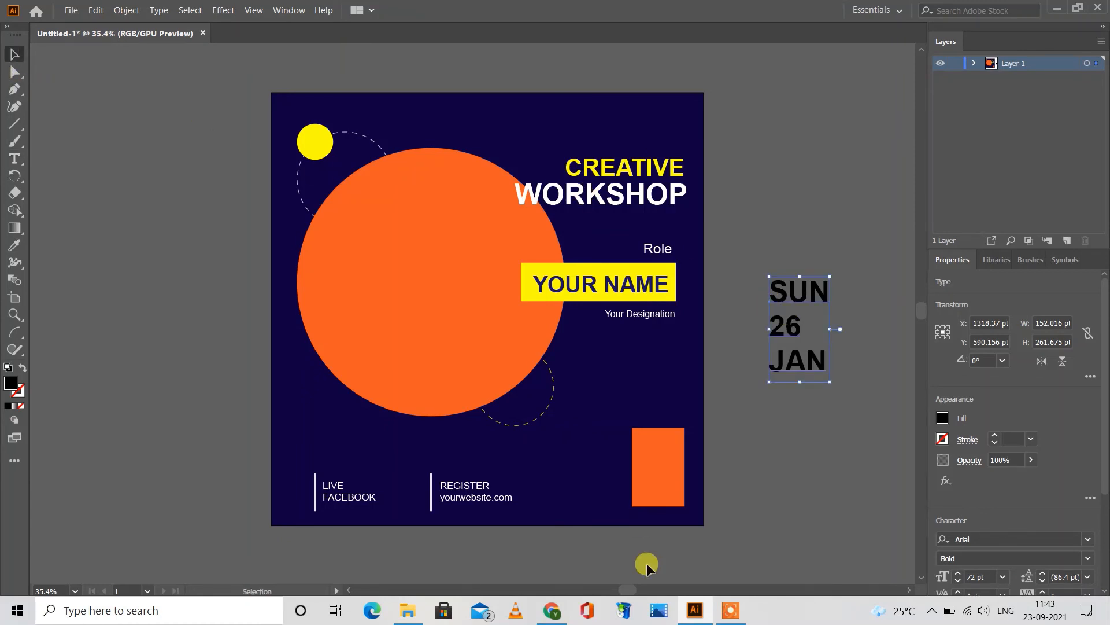
# Step: Center-align the three-line date text and set its font size to 48 pt
pyautogui.moveTo(1105, 469); pyautogui.dragTo(1103, 513)
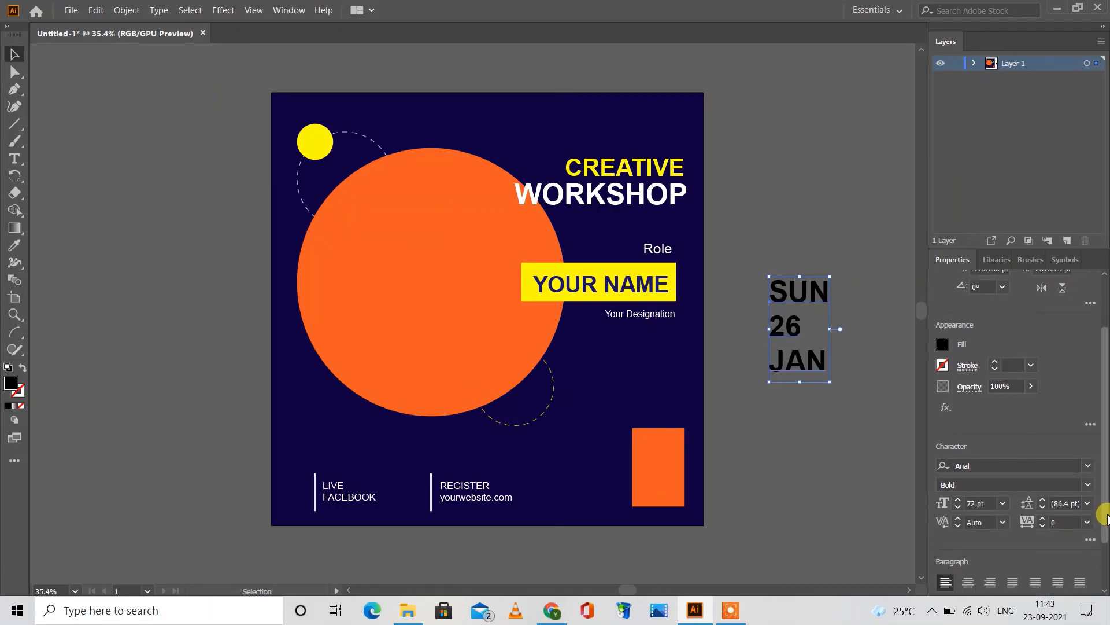
pyautogui.click(969, 583)
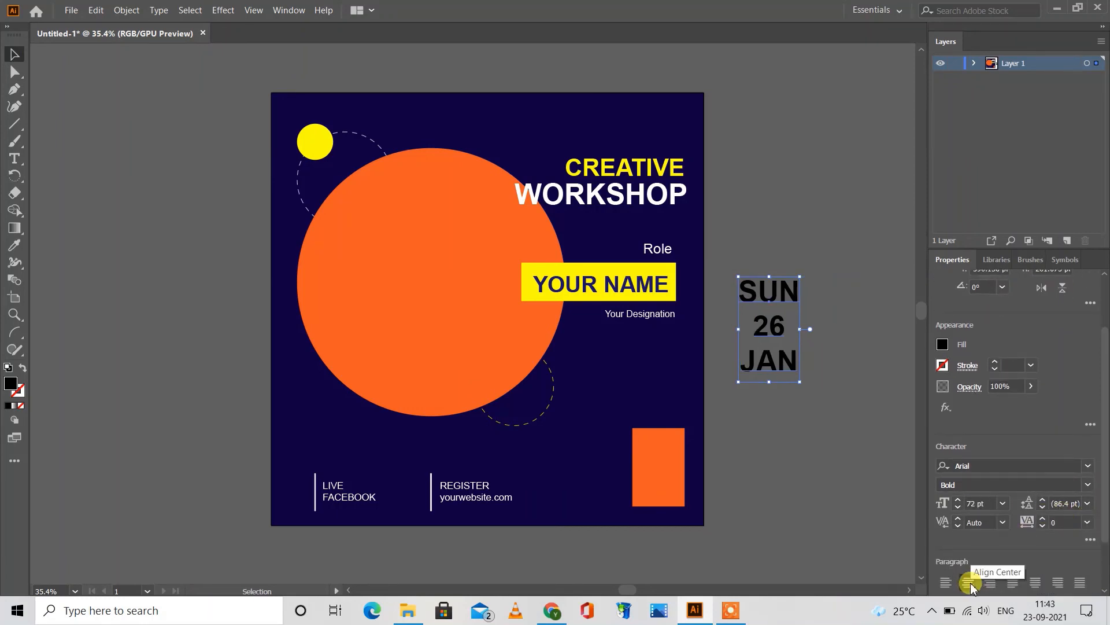
pyautogui.click(1003, 505)
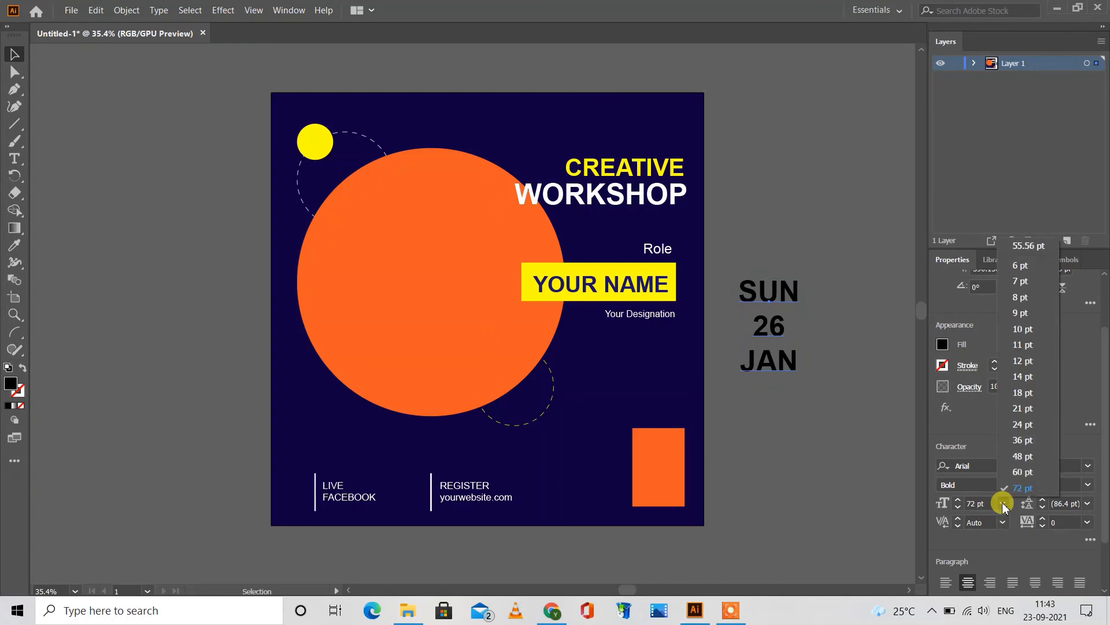
pyautogui.click(1019, 457)
# Step: Place the date text on the orange rectangle near the artboard's lower right corner and fill it white
pyautogui.moveTo(776, 291); pyautogui.dragTo(665, 442)
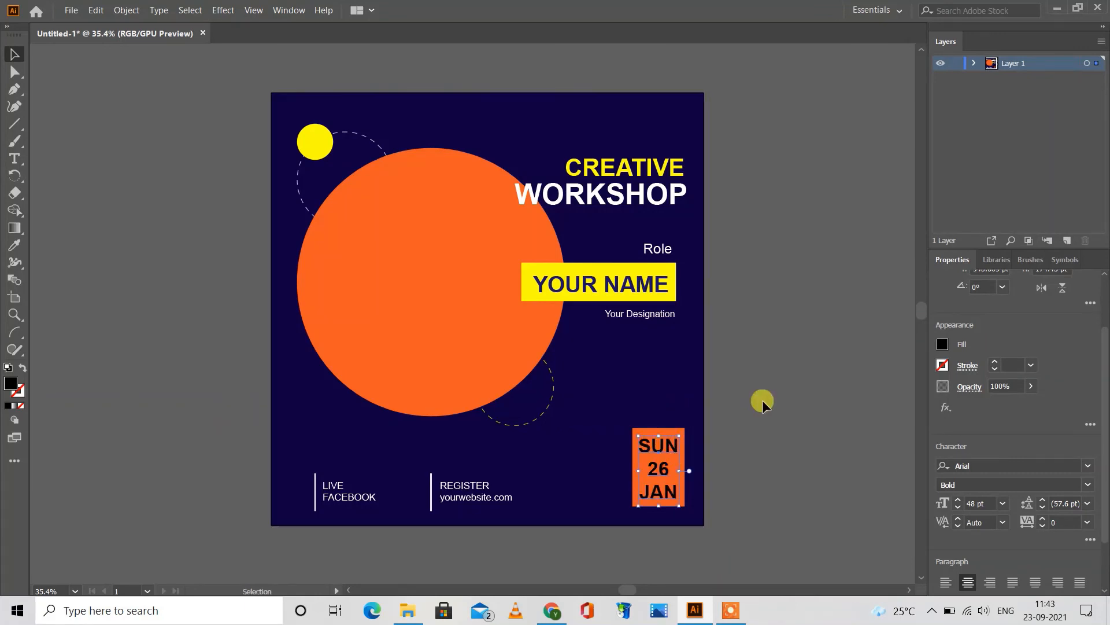
pyautogui.click(943, 344)
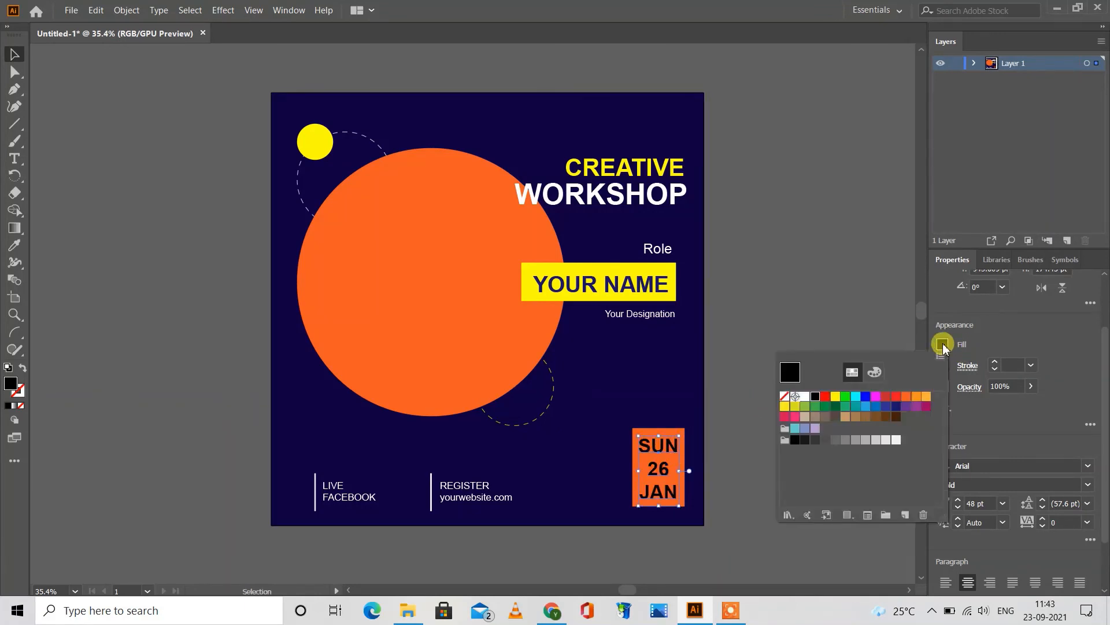
pyautogui.click(807, 397)
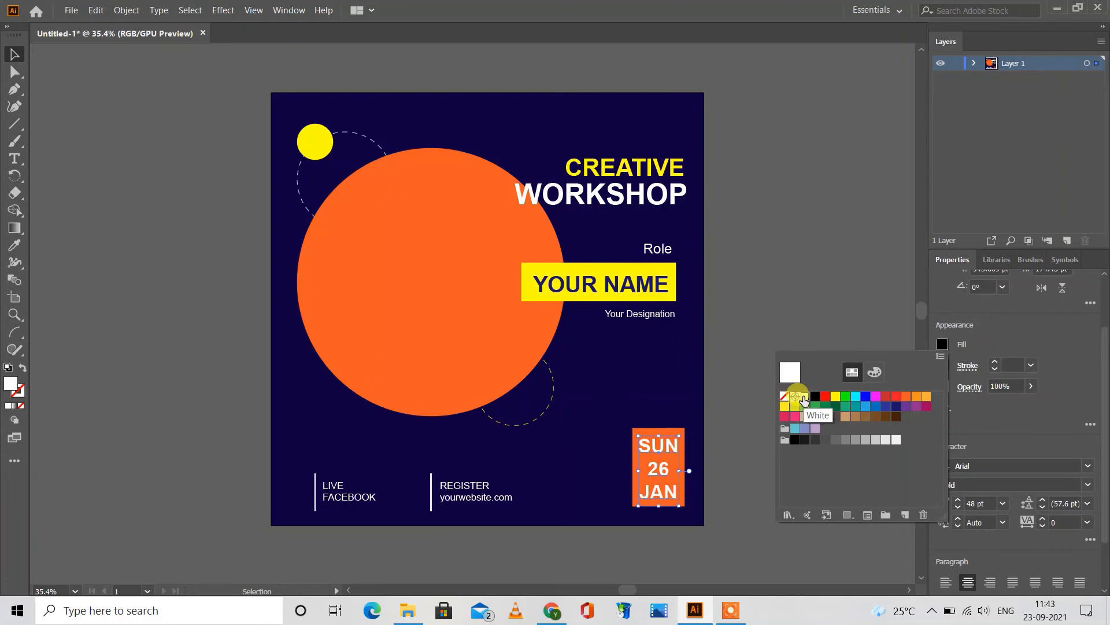
pyautogui.click(779, 315)
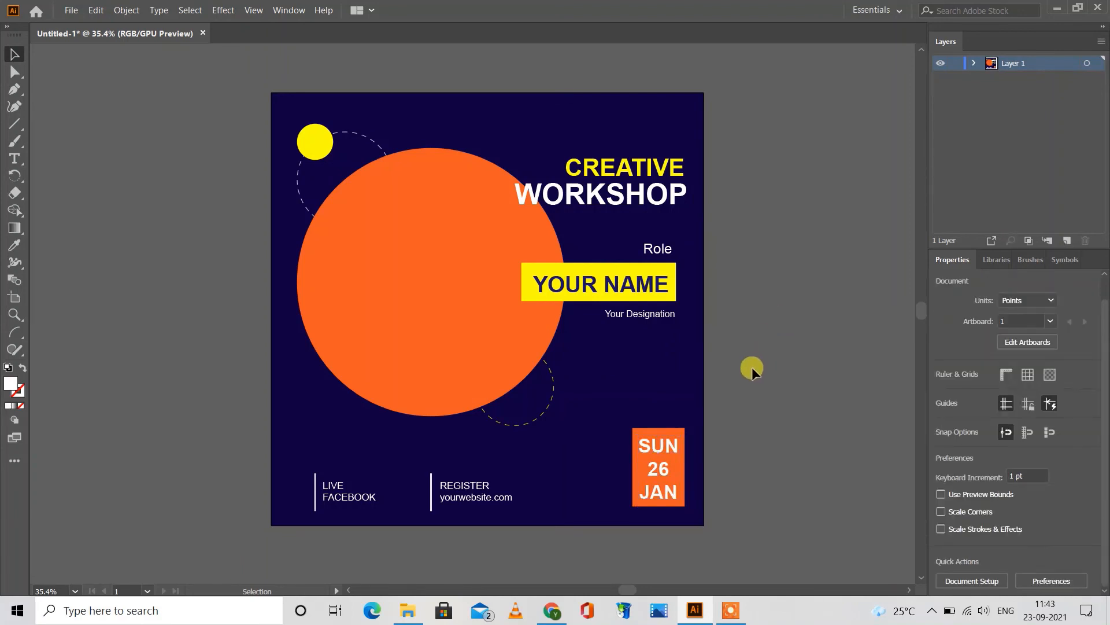
# Step: Align the date text and the orange rectangle behind it on their horizontal centers
pyautogui.click(654, 449)
pyautogui.press('t')
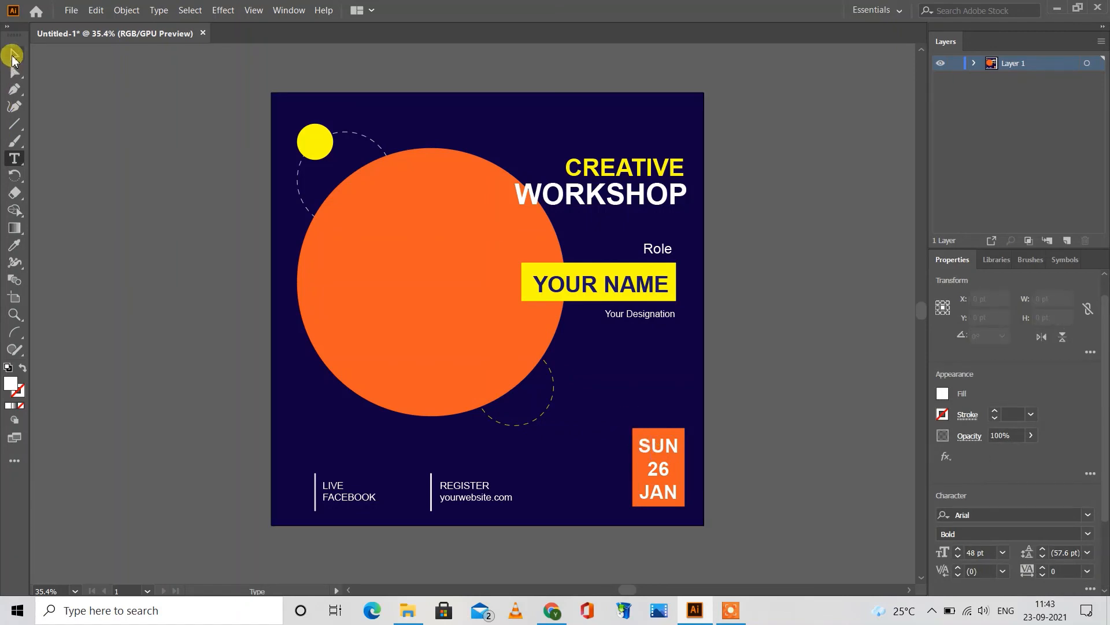
pyautogui.click(15, 54)
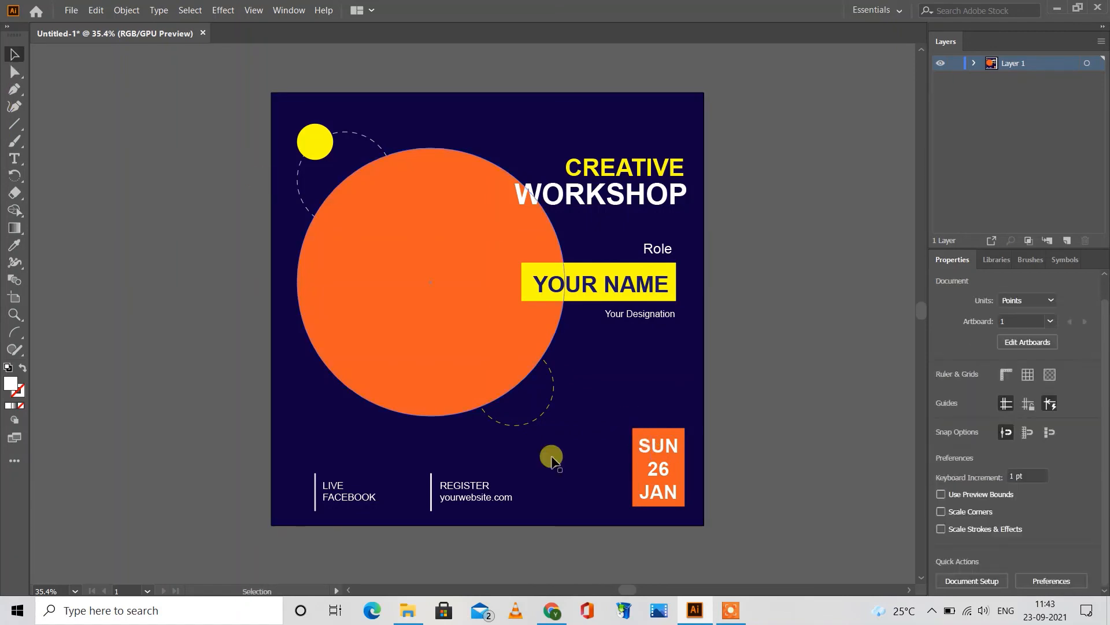
pyautogui.click(647, 442)
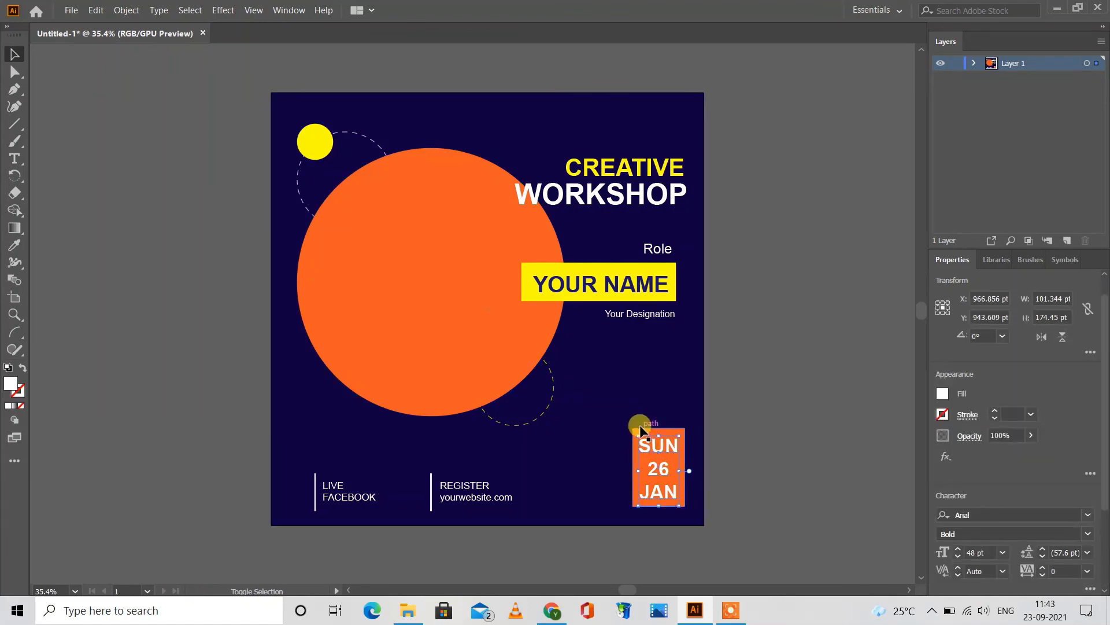
pyautogui.click(761, 437)
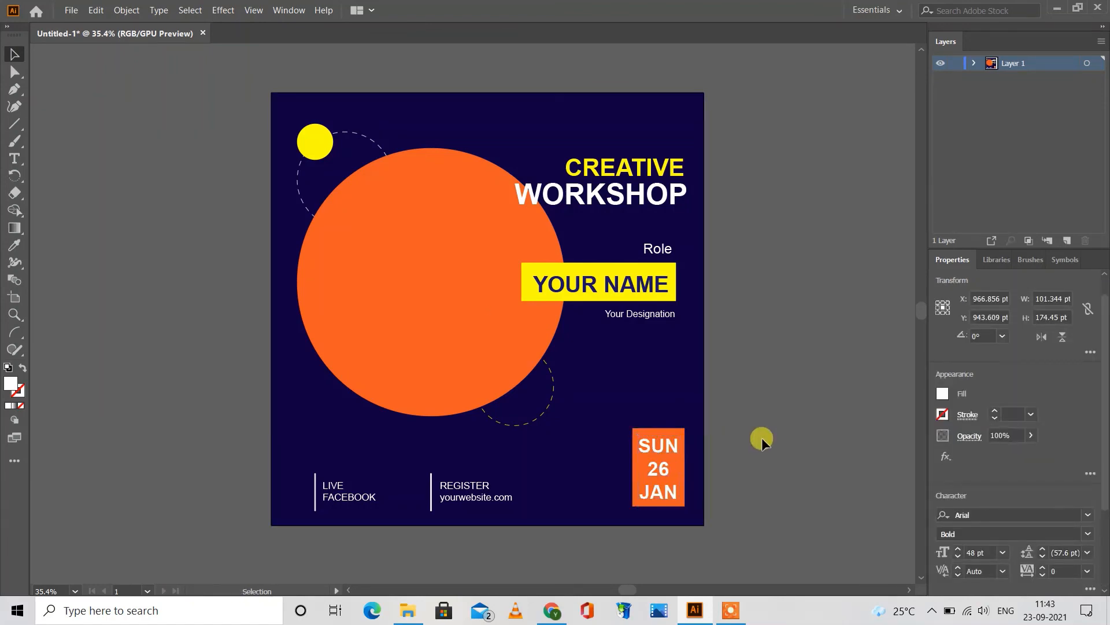
pyautogui.click(675, 431)
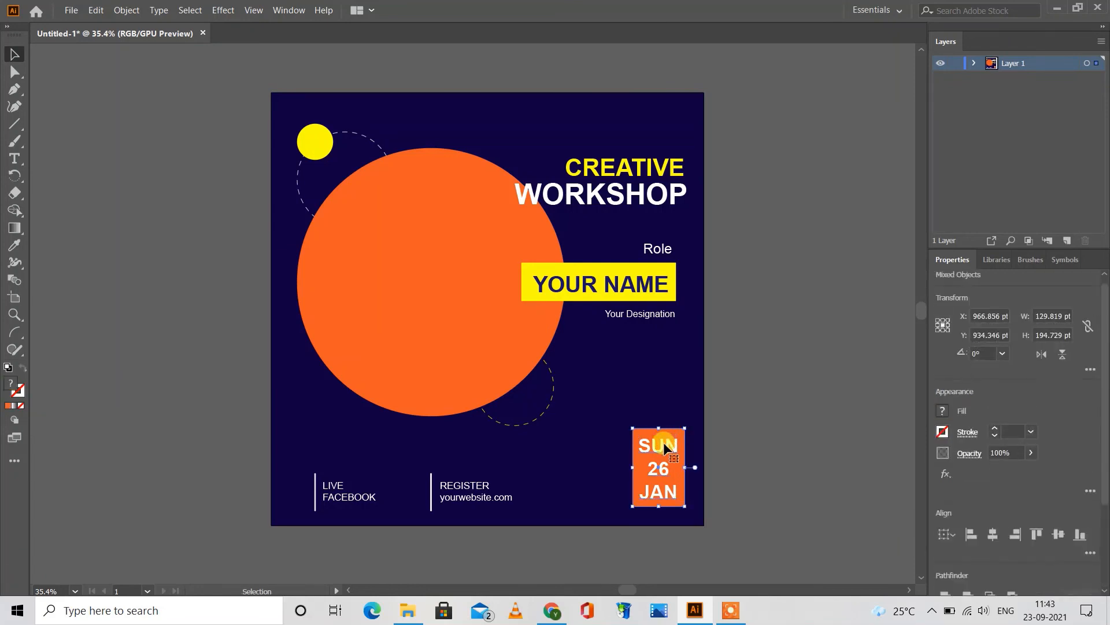
pyautogui.click(994, 534)
pyautogui.click(741, 380)
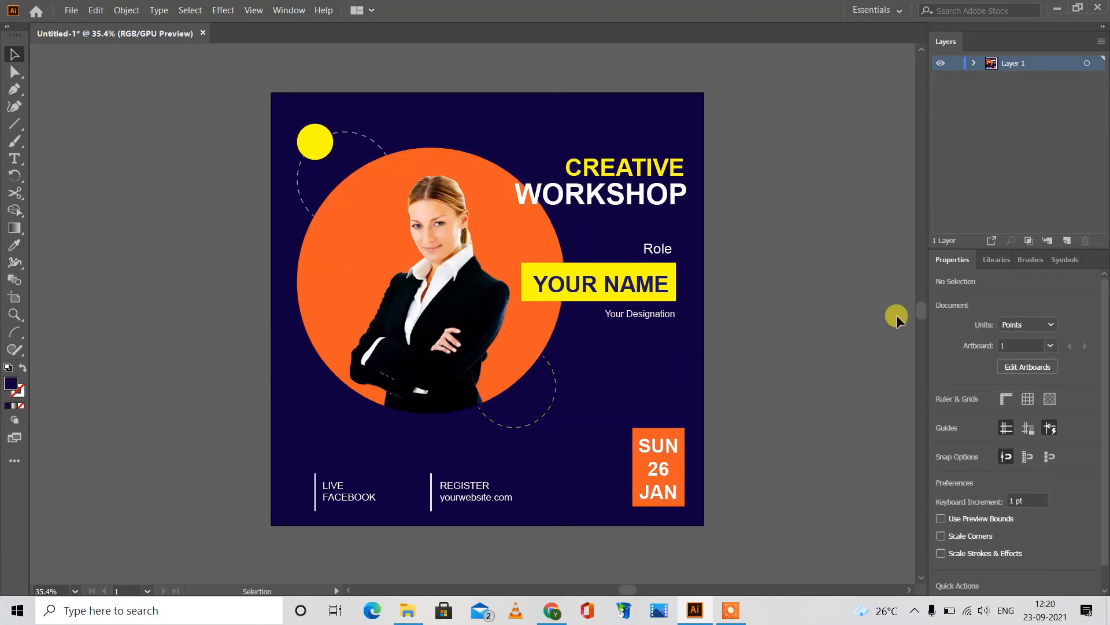
pyautogui.click(71, 9)
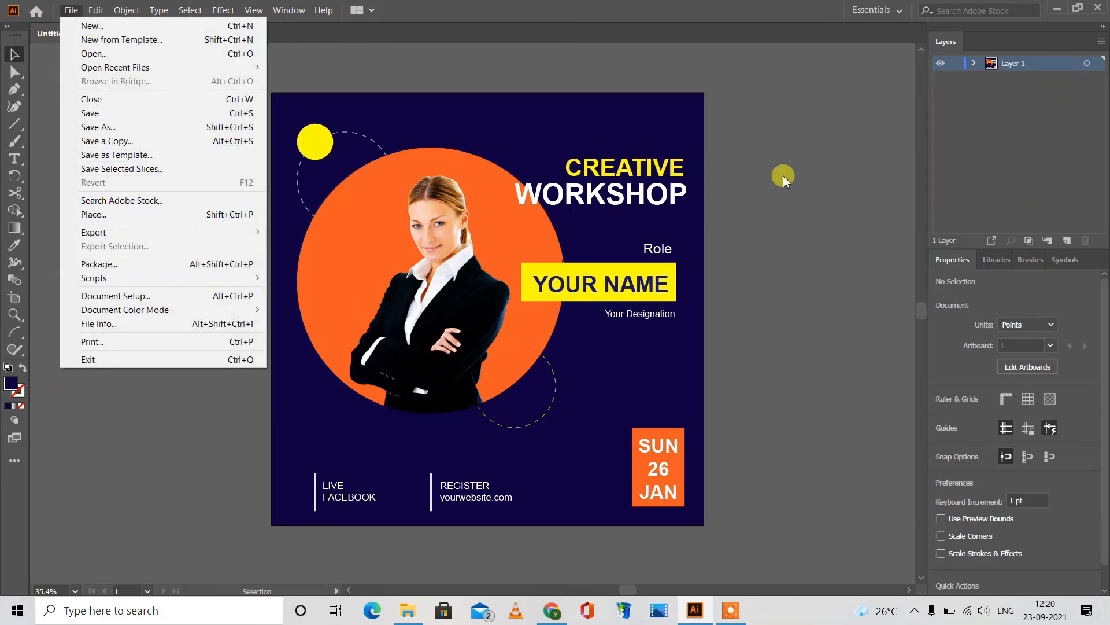
pyautogui.click(798, 178)
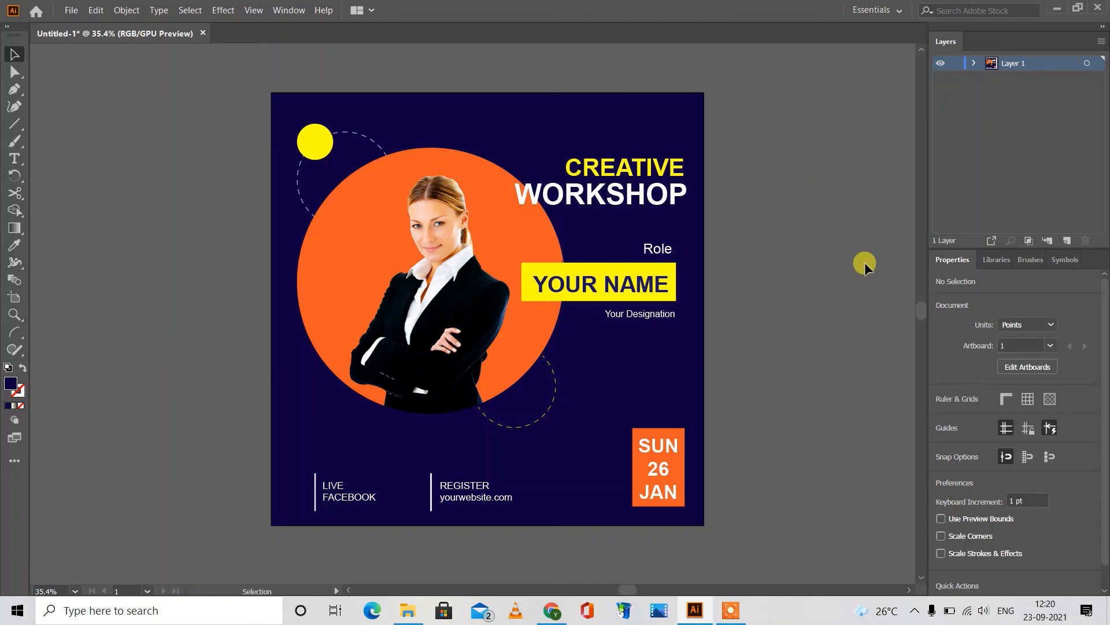
pyautogui.click(509, 292)
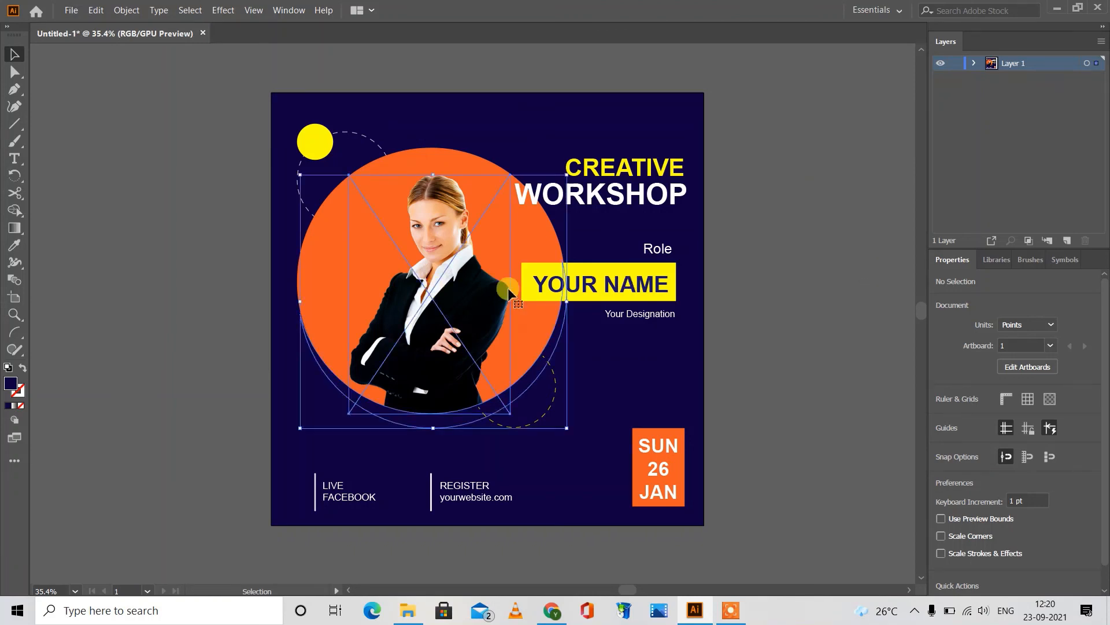
pyautogui.click(896, 297)
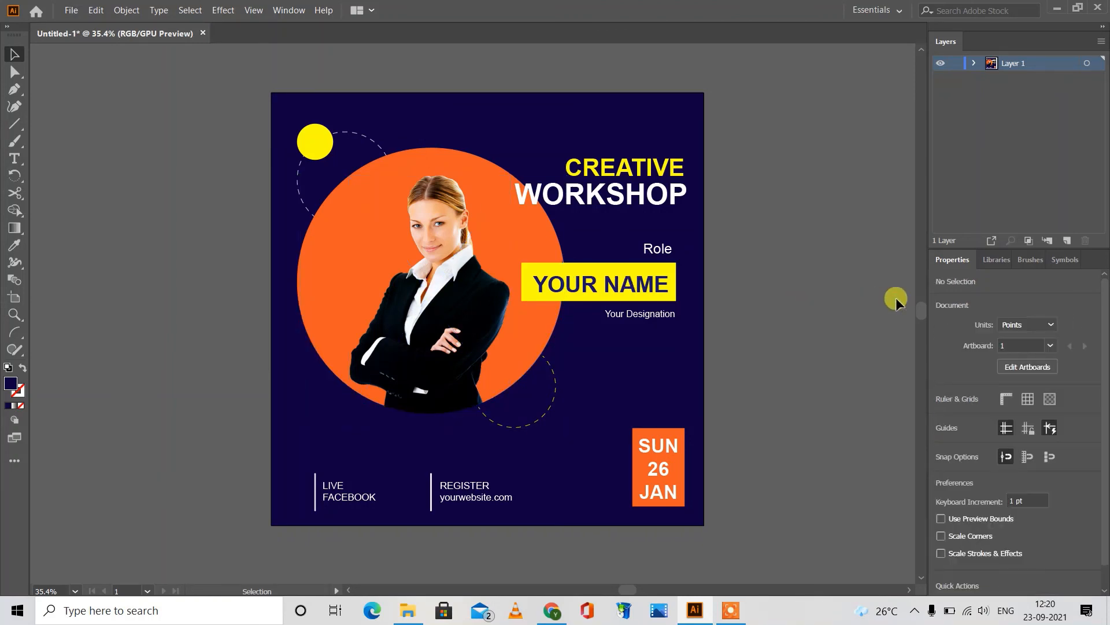